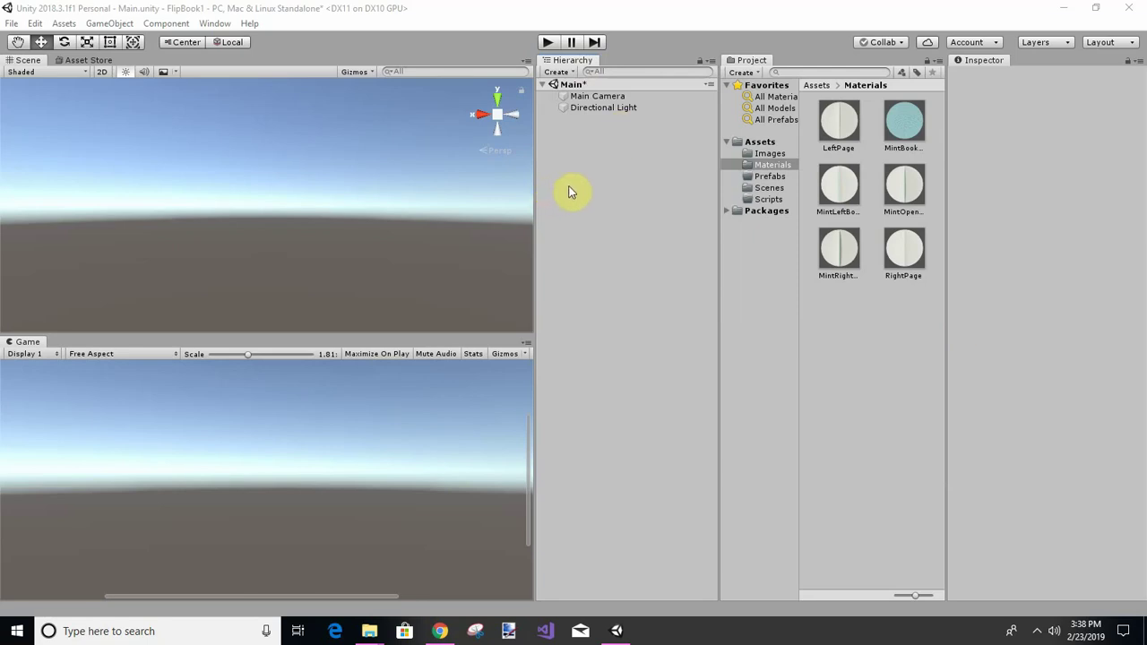
# Step: Create a Quad 3D object in the Main scene from the Hierarchy's right-click menu
pyautogui.rightClick(572, 146)
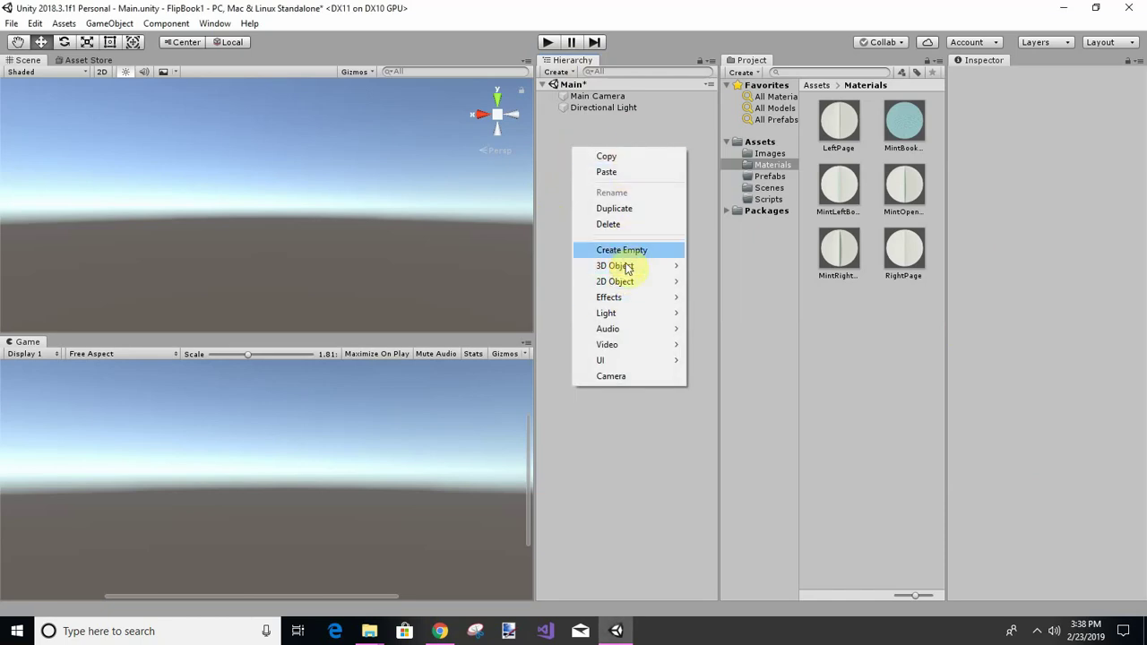
pyautogui.moveTo(625, 268)
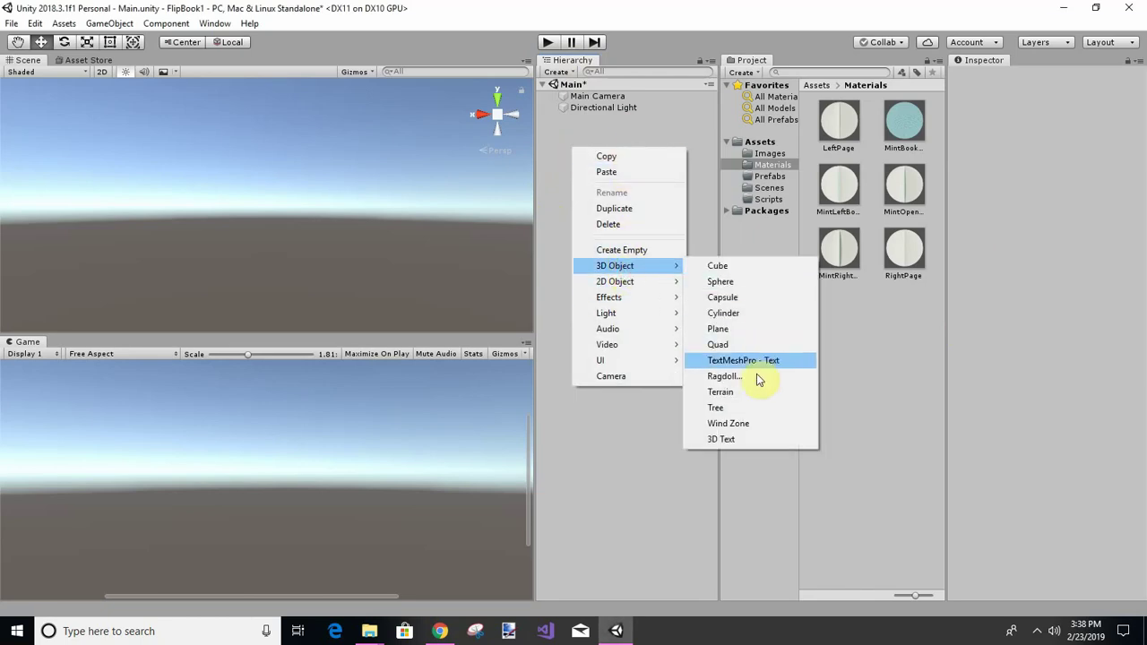
pyautogui.click(717, 345)
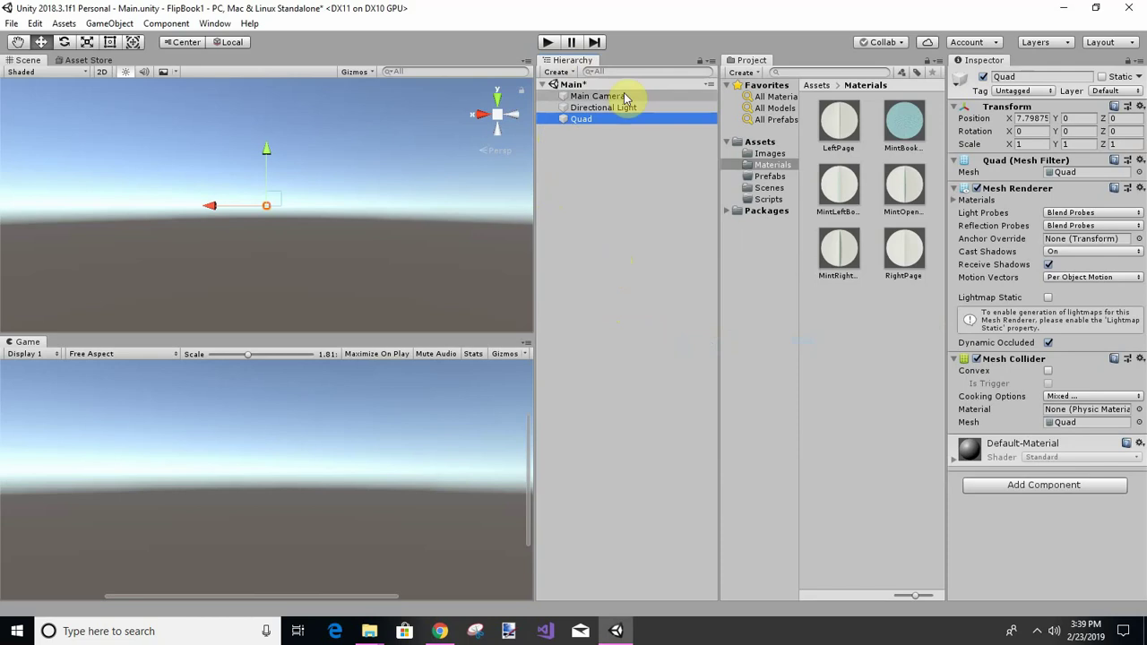
# Step: Rename the quad to FrontCover and set its Position X to 0
pyautogui.click(603, 120)
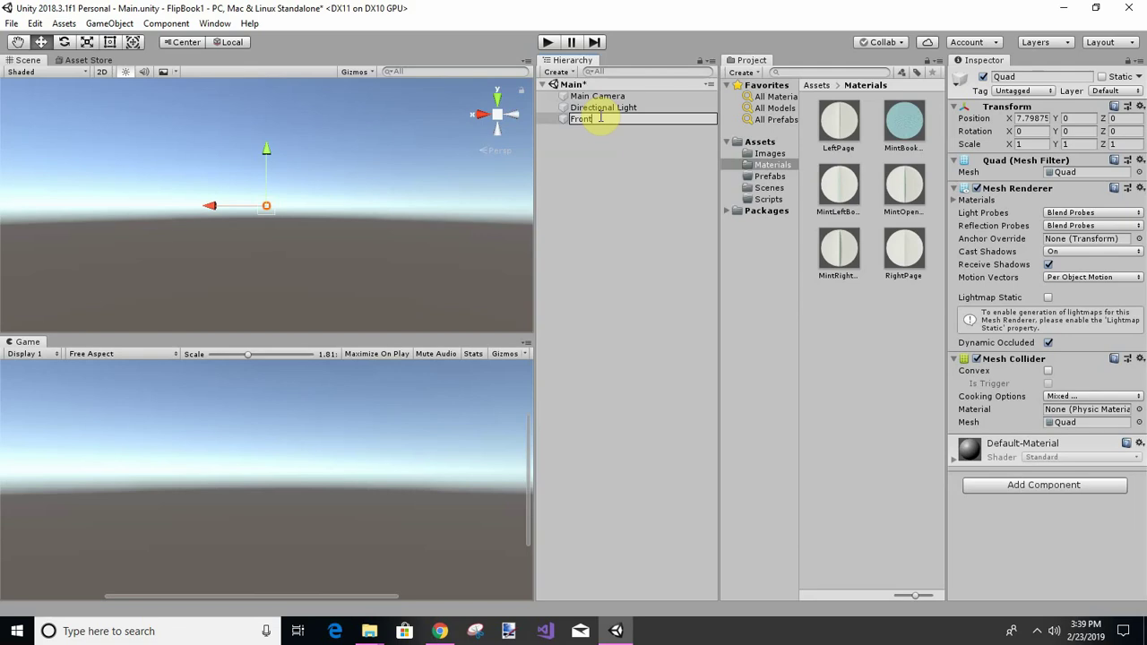
pyautogui.press('Return')
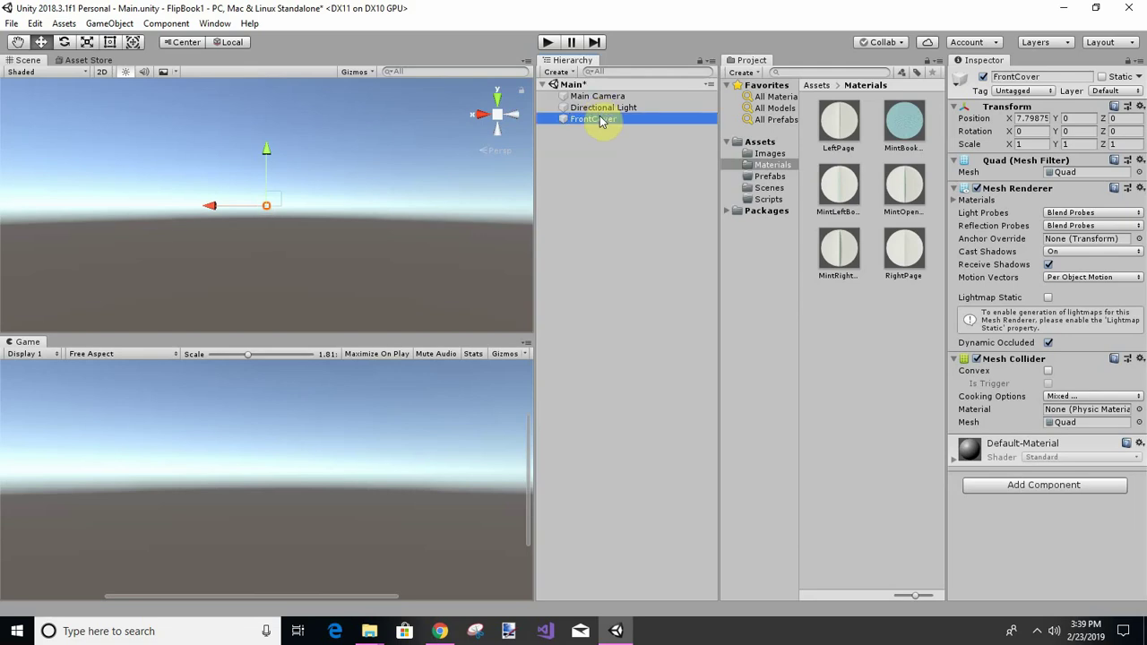
pyautogui.click(576, 174)
pyautogui.click(578, 120)
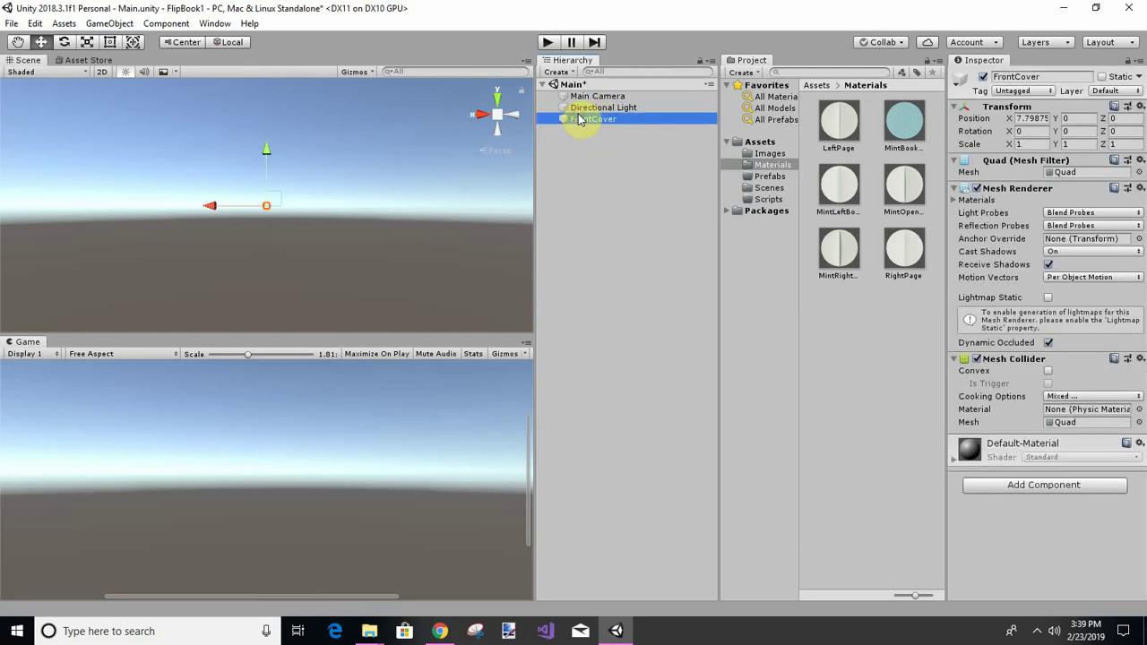
pyautogui.click(1025, 108)
pyautogui.click(584, 119)
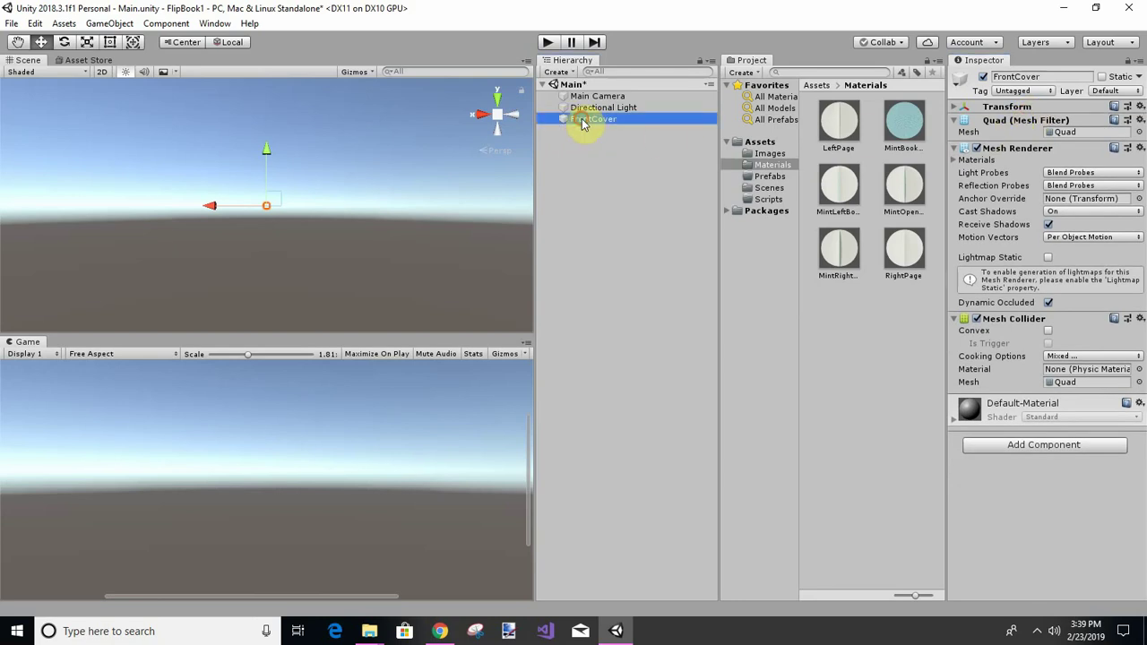
pyautogui.click(600, 153)
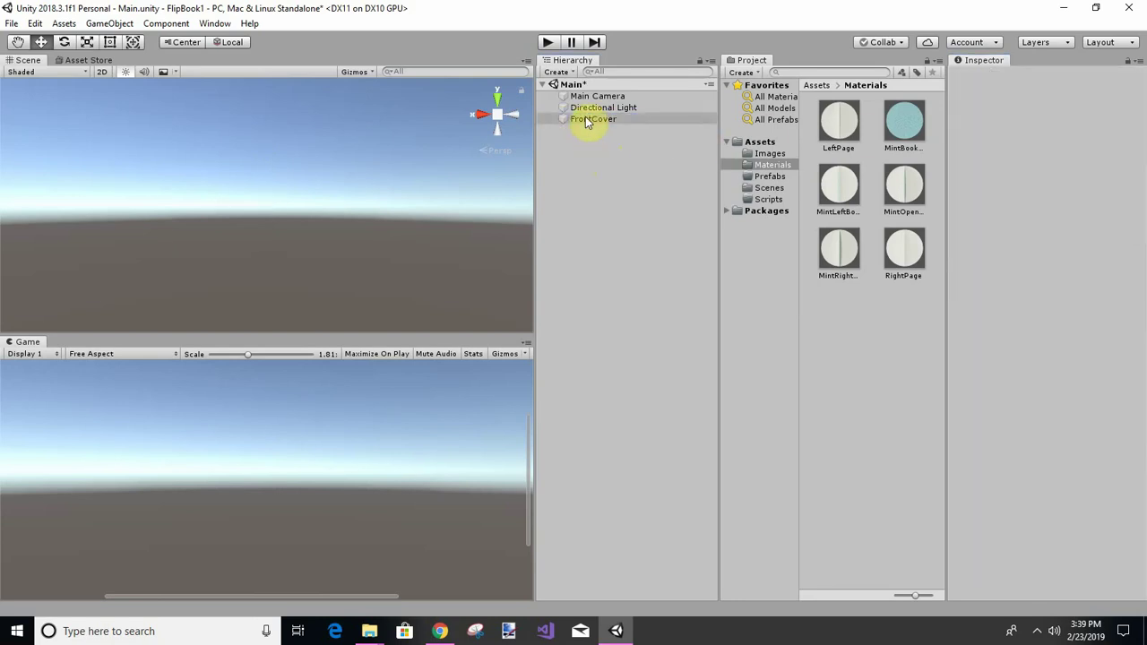
pyautogui.click(590, 119)
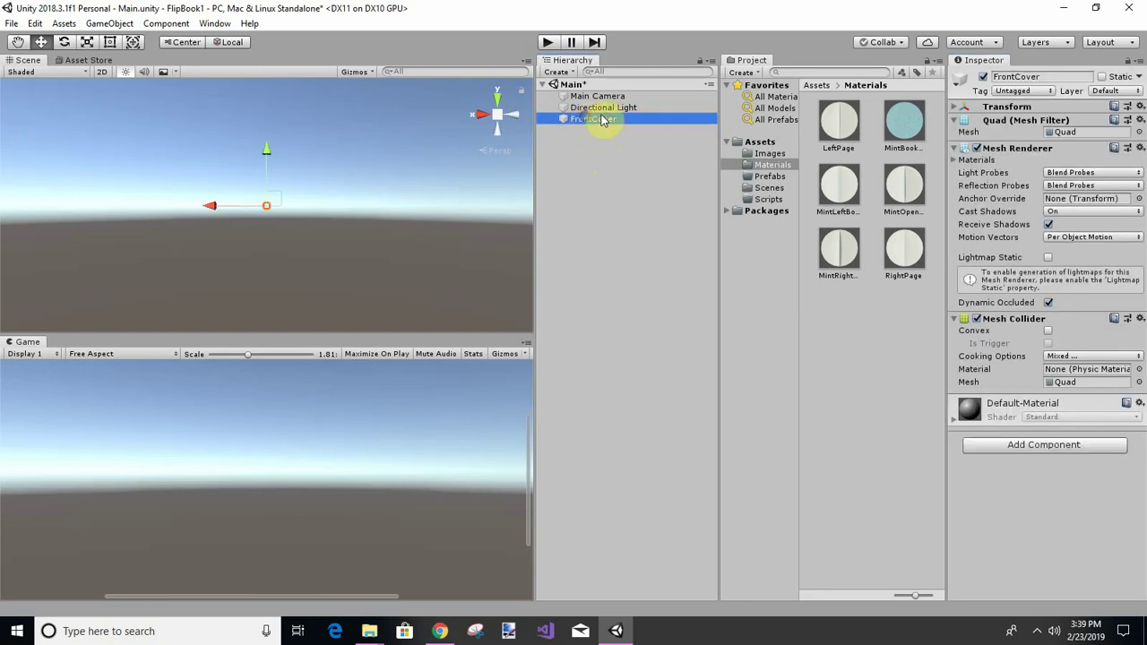
pyautogui.click(955, 107)
pyautogui.click(1026, 119)
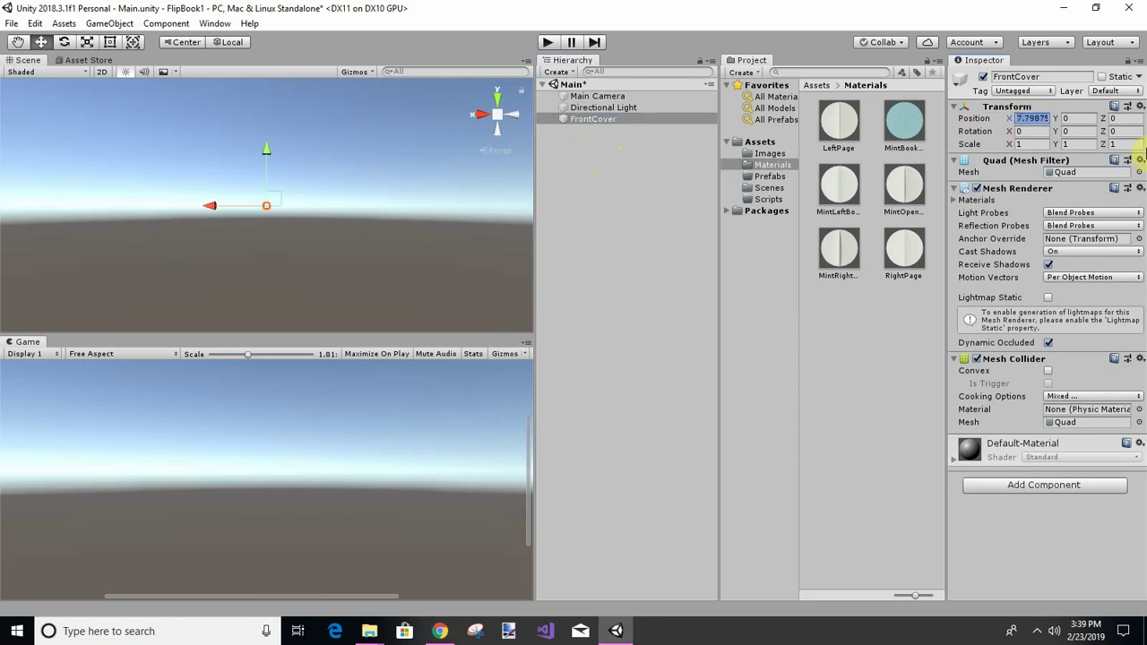
pyautogui.write('0')
pyautogui.press('Tab')
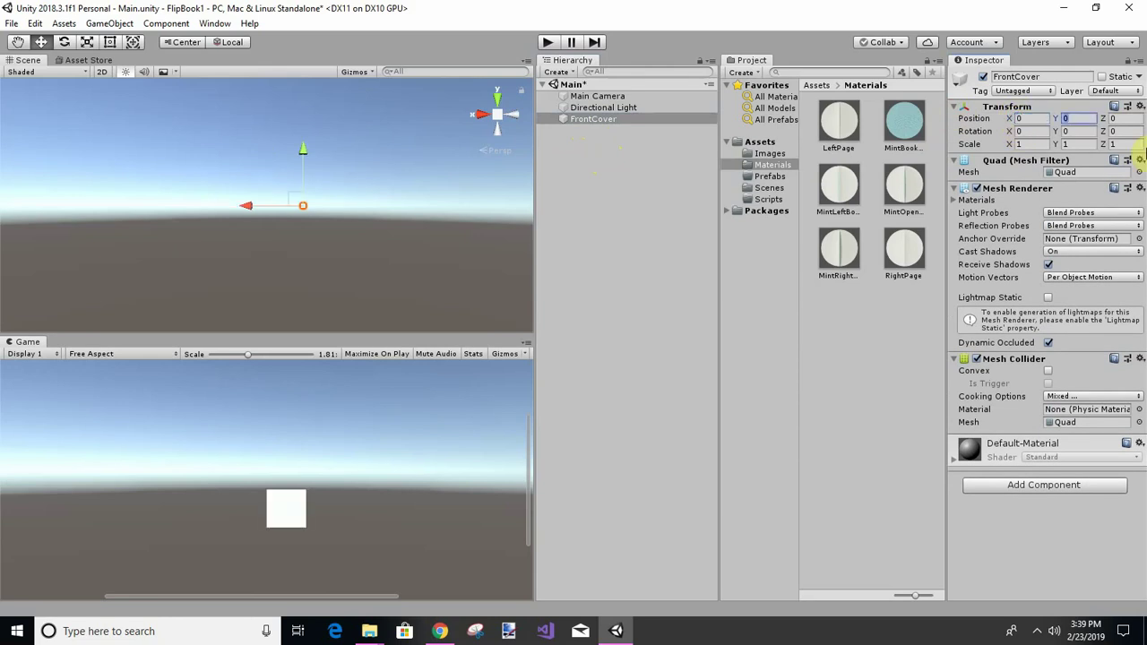
pyautogui.click(610, 121)
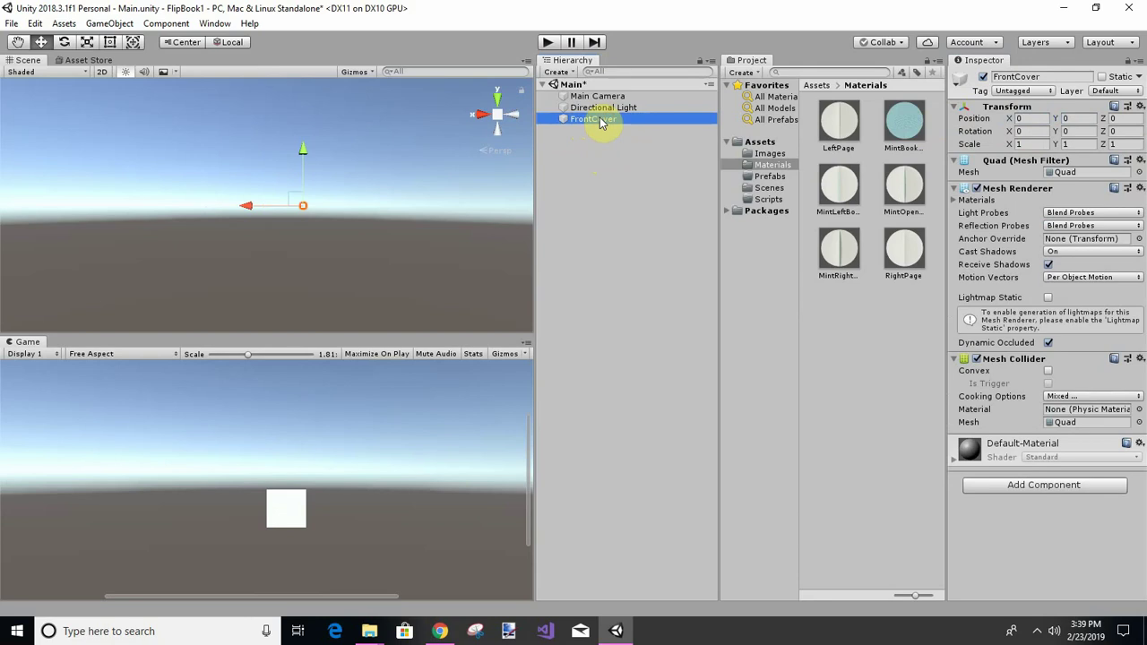
# Step: Scale FrontCover to 4.25 by 5.5 and apply the MintBook:Cover material
pyautogui.click(1035, 143)
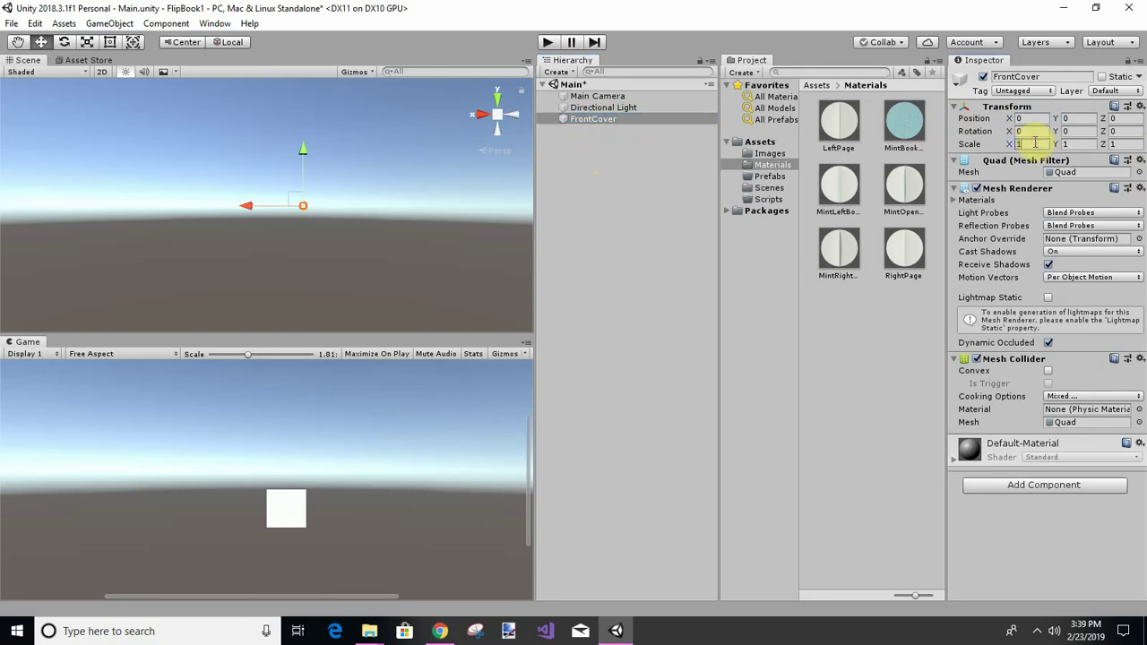
pyautogui.write('4')
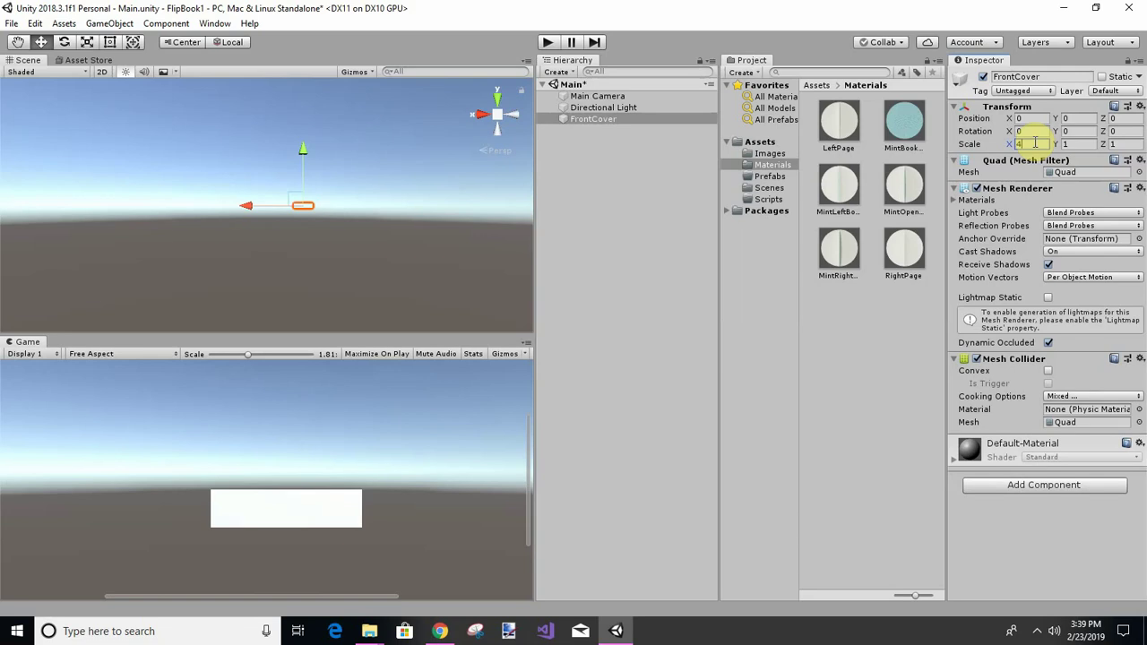
pyautogui.write('.25')
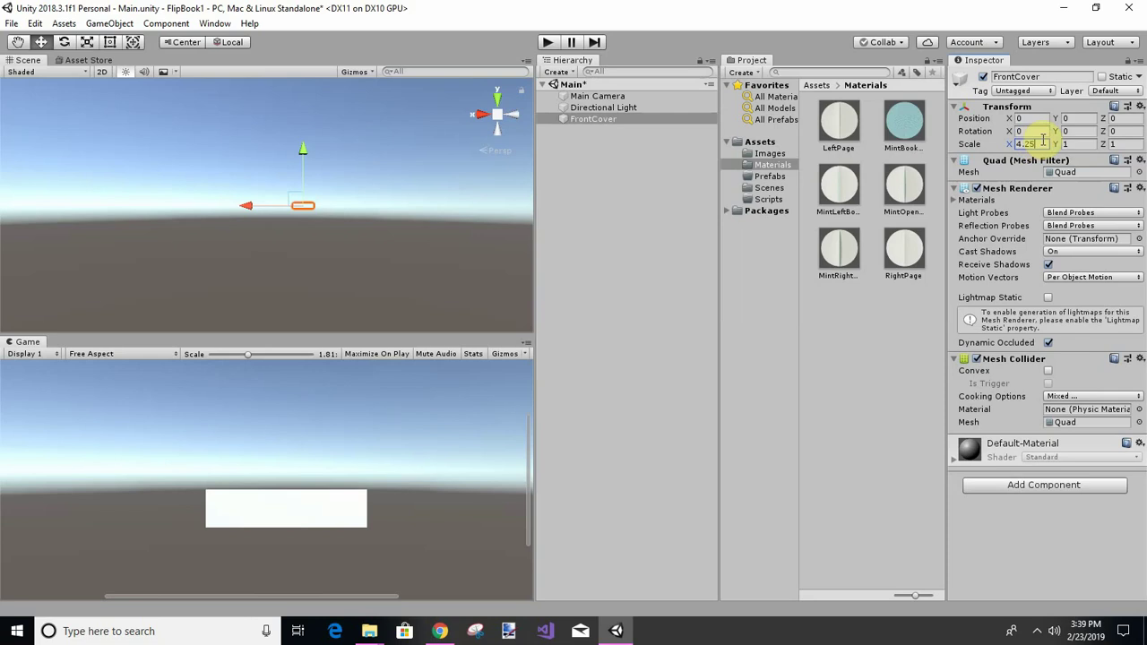
pyautogui.click(1078, 144)
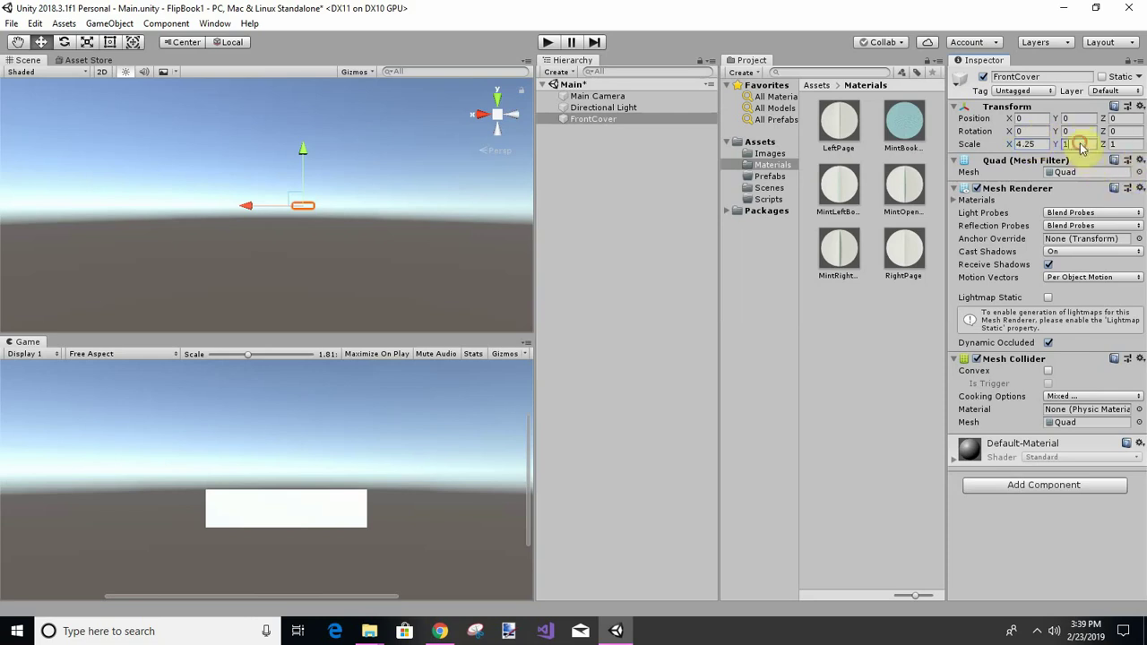
pyautogui.write('5.5')
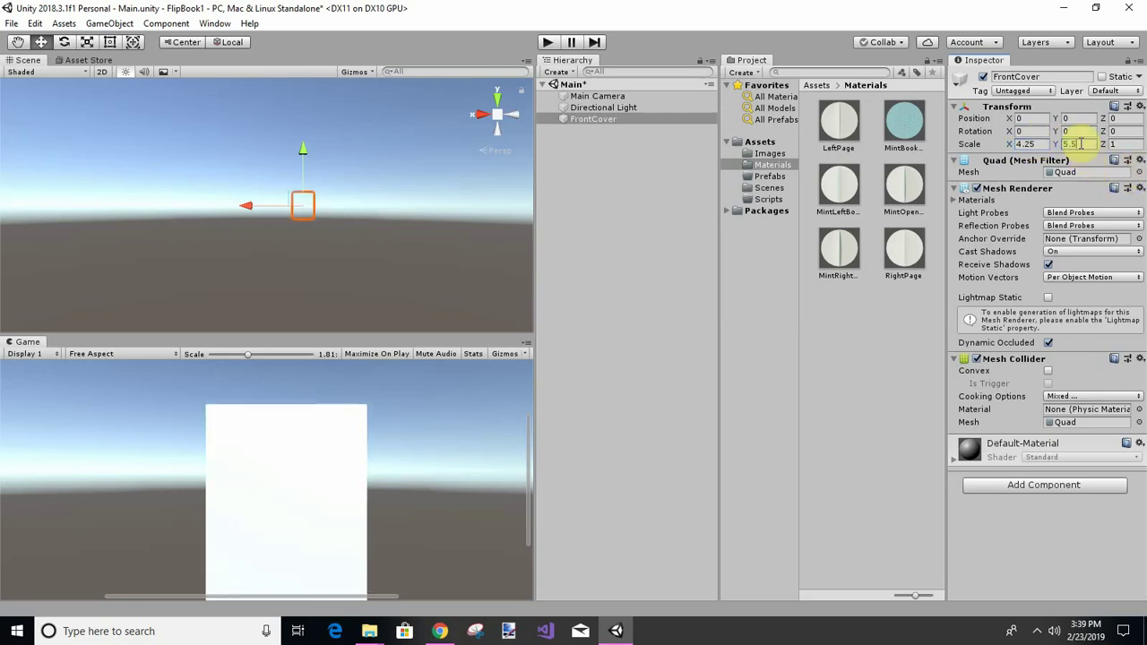
pyautogui.moveTo(441, 325); pyautogui.dragTo(424, 320, button='middle')
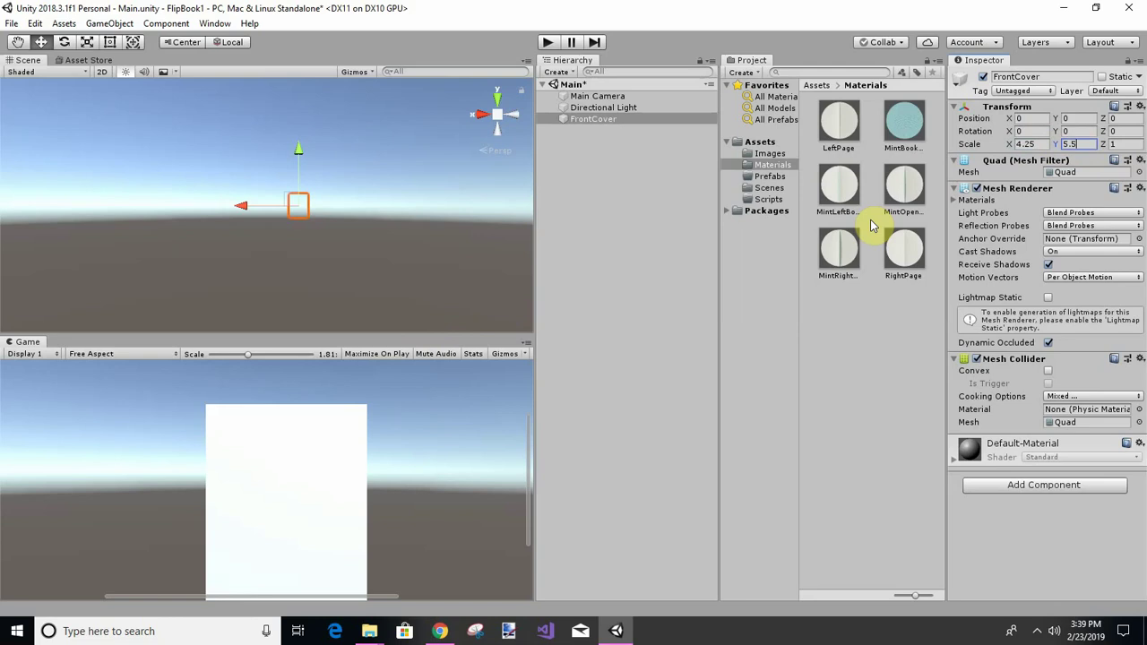
pyautogui.moveTo(905, 122); pyautogui.dragTo(579, 123)
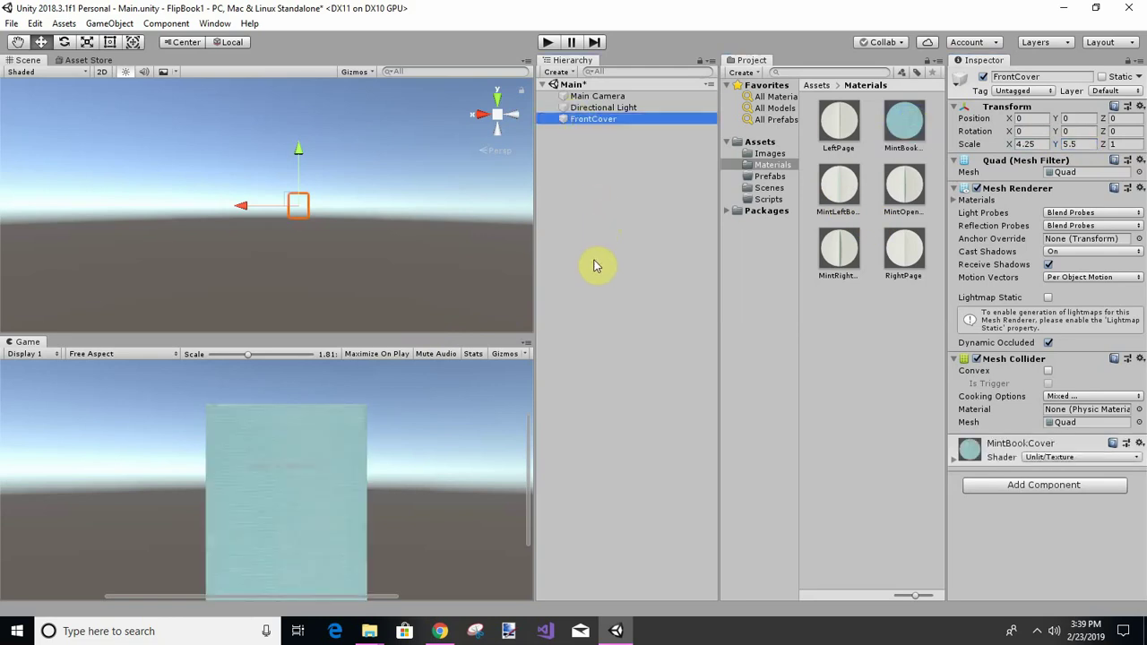
# Step: Duplicate FrontCover and rename the copy FrontInsideLeft
pyautogui.rightClick(591, 124)
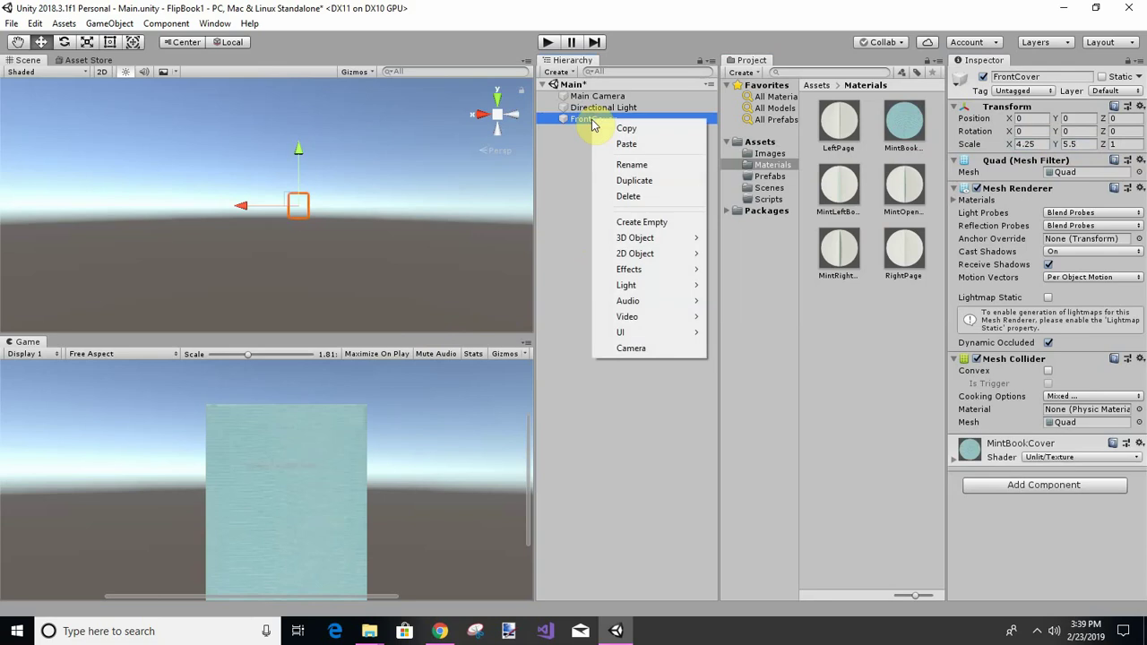
pyautogui.click(630, 182)
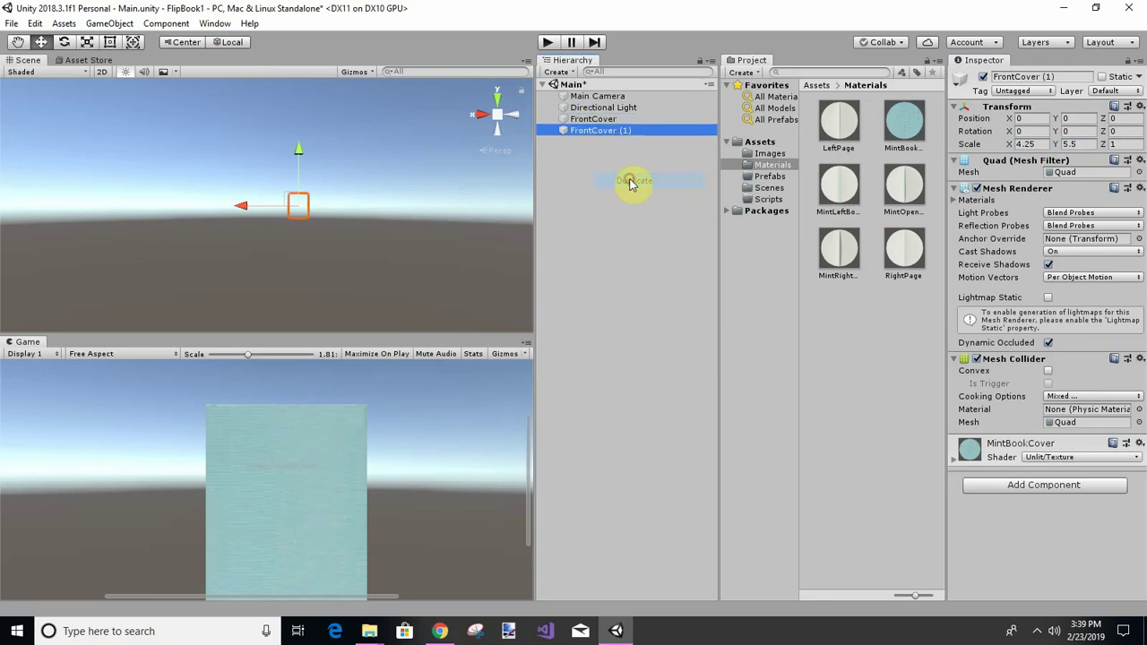
pyautogui.click(641, 130)
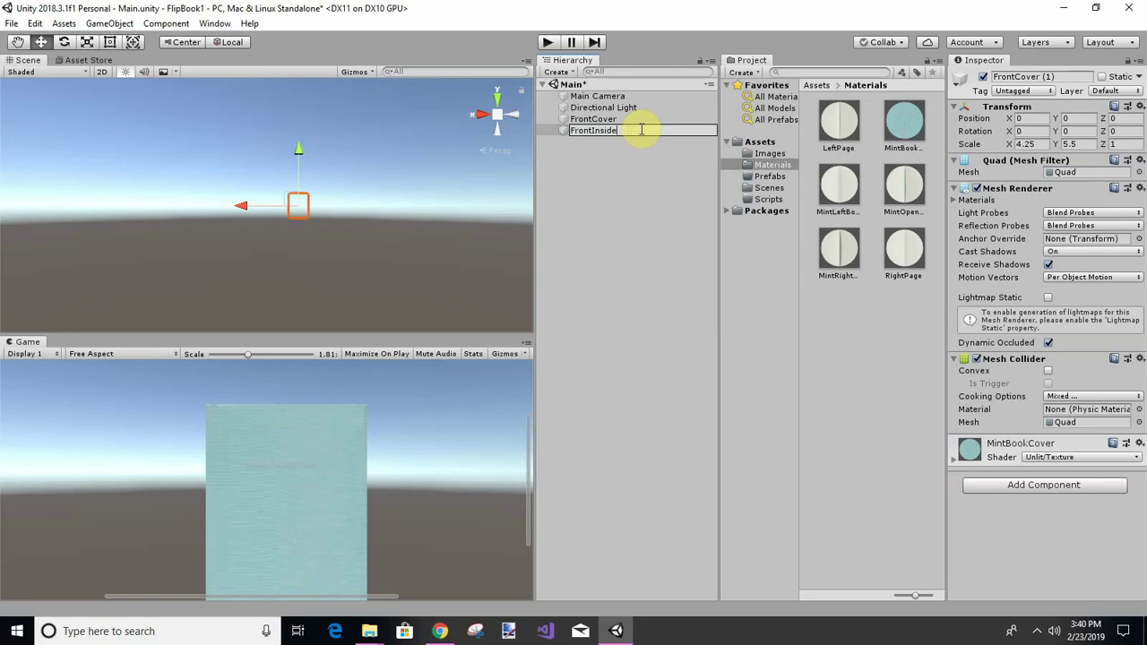
pyautogui.press('Return')
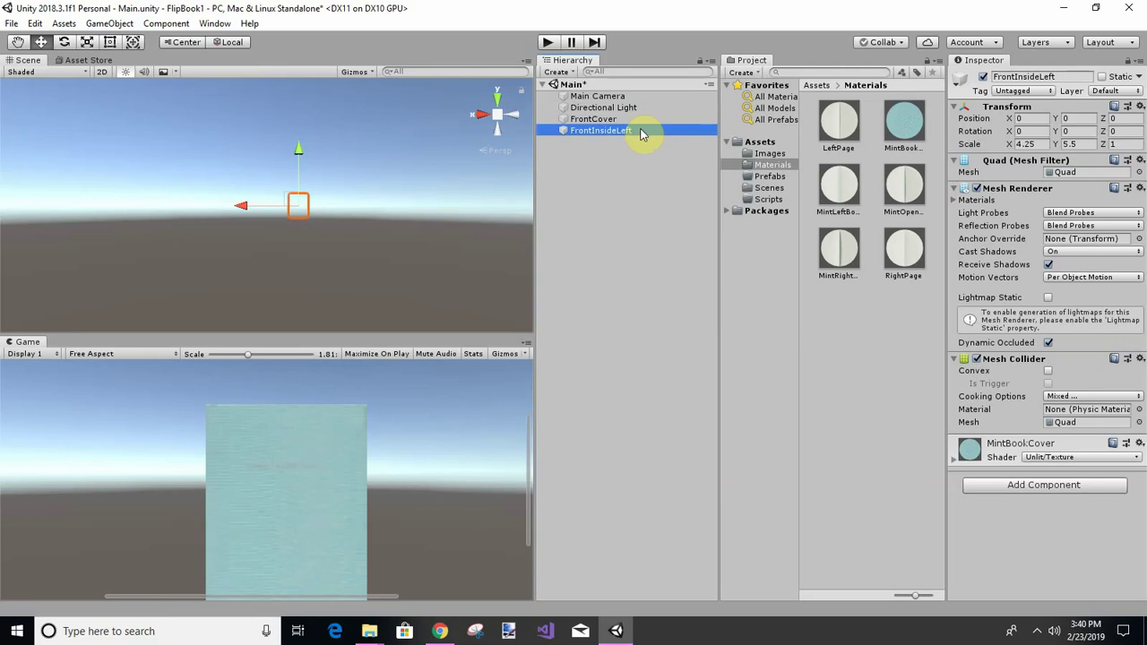
# Step: Set FrontInsideLeft's Rotation Y to 180
pyautogui.click(1071, 132)
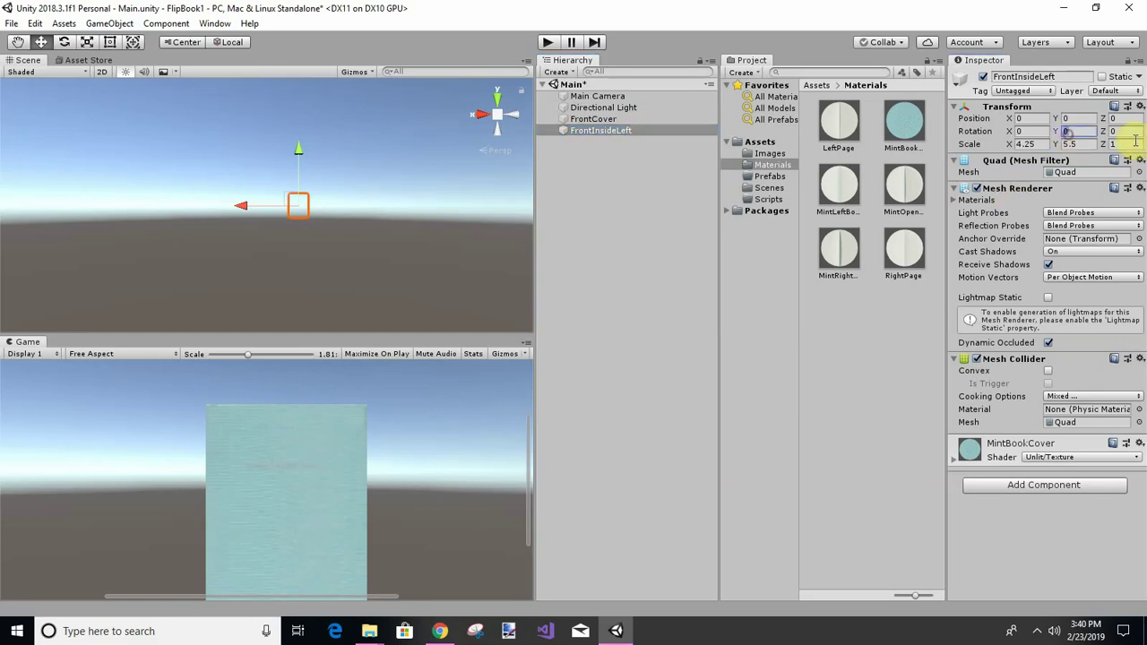
pyautogui.write('180')
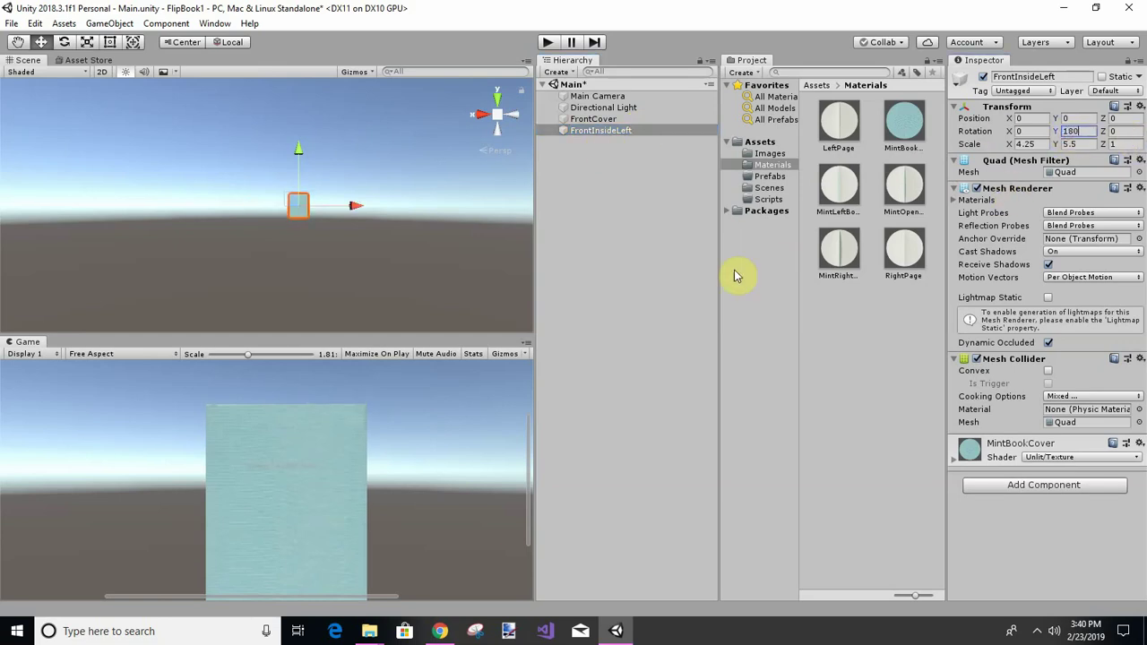
pyautogui.click(620, 261)
pyautogui.click(611, 131)
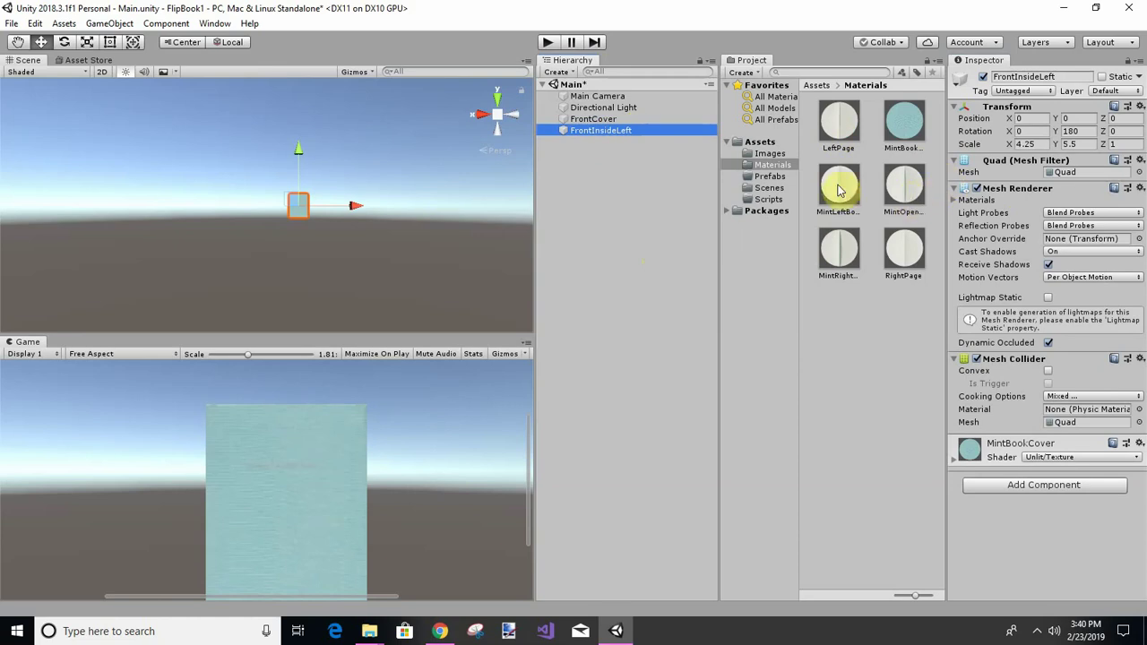
# Step: Give FrontInsideLeft the MintLeftBook material and make it a child of FrontCover
pyautogui.moveTo(839, 190); pyautogui.dragTo(599, 133)
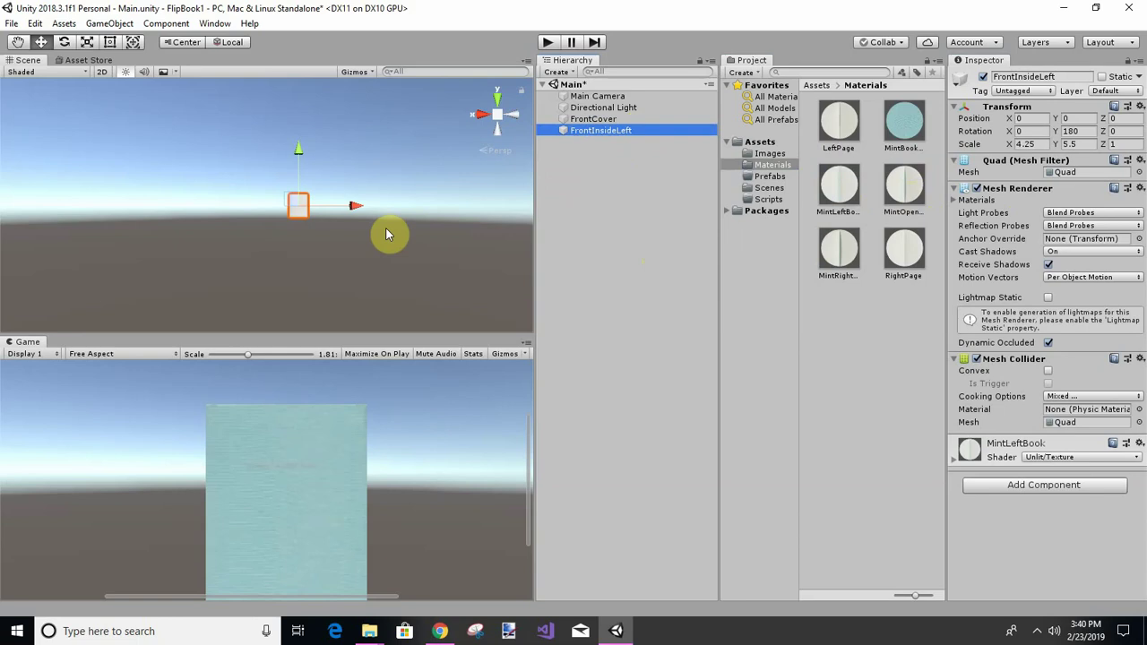
pyautogui.scroll(10, 357, 192)
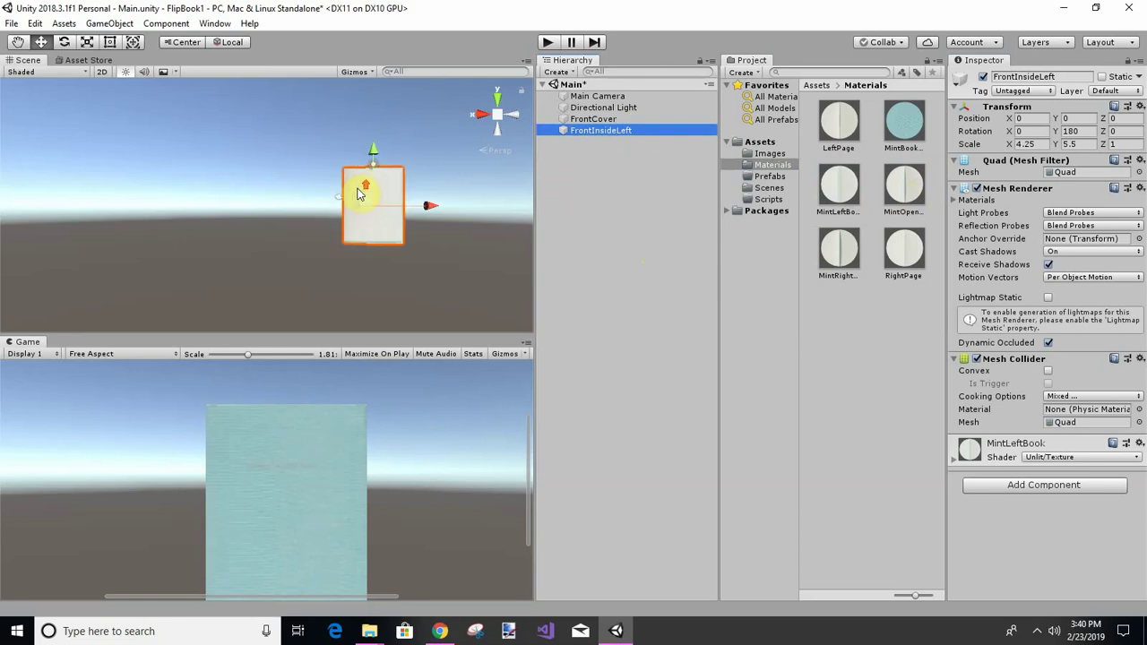
pyautogui.scroll(1, 358, 192)
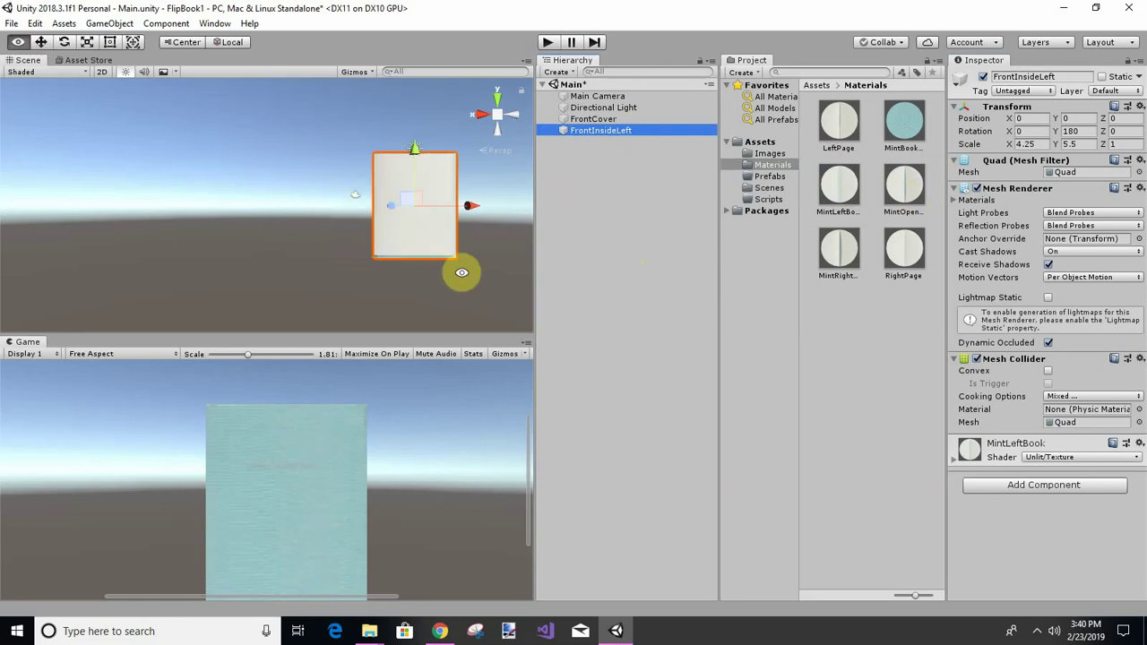
pyautogui.keyDown('alt'); pyautogui.moveTo(466, 271); pyautogui.dragTo(250, 226); pyautogui.keyUp('alt')
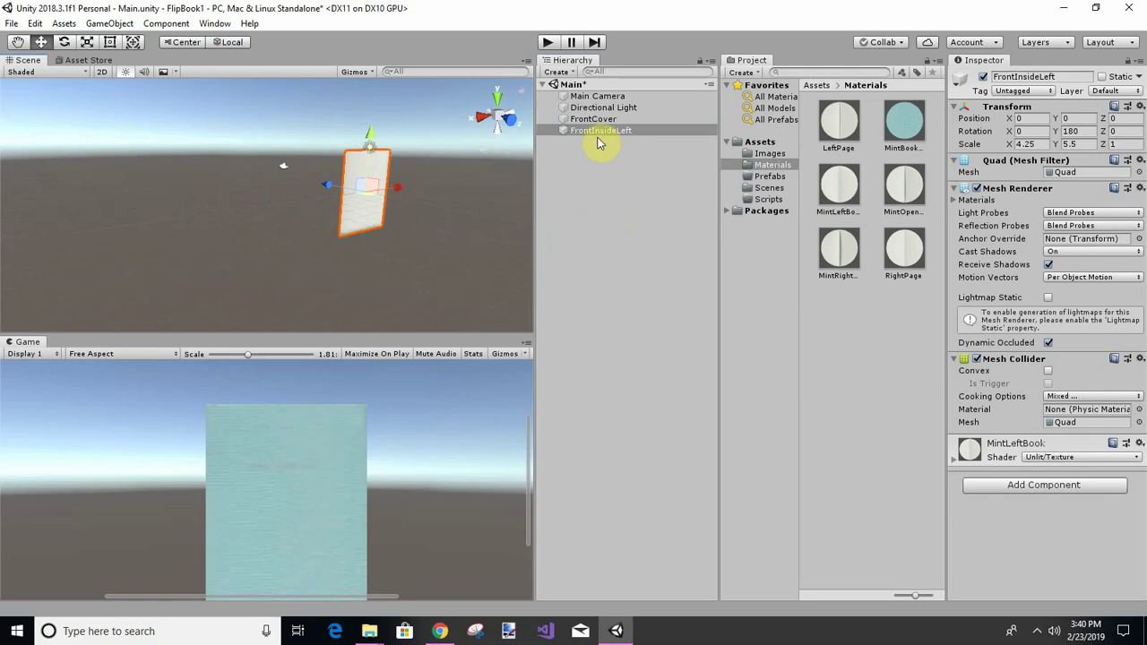
pyautogui.moveTo(597, 132); pyautogui.dragTo(581, 125)
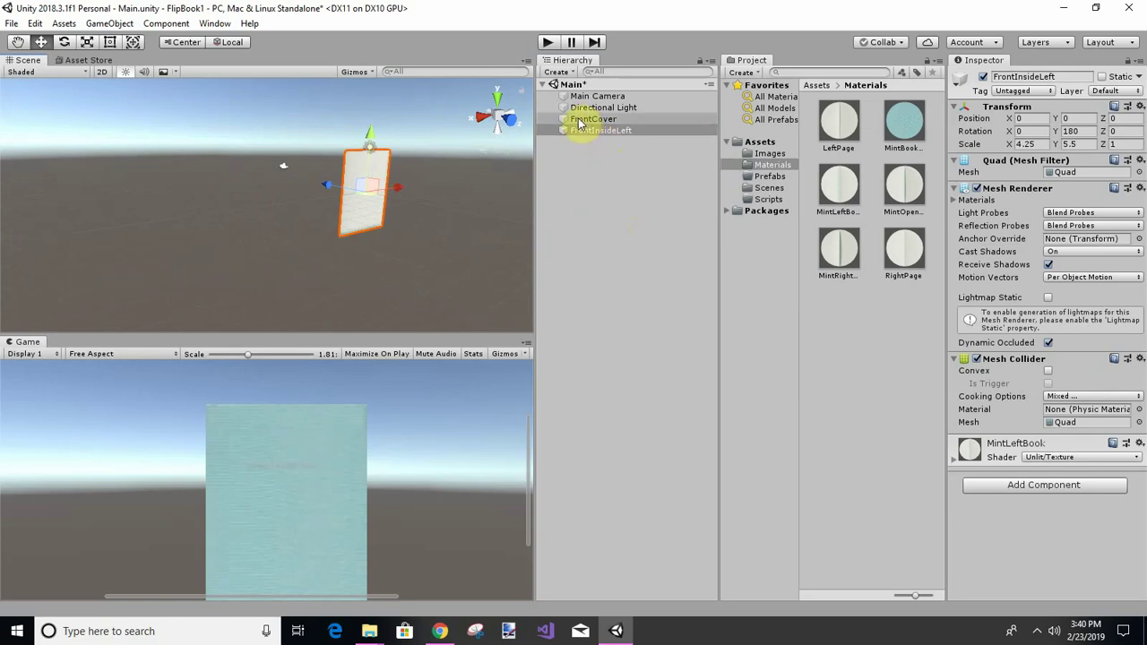
pyautogui.click(581, 123)
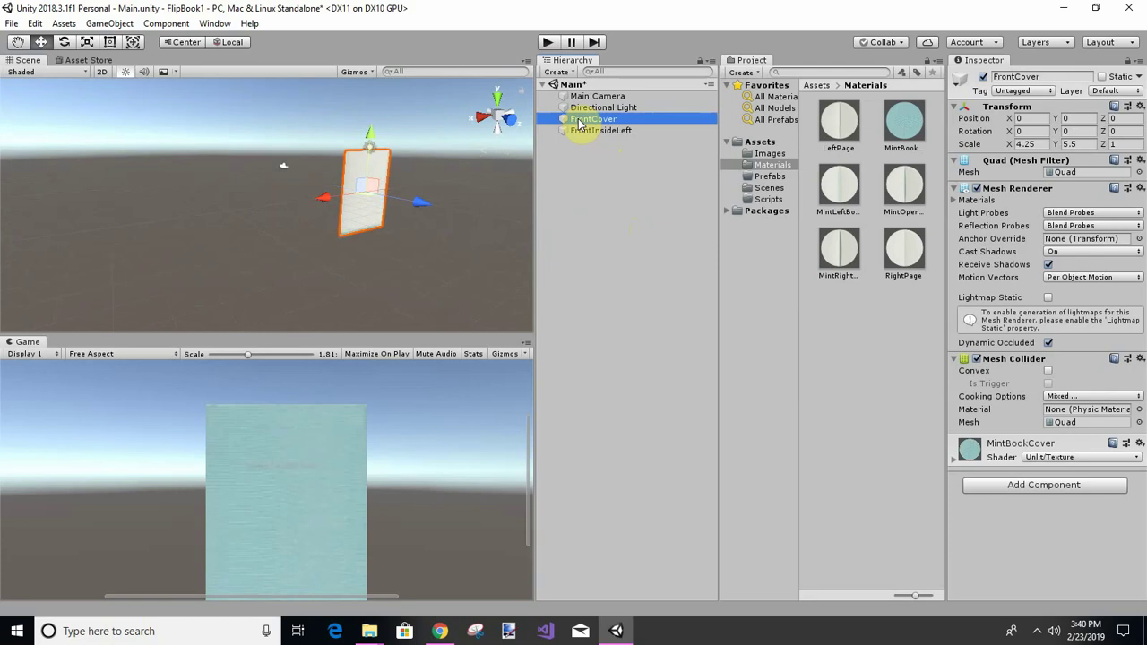
# Step: Add a UI Canvas with an EventSystem and set its Render Mode to World Space
pyautogui.rightClick(581, 124)
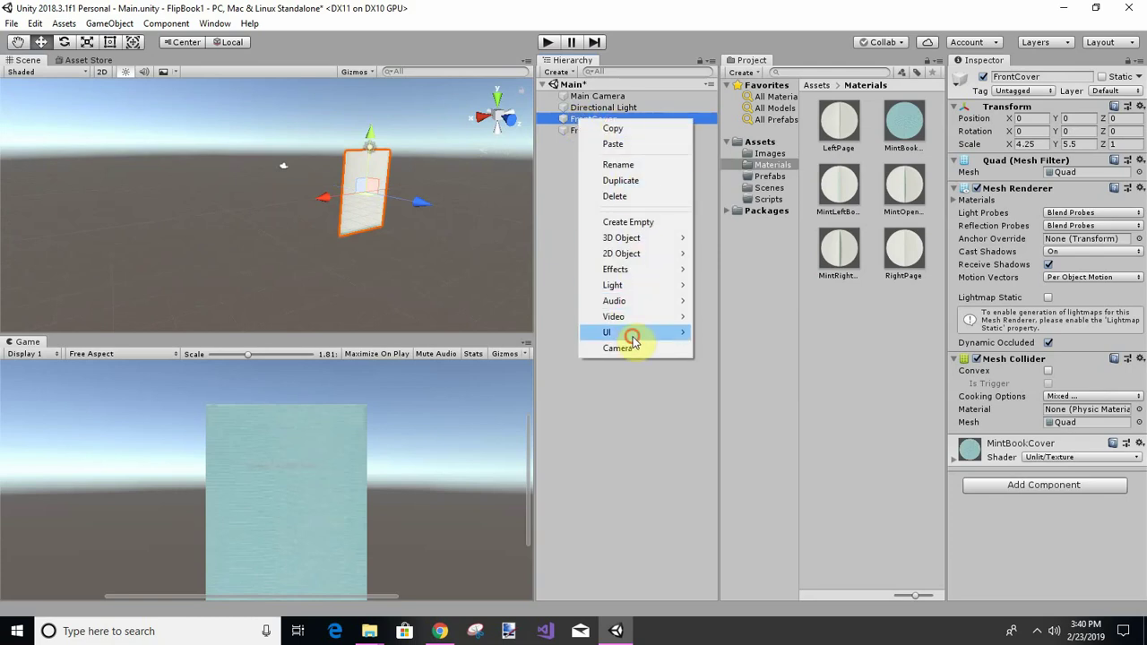
pyautogui.moveTo(631, 332)
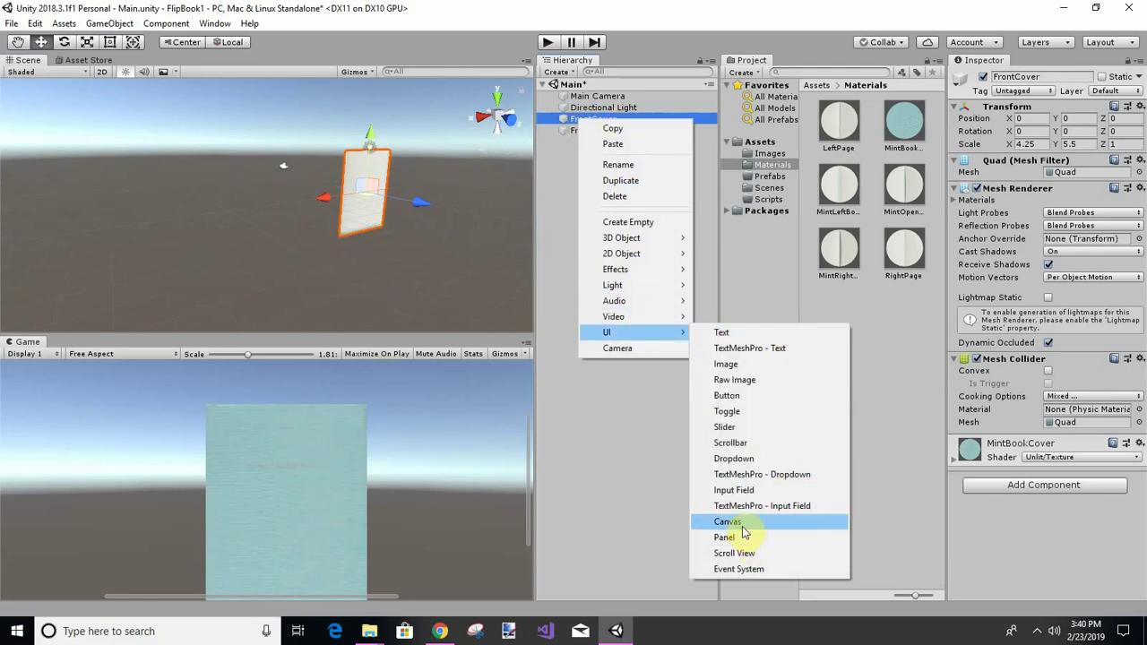
pyautogui.click(553, 221)
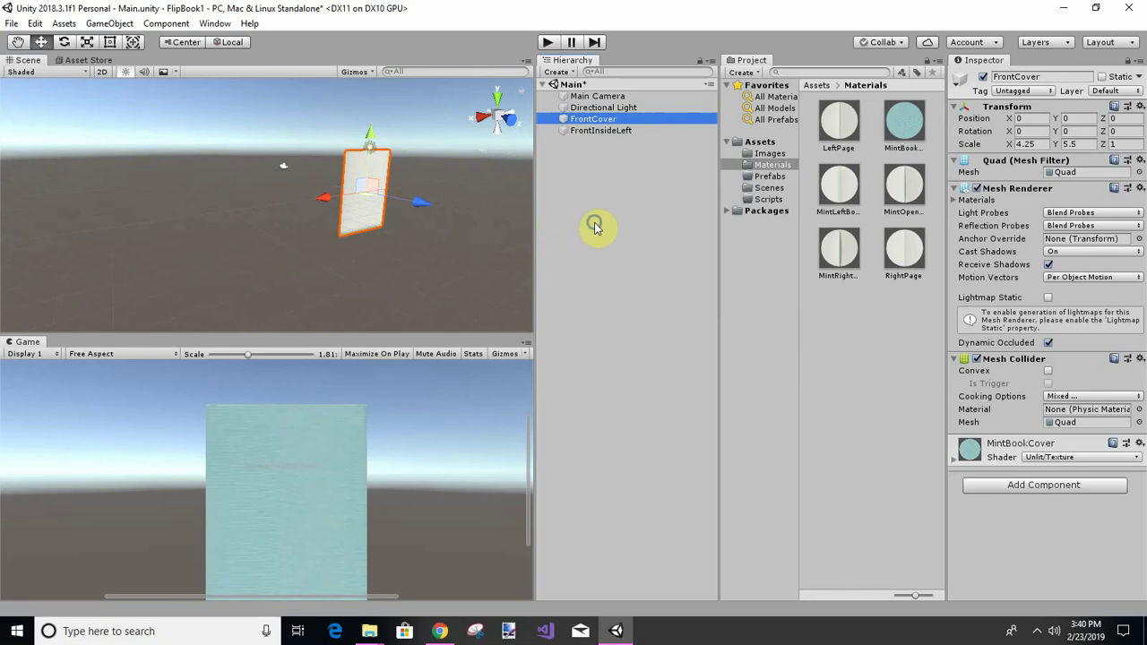
pyautogui.rightClick(595, 227)
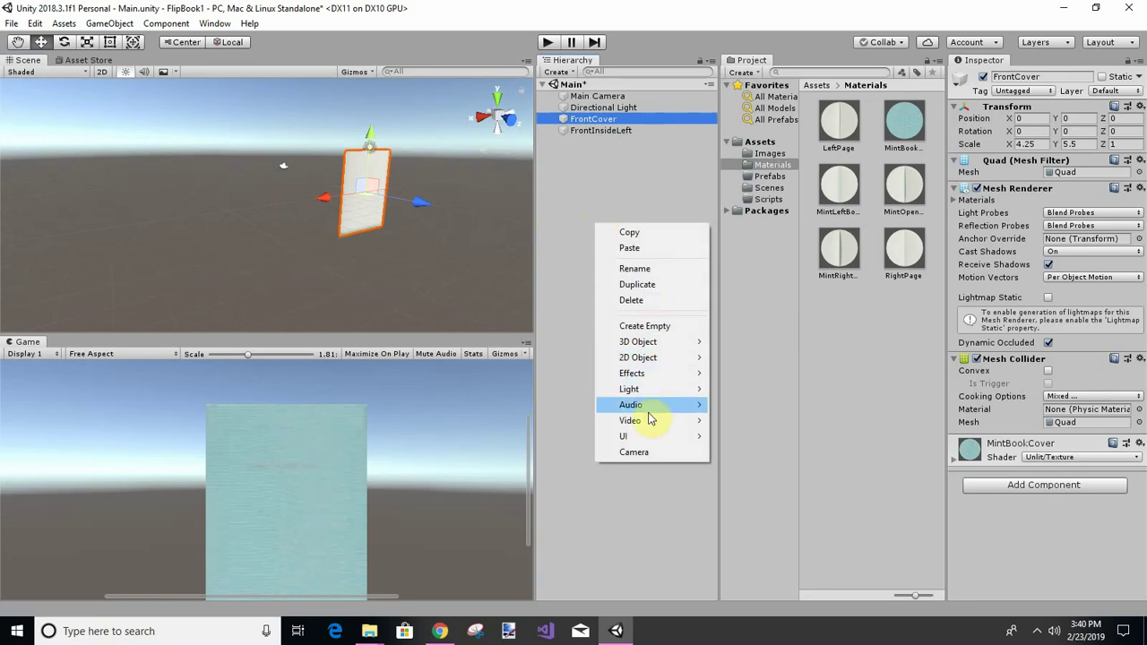
pyautogui.moveTo(648, 439)
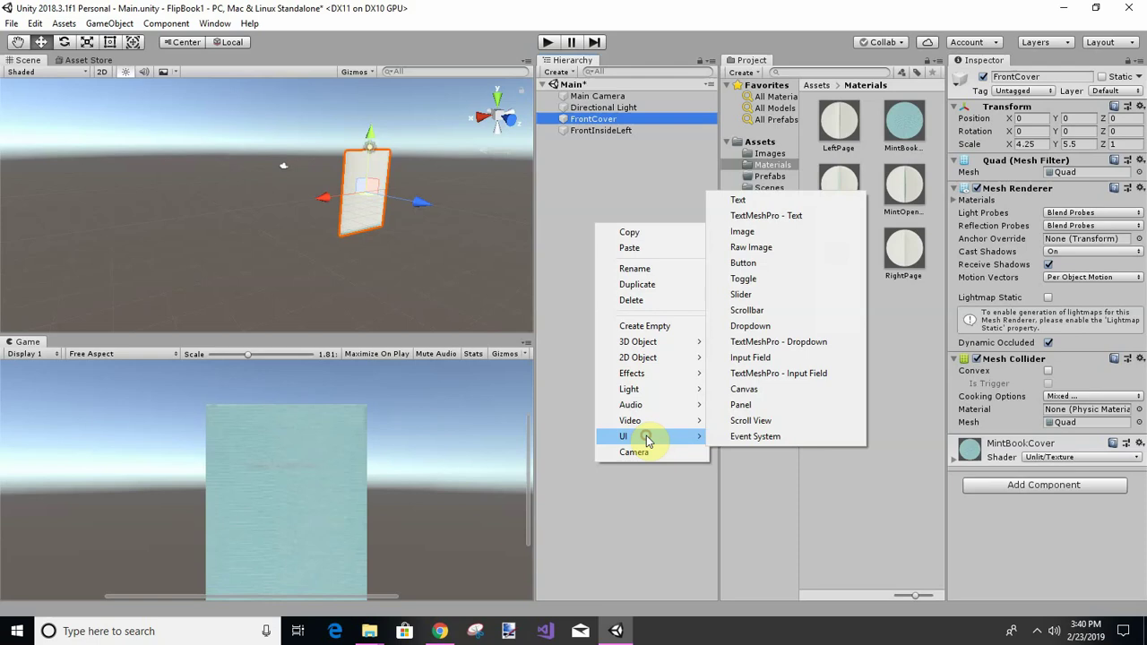
pyautogui.click(744, 389)
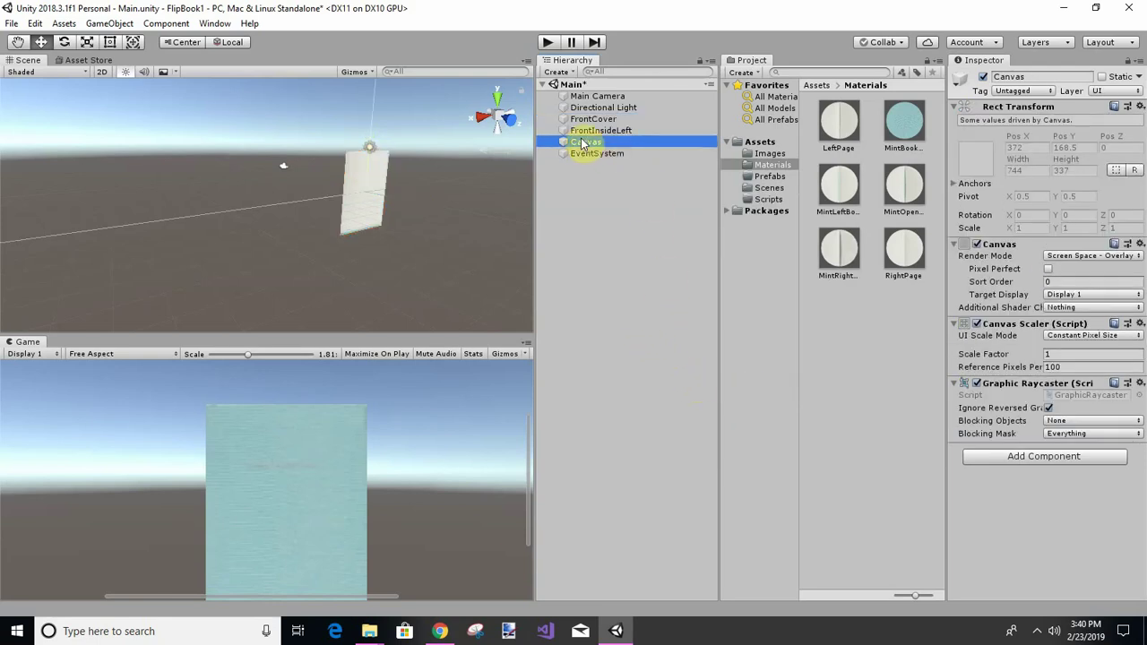
pyautogui.click(1138, 257)
pyautogui.click(1032, 305)
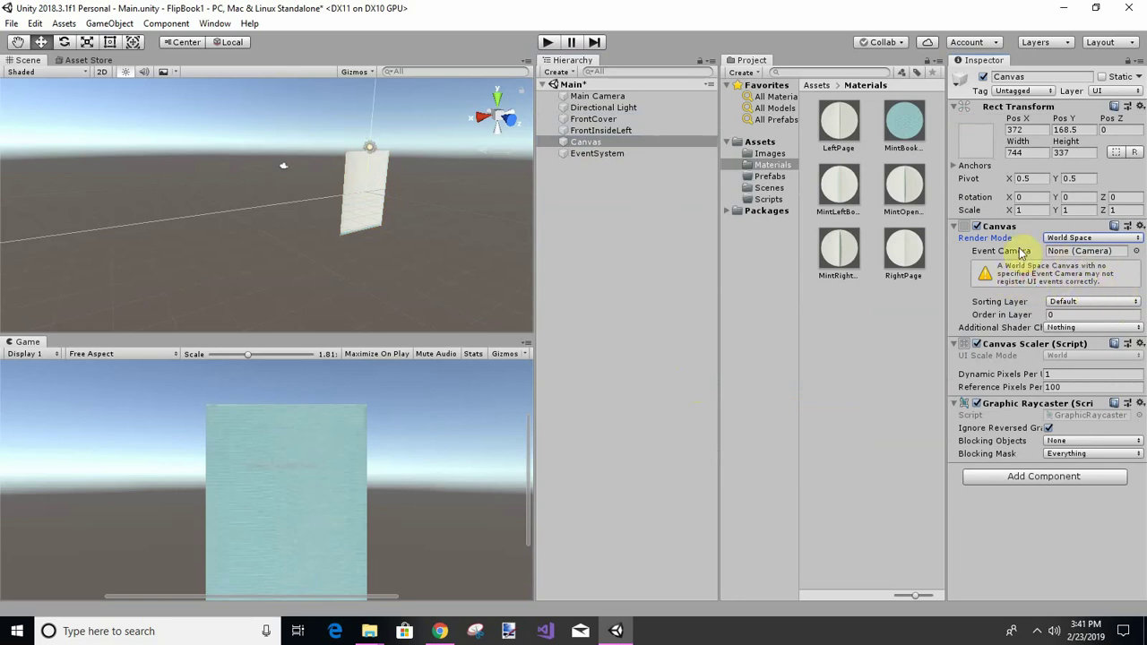
# Step: Set the Canvas Width to 800, Height to 1000, and position to 0, 0, 0
pyautogui.click(1038, 152)
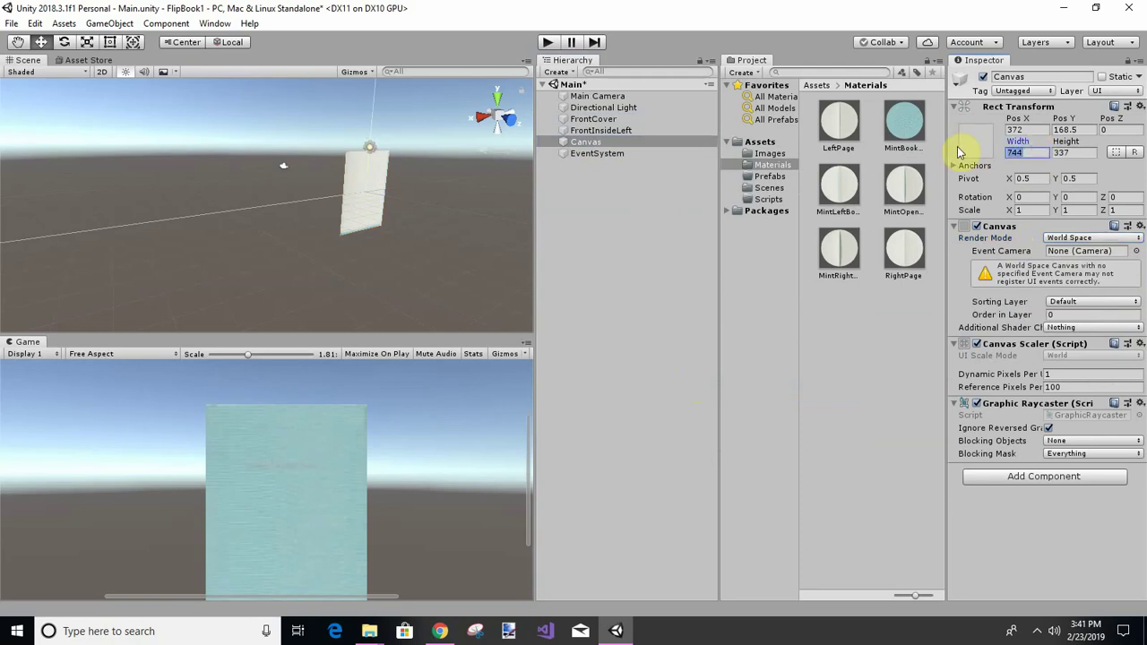
pyautogui.write('800')
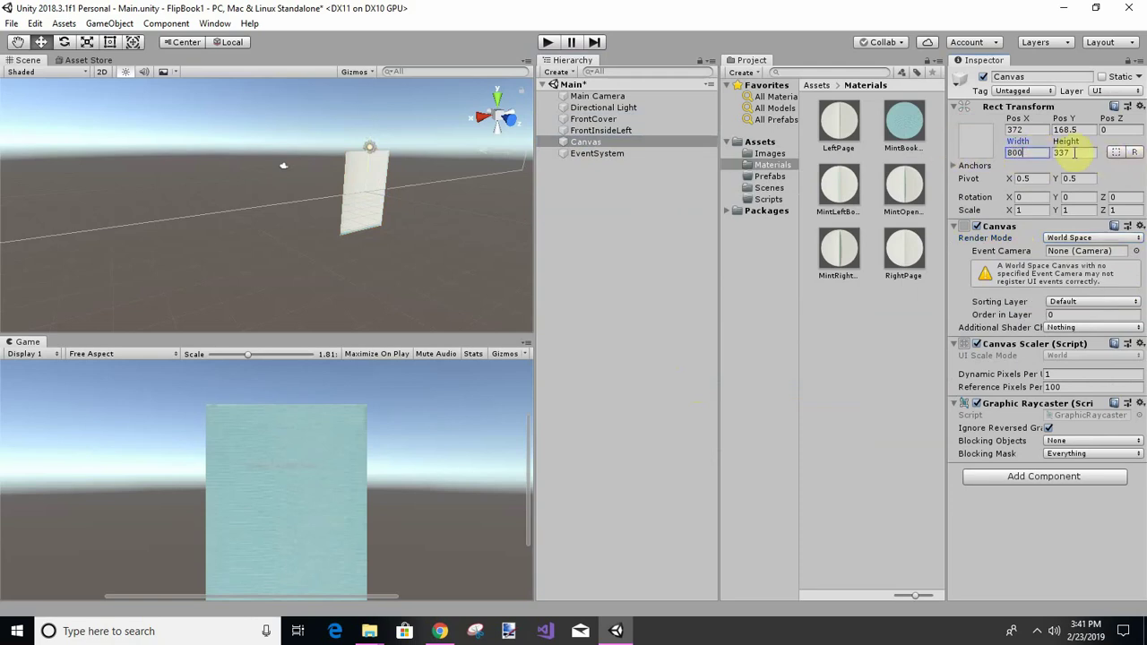
pyautogui.click(1075, 152)
pyautogui.write('1000')
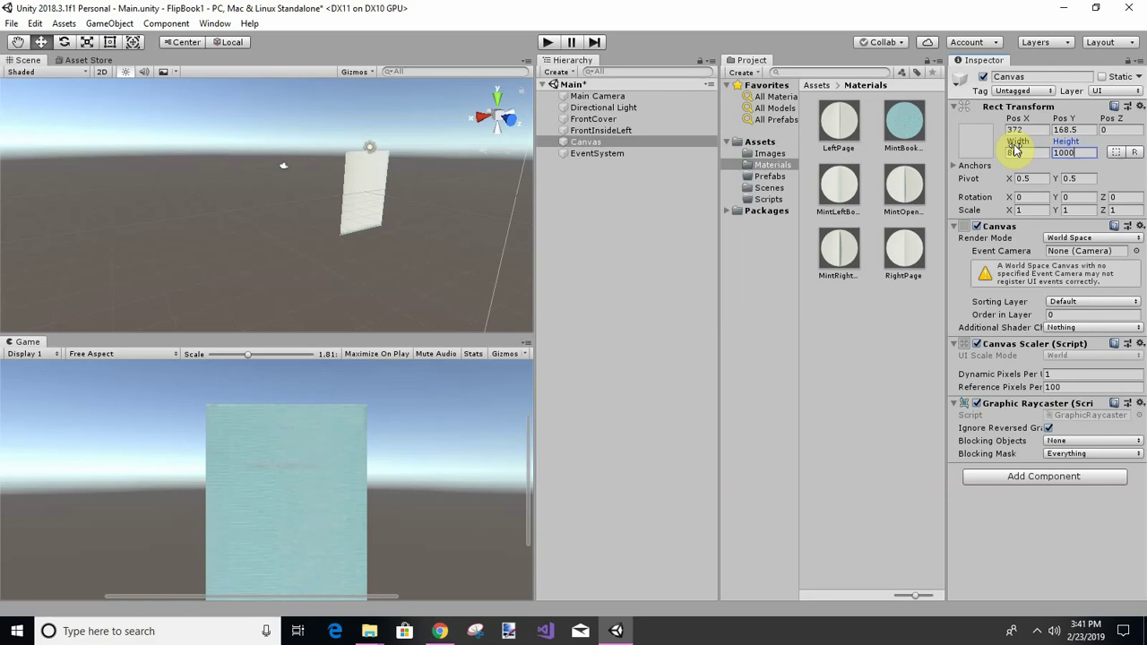
pyautogui.click(1014, 129)
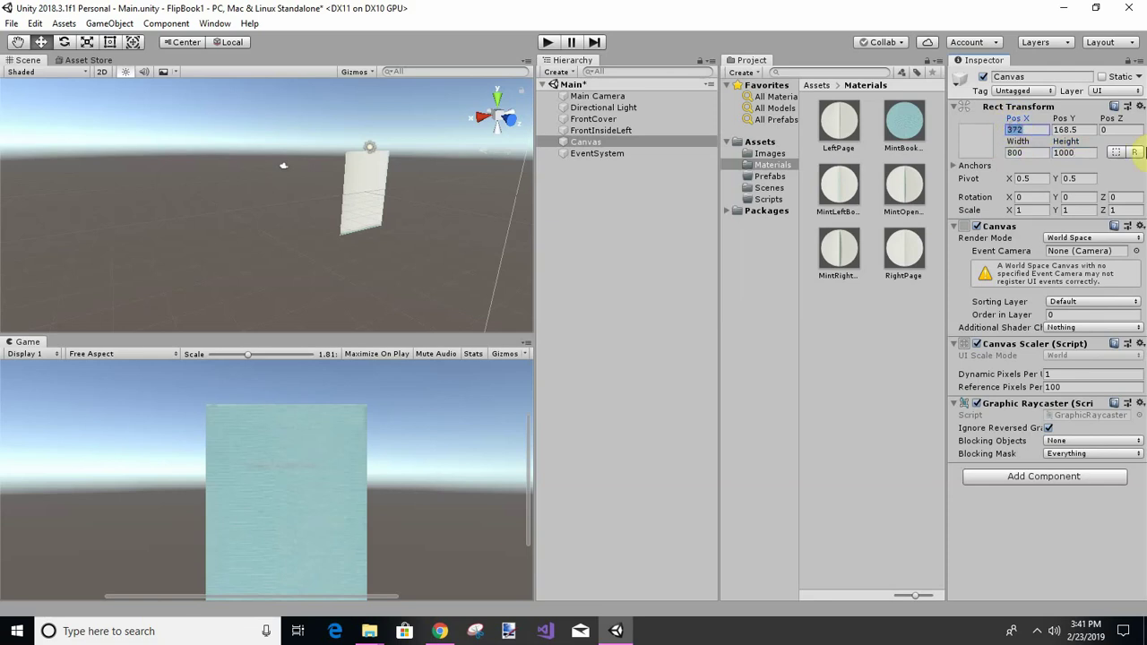
pyautogui.write('0')
pyautogui.press('Tab')
pyautogui.write('0')
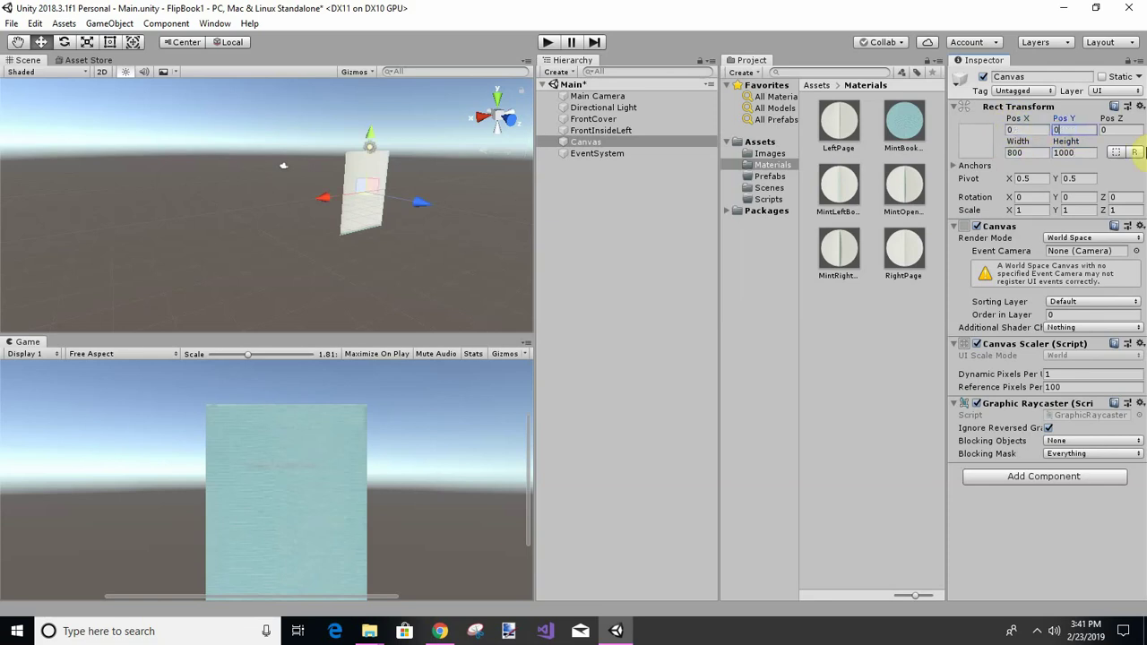
pyautogui.press('Tab')
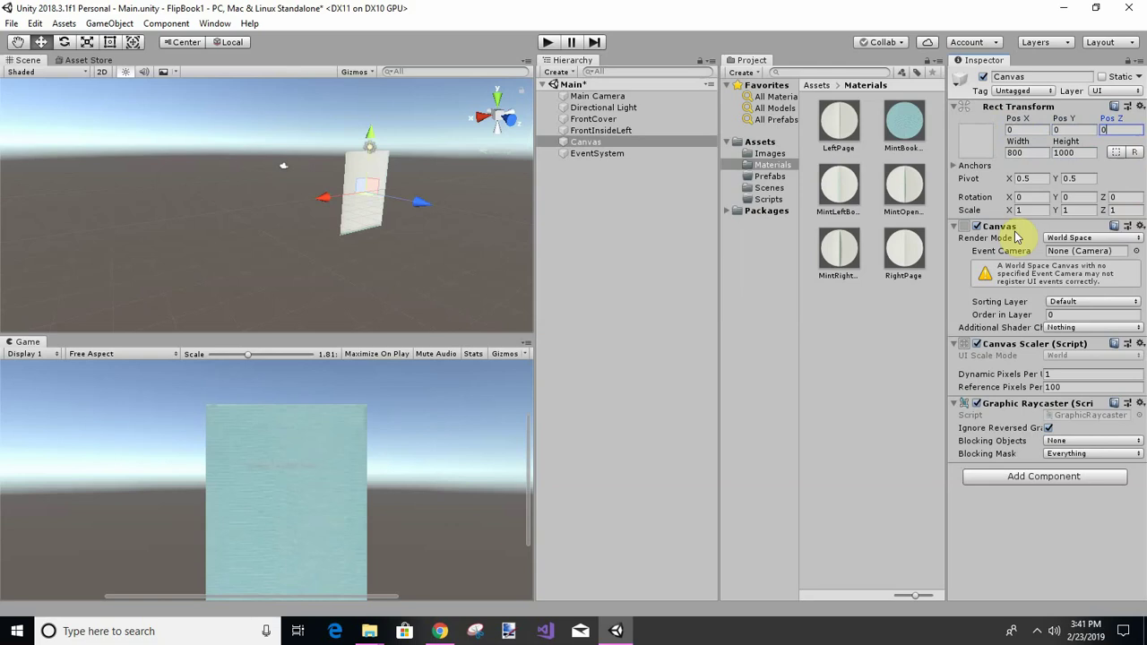
# Step: Frame the Canvas and FrontInsideLeft in the Scene view and zoom to inspect them
pyautogui.doubleClick(578, 142)
pyautogui.scroll(5, 337, 213)
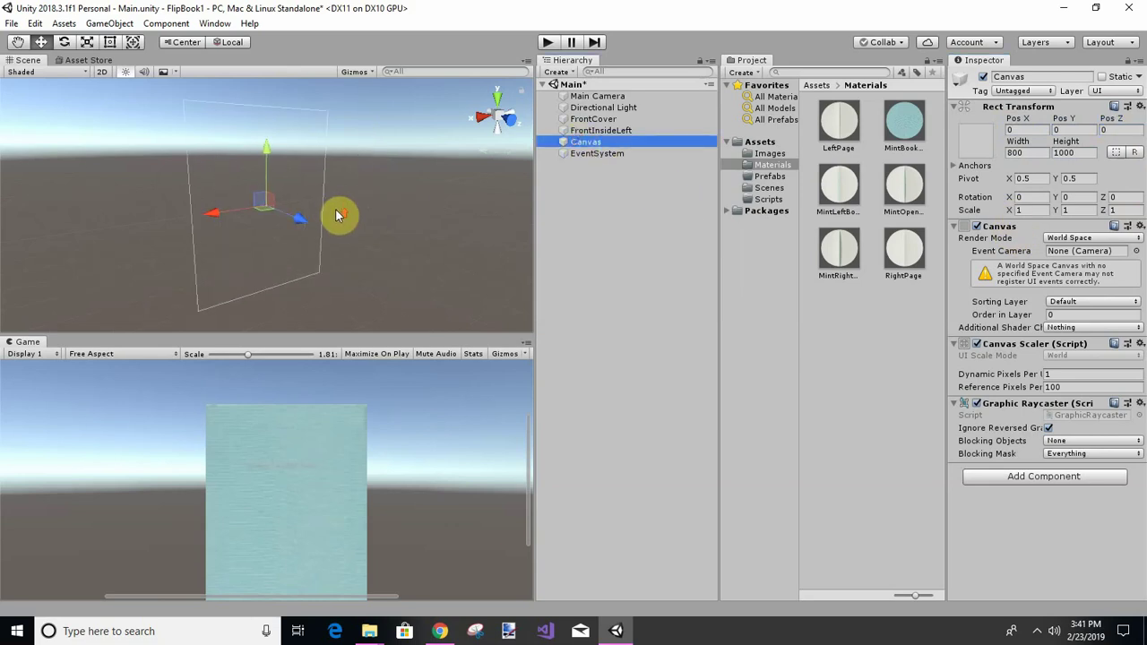
pyautogui.doubleClick(612, 130)
pyautogui.scroll(-6, 363, 222)
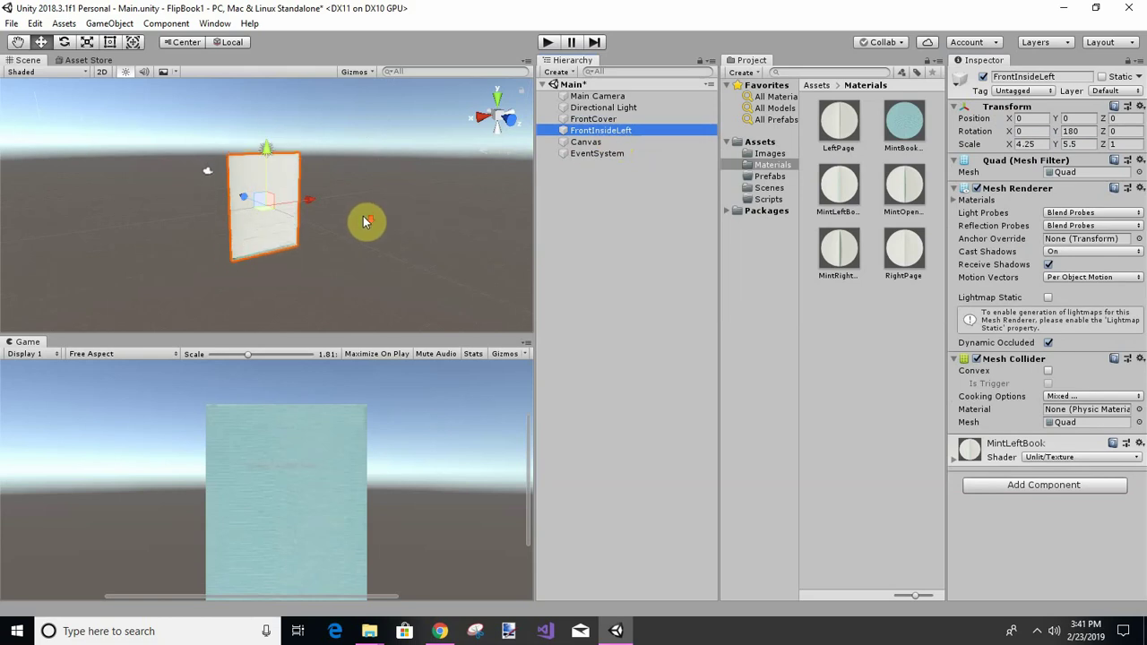
pyautogui.scroll(-5, 374, 217)
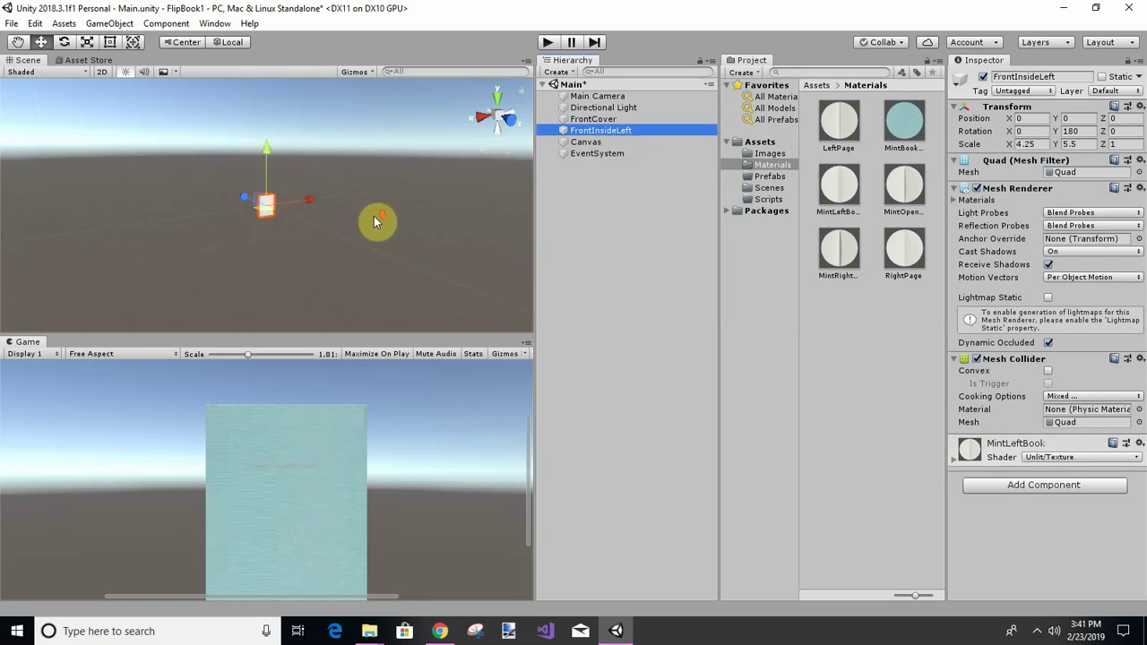
pyautogui.scroll(-5, 373, 242)
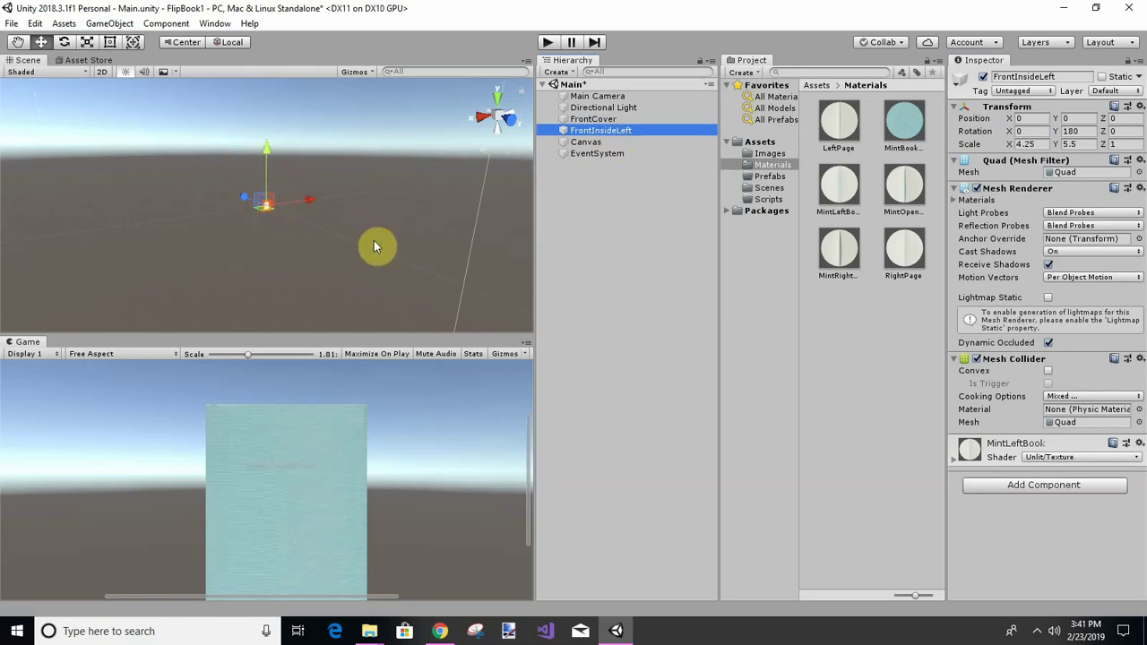
pyautogui.scroll(5, 384, 227)
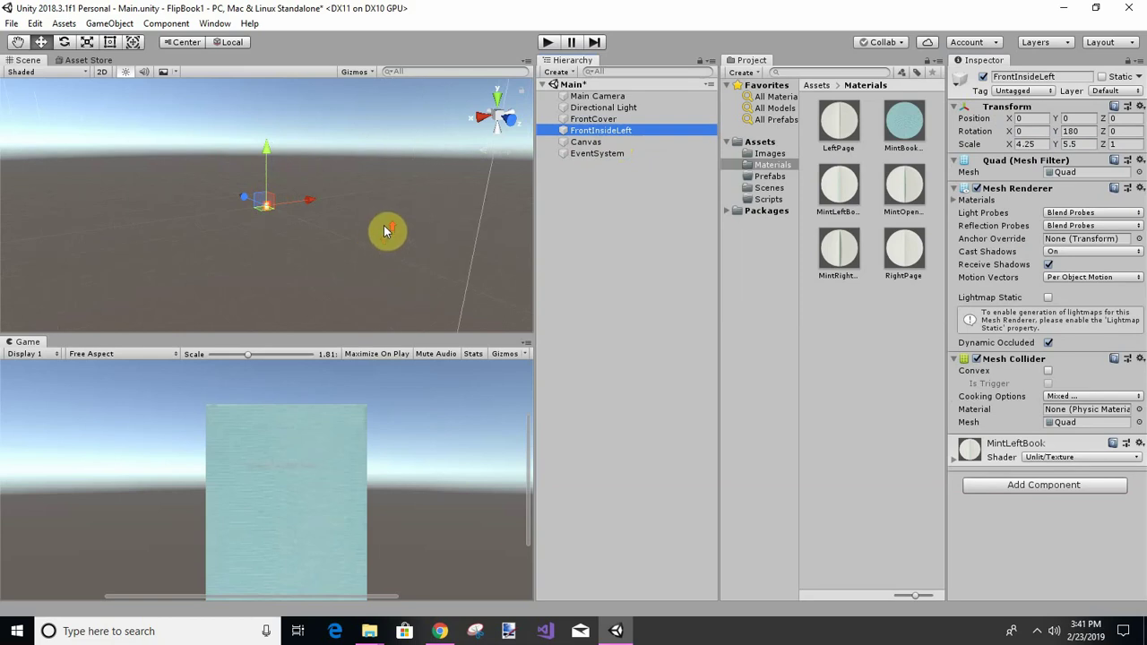
pyautogui.scroll(8, 391, 213)
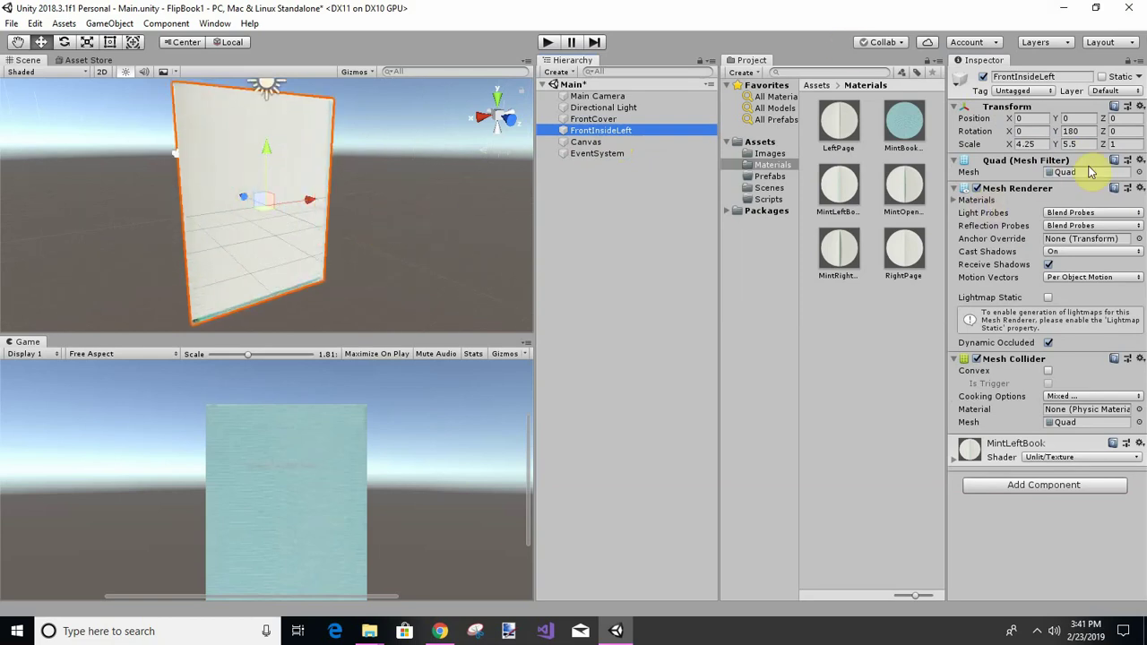
# Step: Set the Canvas Scale X and Y to 0.005 and parent it under FrontCover
pyautogui.click(587, 142)
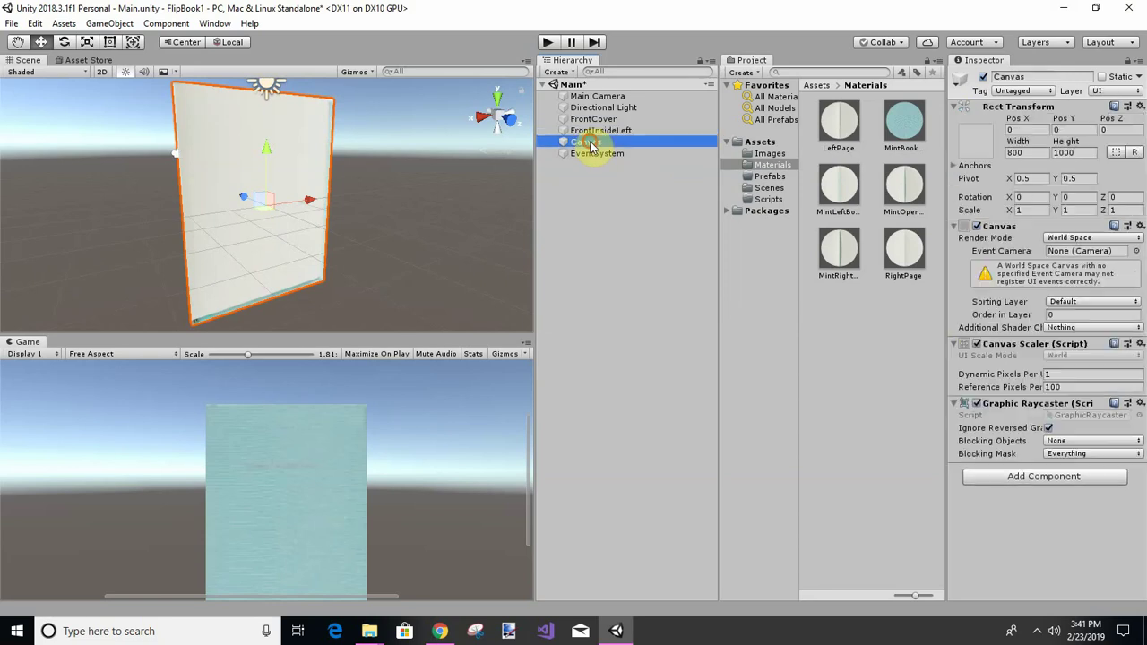
pyautogui.click(1023, 210)
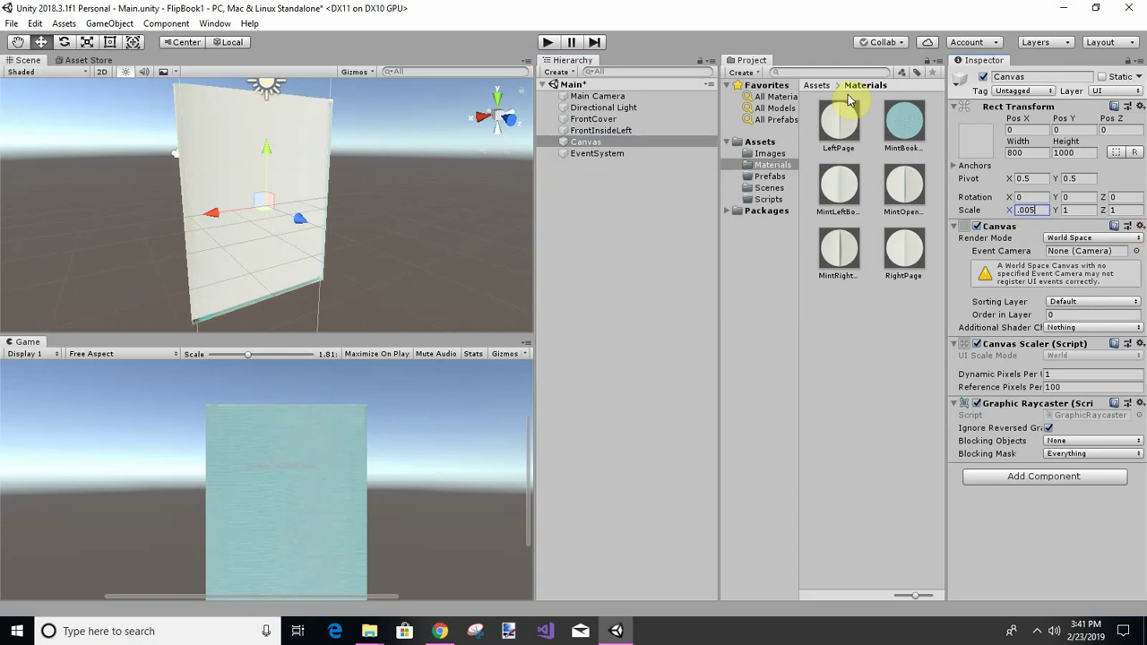
pyautogui.click(1080, 211)
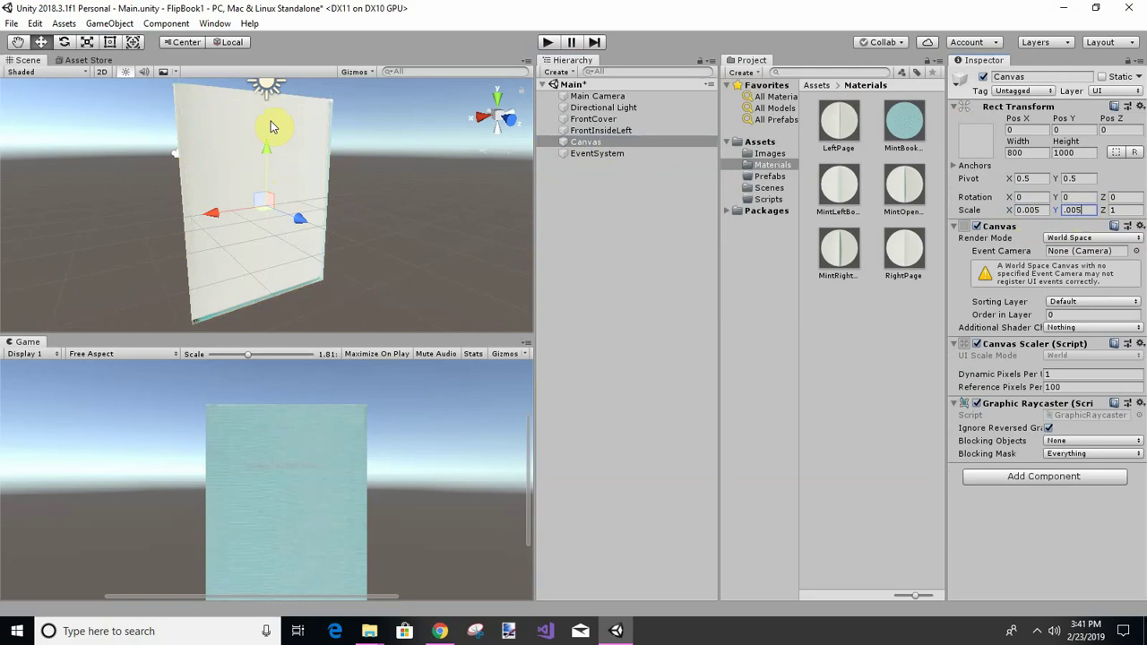
pyautogui.keyDown('alt'); pyautogui.moveTo(391, 174); pyautogui.dragTo(261, 135); pyautogui.keyUp('alt')
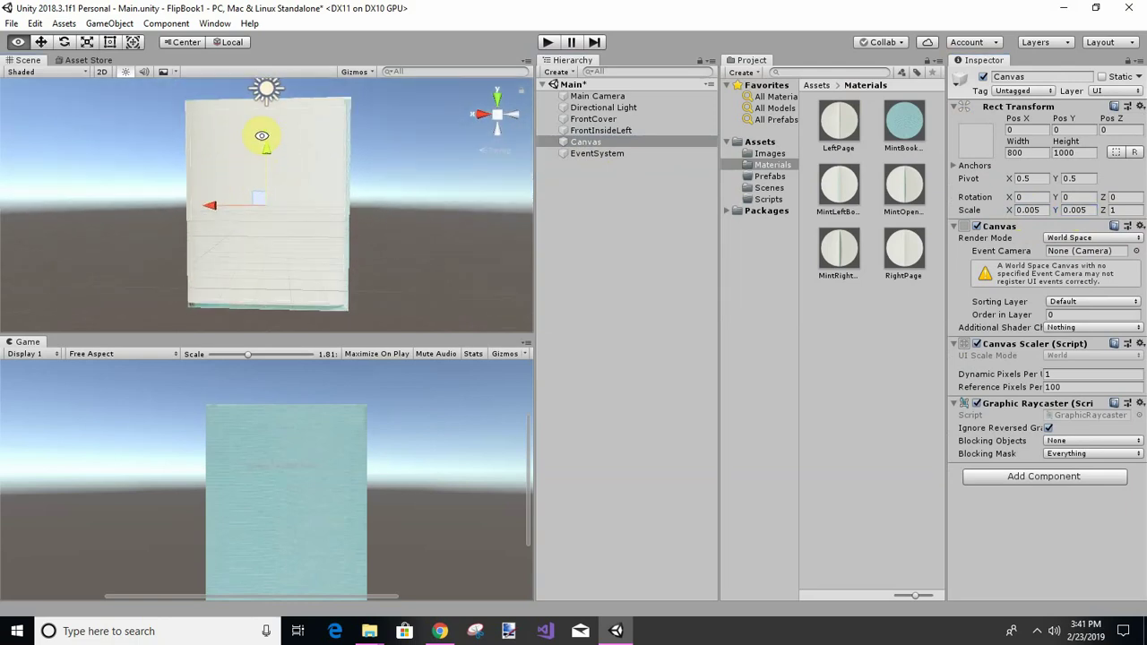
pyautogui.scroll(1, 349, 180)
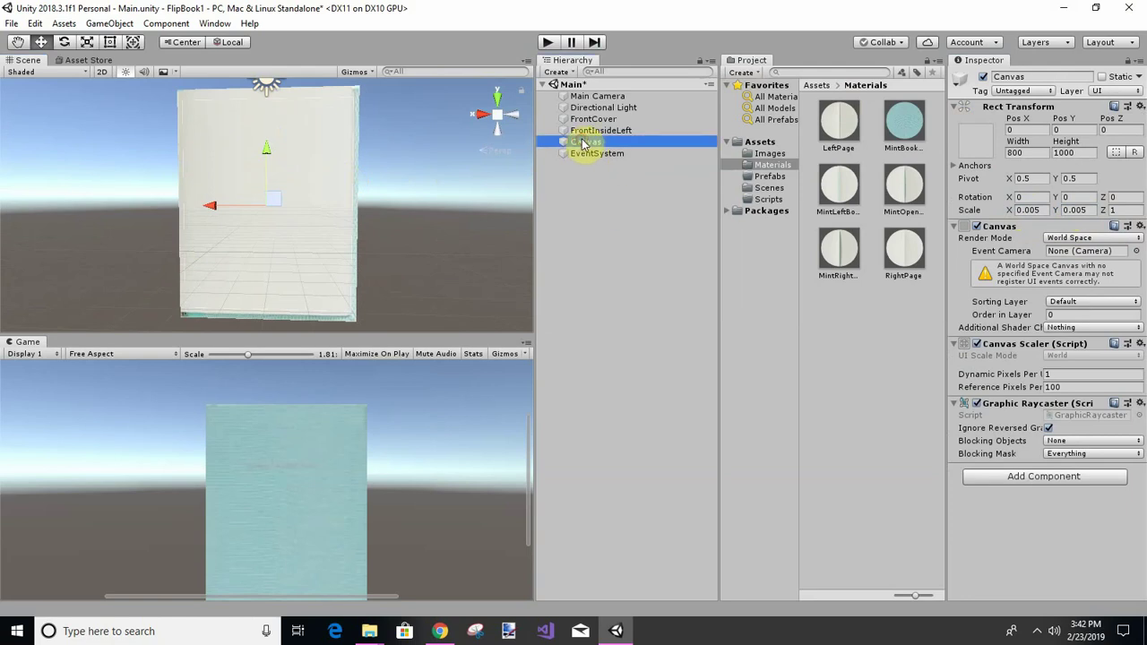
pyautogui.moveTo(583, 143); pyautogui.dragTo(584, 120)
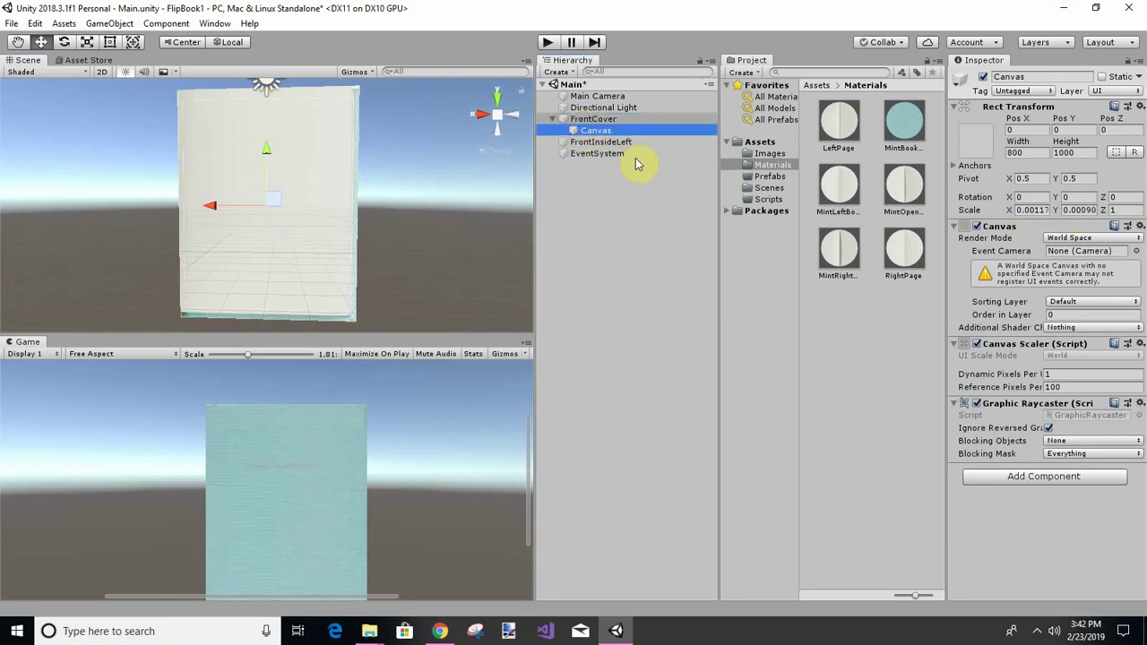
# Step: Add a UI Button inside the Canvas
pyautogui.rightClick(581, 133)
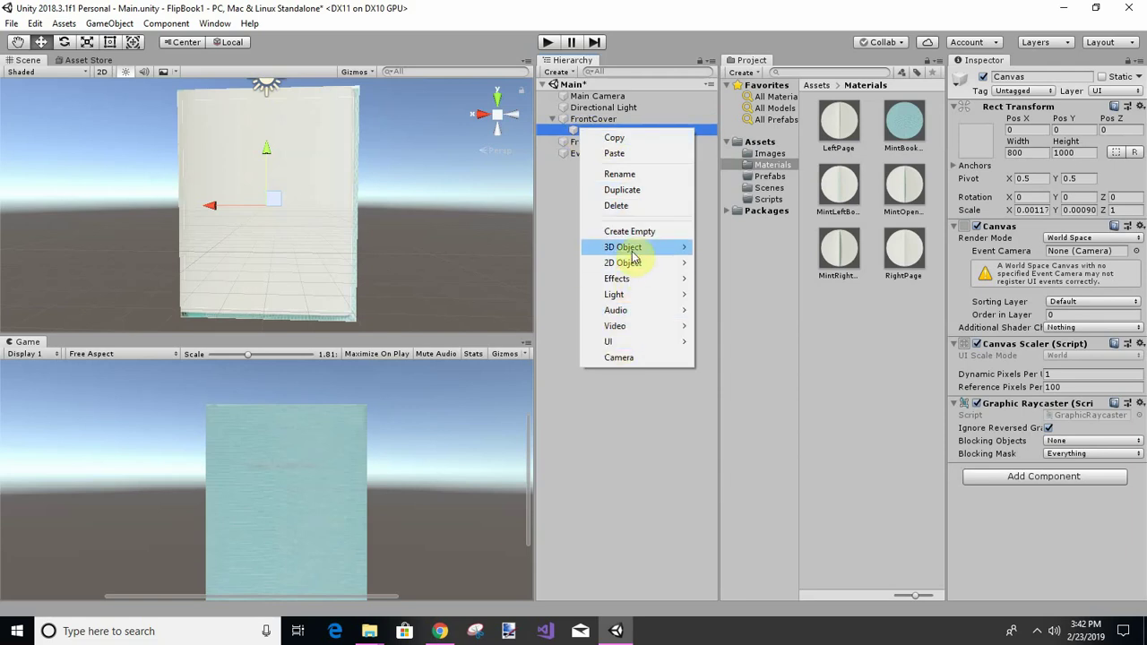
pyautogui.moveTo(630, 345)
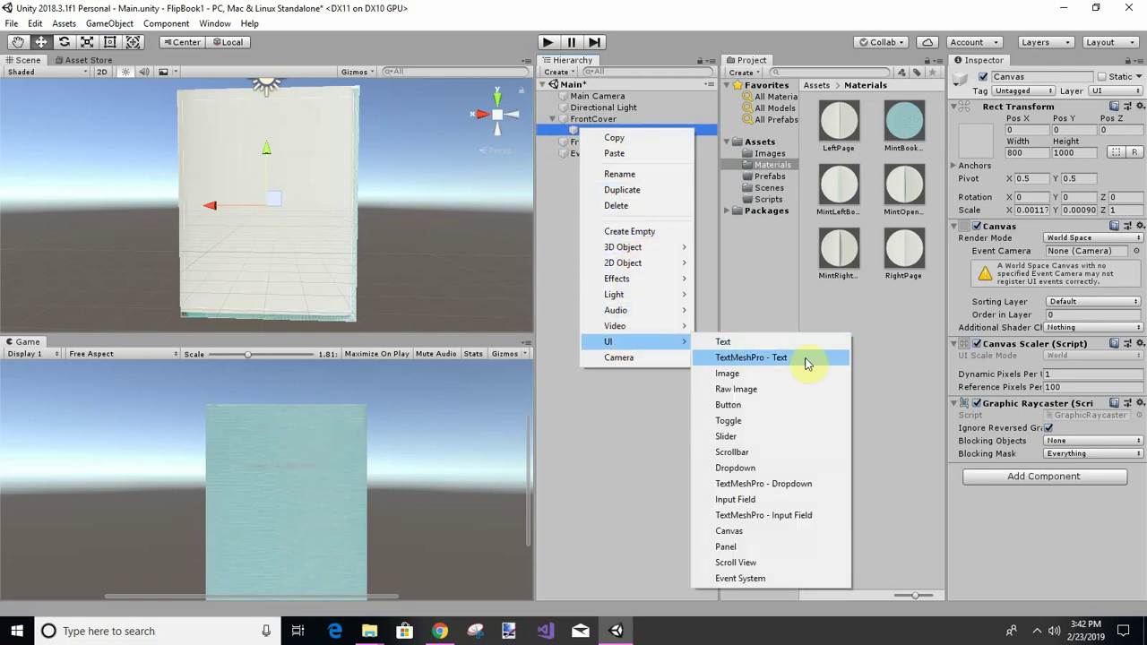
pyautogui.click(729, 406)
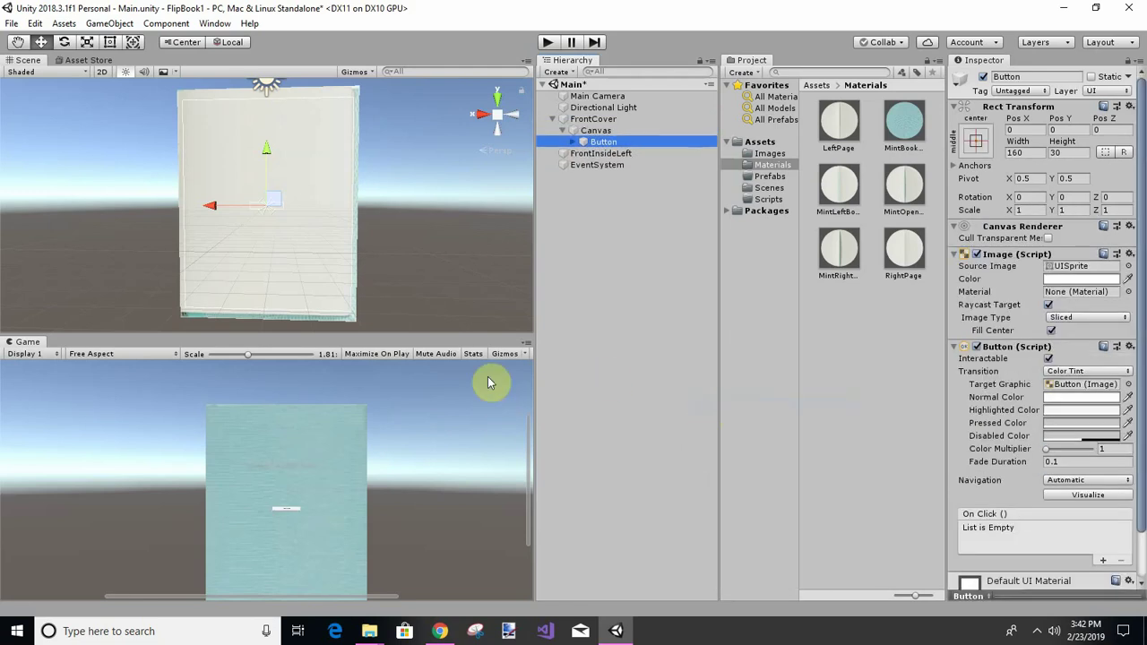
# Step: Size the Button to 300 wide by 100 high and frame it in the Scene view
pyautogui.click(1027, 152)
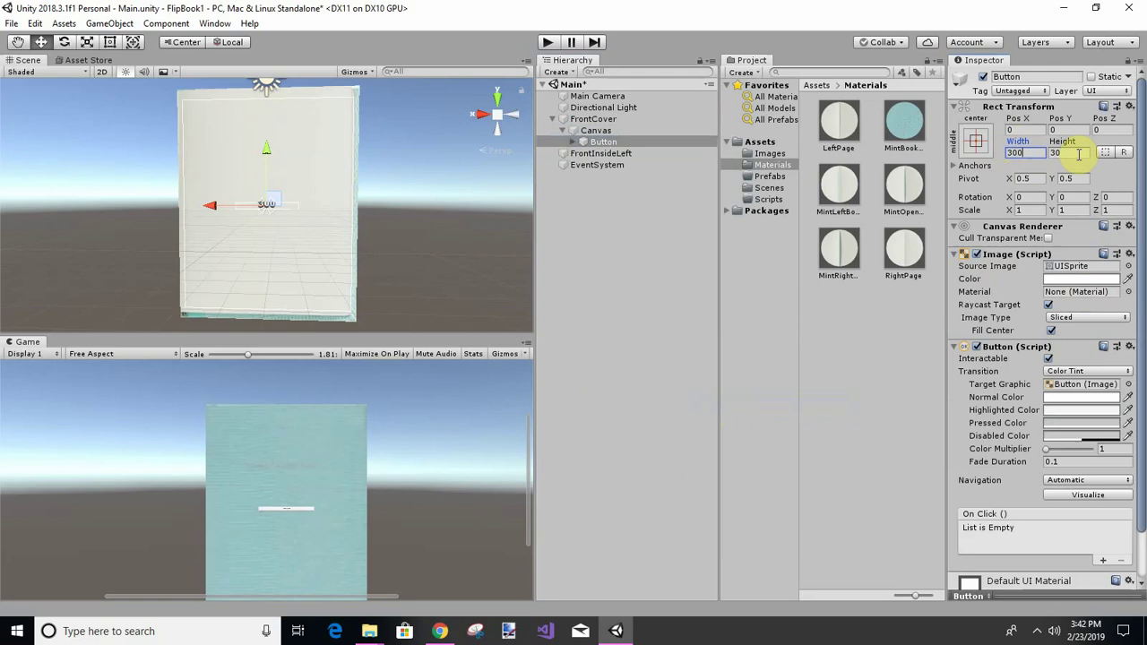
pyautogui.click(1075, 154)
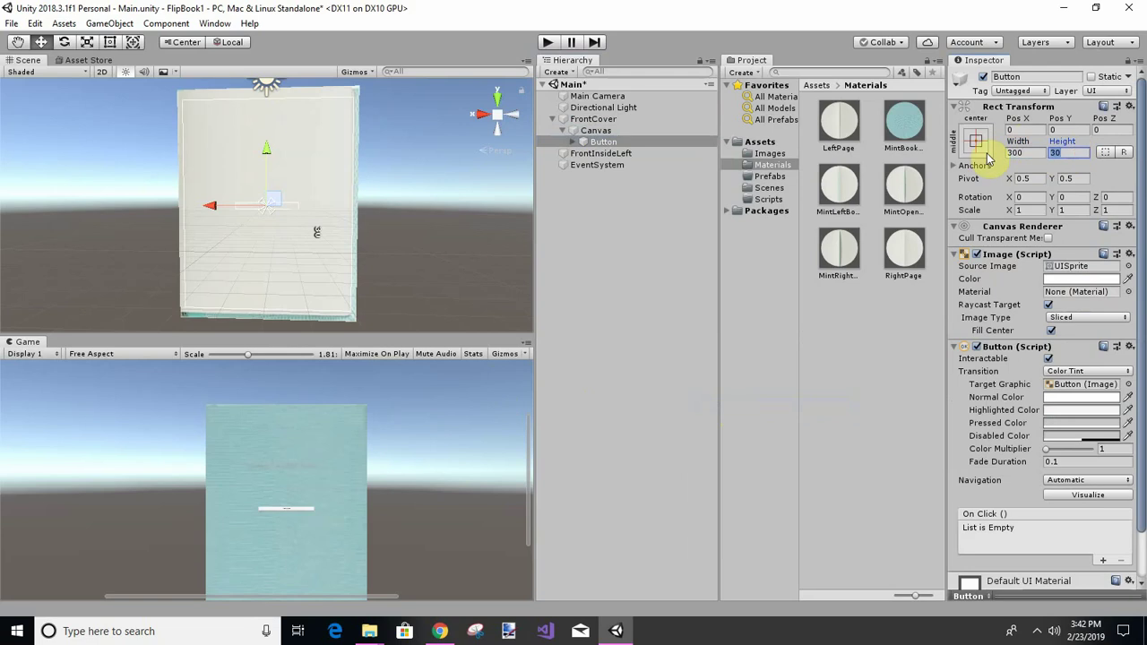
pyautogui.write('150')
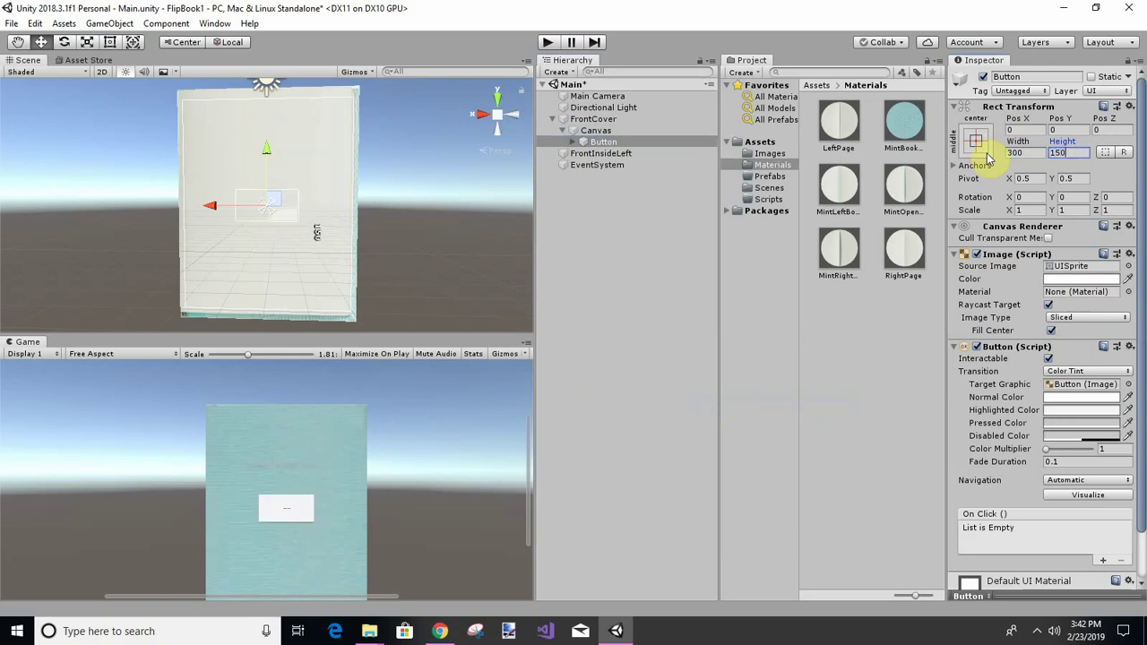
pyautogui.click(1074, 153)
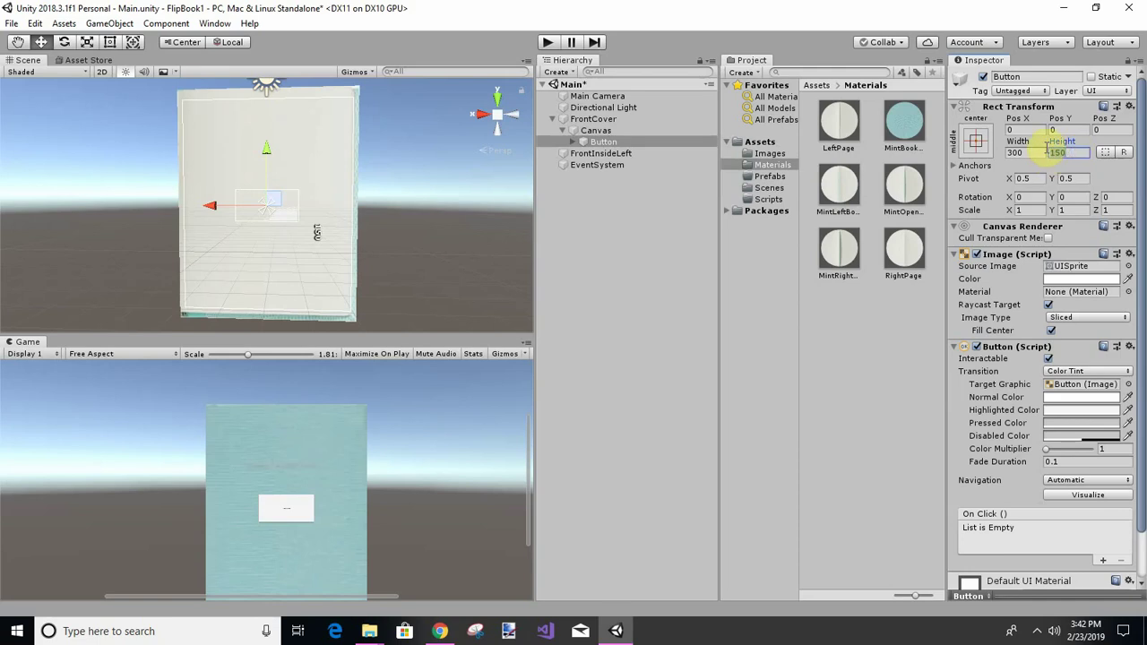
pyautogui.write('100')
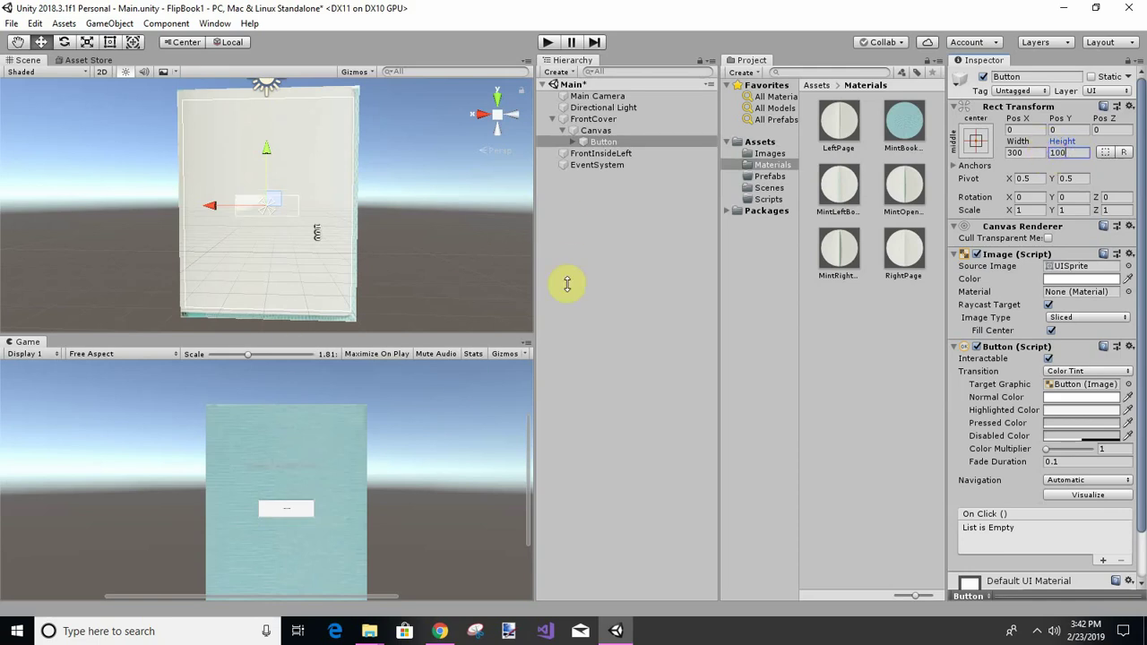
pyautogui.doubleClick(592, 143)
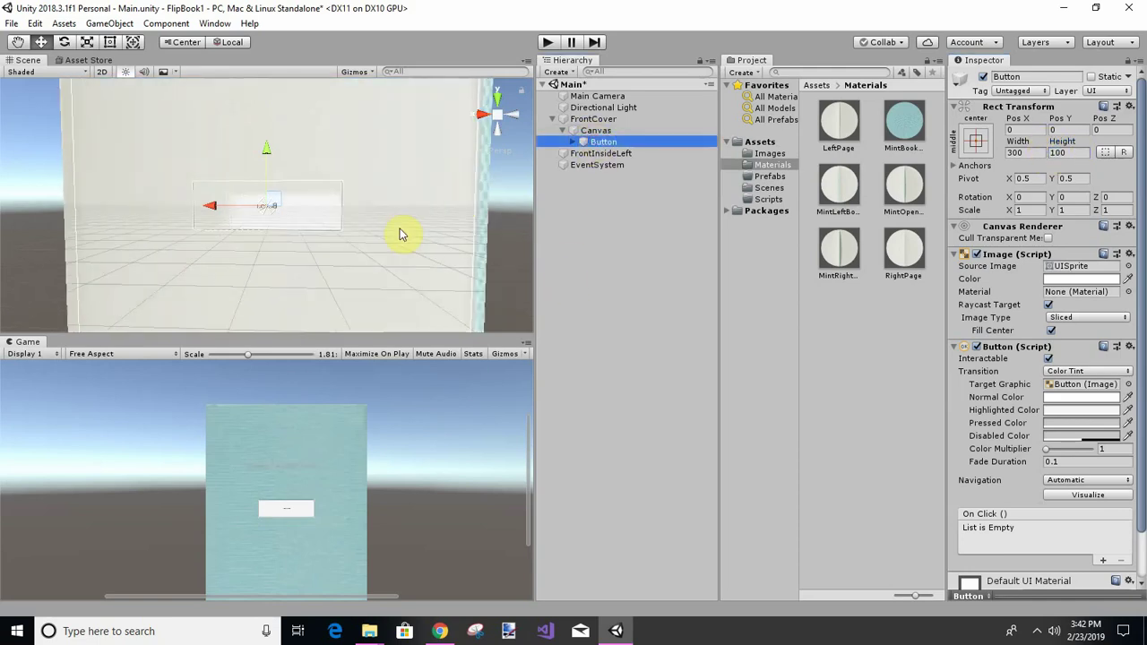
# Step: Change the Button's Text child label from 'Button' to 'Open'
pyautogui.click(573, 142)
pyautogui.click(611, 154)
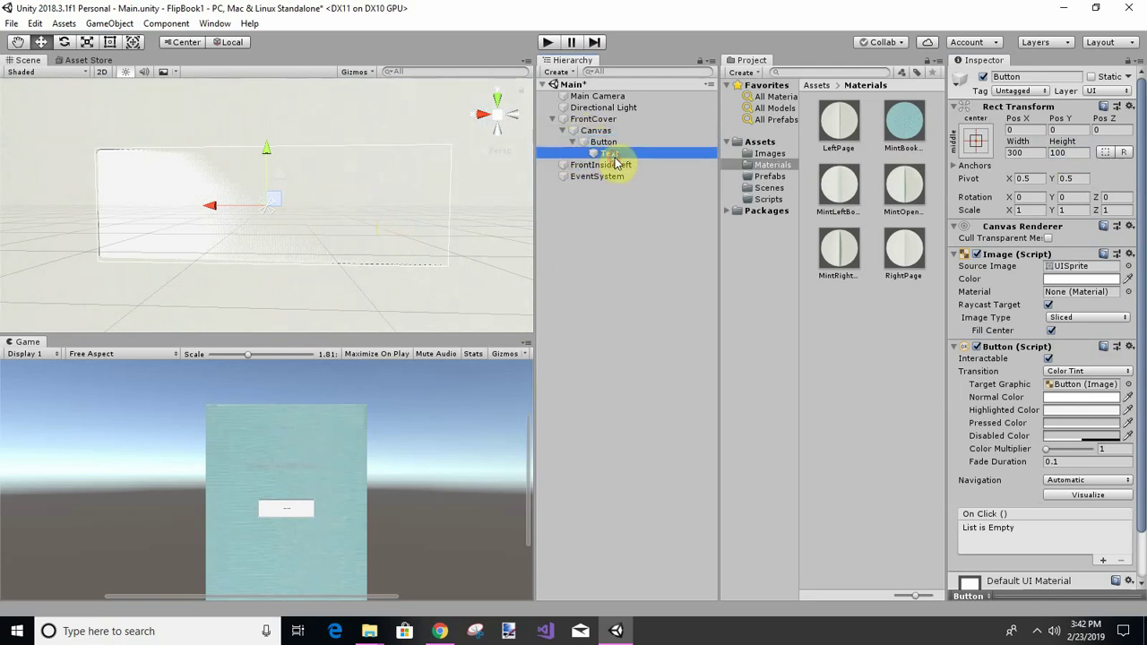
pyautogui.click(1000, 283)
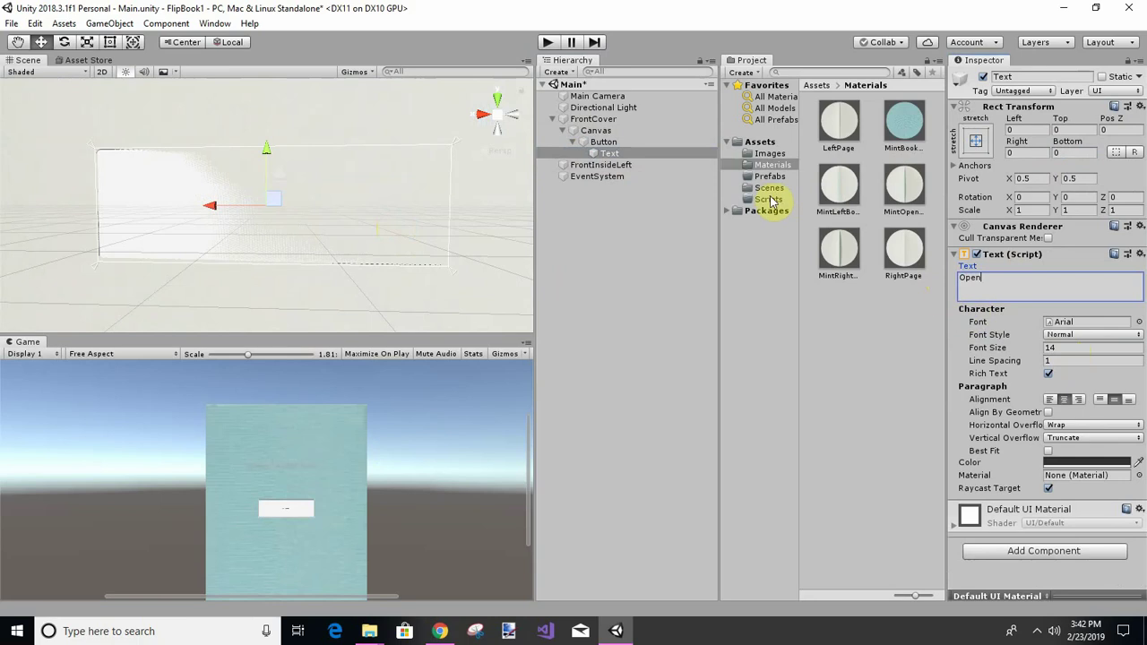
pyautogui.click(883, 364)
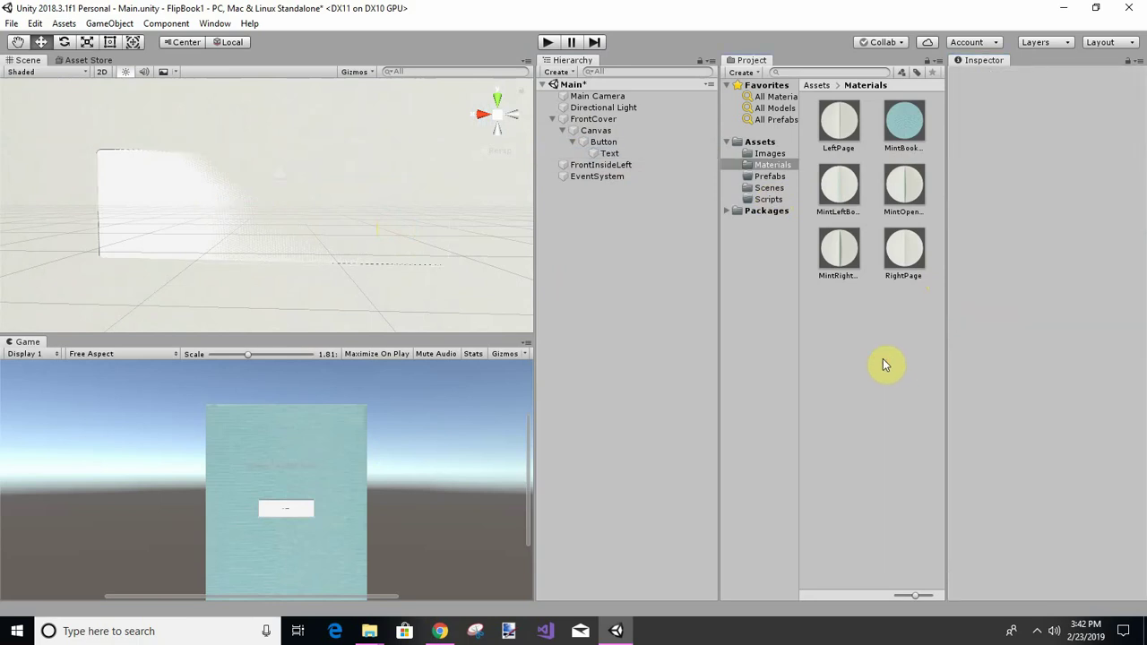
# Step: Save the Main scene with Ctrl+S and show the Assets folder contents
pyautogui.press('super+c')
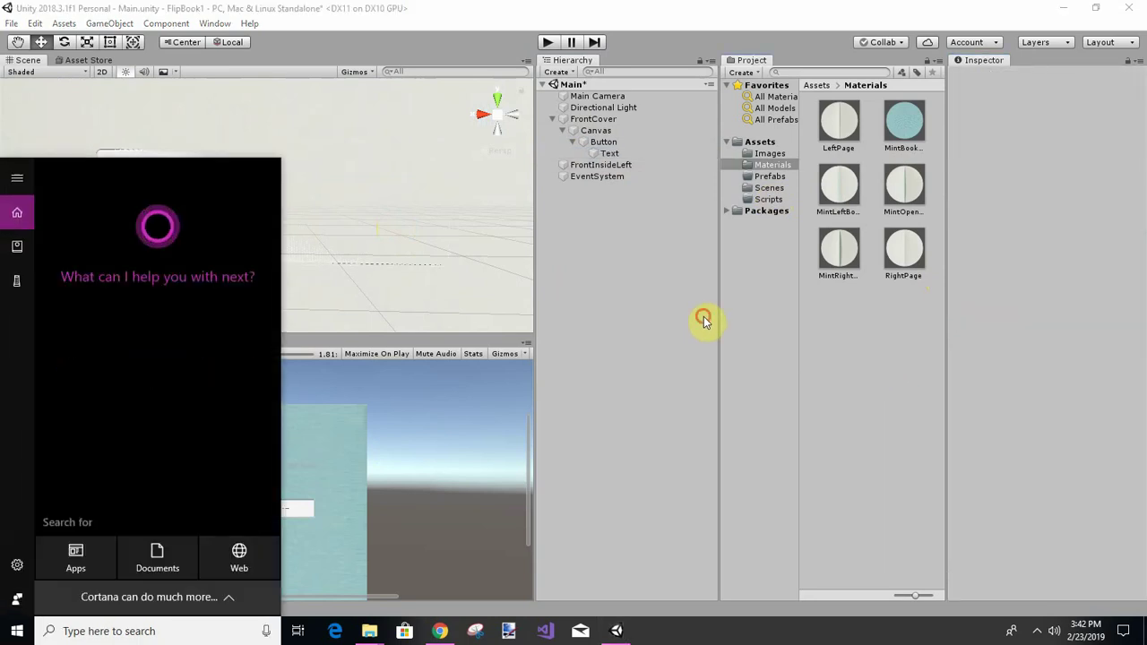
pyautogui.click(702, 319)
pyautogui.click(702, 314)
pyautogui.hotkey('ctrl', 's')
pyautogui.hotkey('ctrl', 'a')
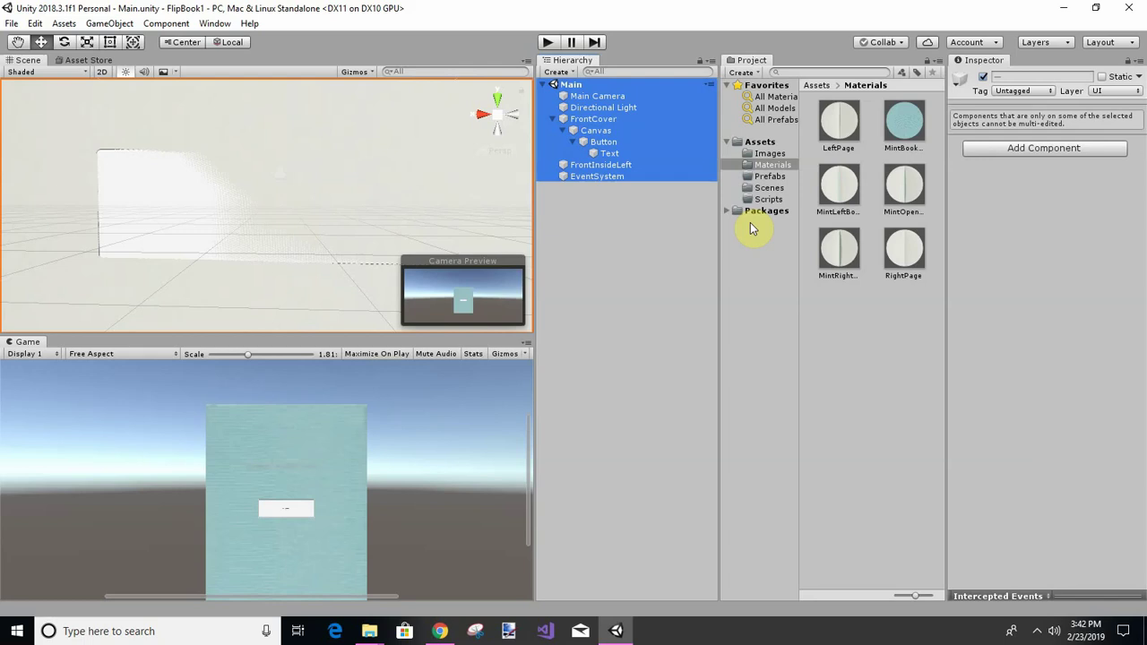
pyautogui.click(760, 142)
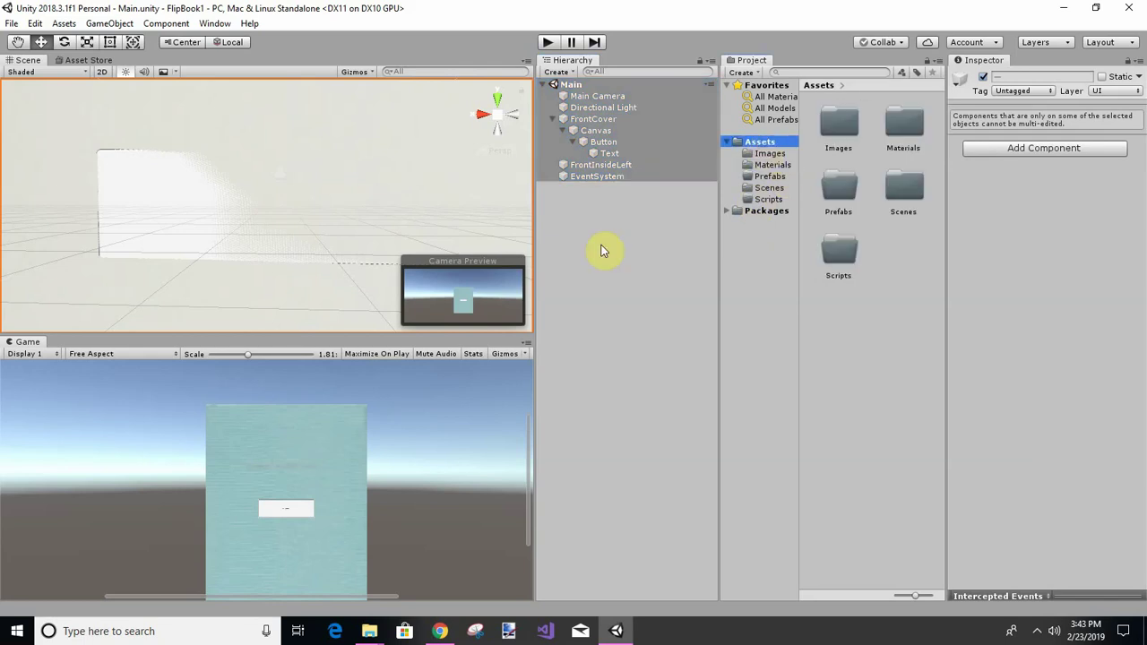
# Step: Create a new folder named Fonts in Assets
pyautogui.rightClick(848, 306)
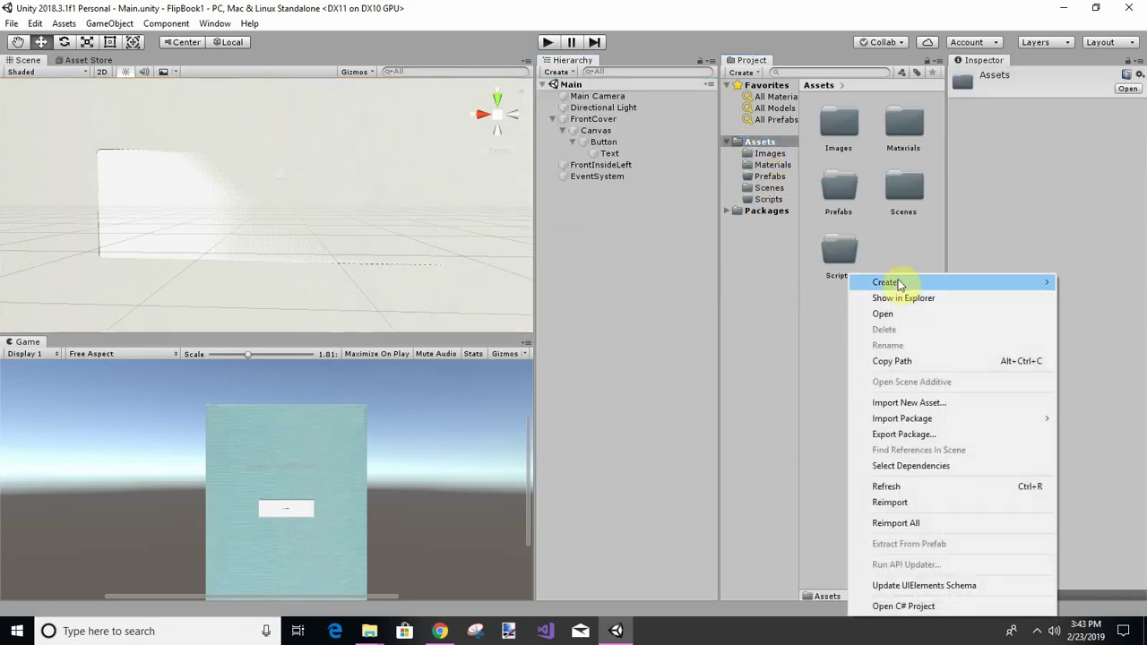
pyautogui.moveTo(897, 282)
pyautogui.click(737, 107)
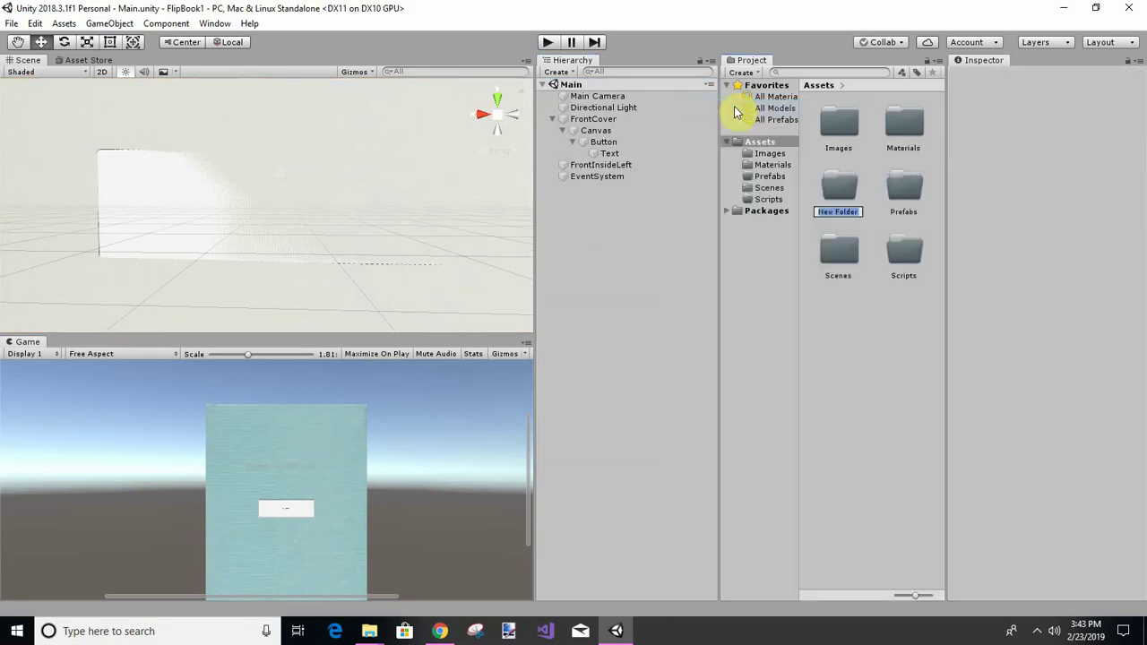
pyautogui.write('Fonts')
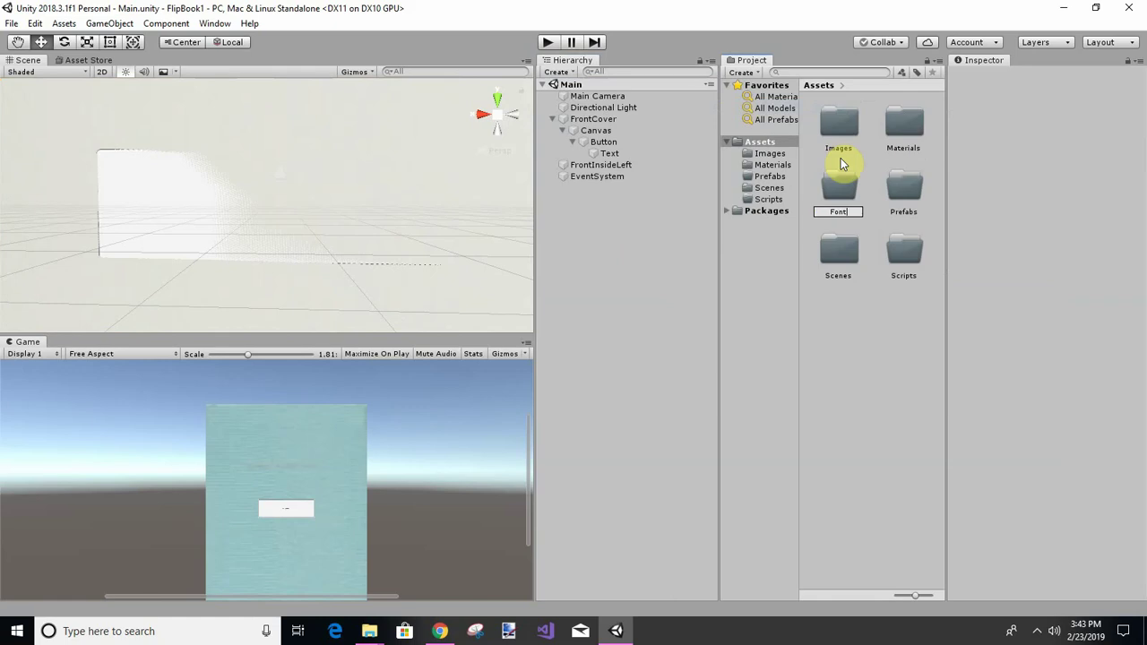
pyautogui.press('Return')
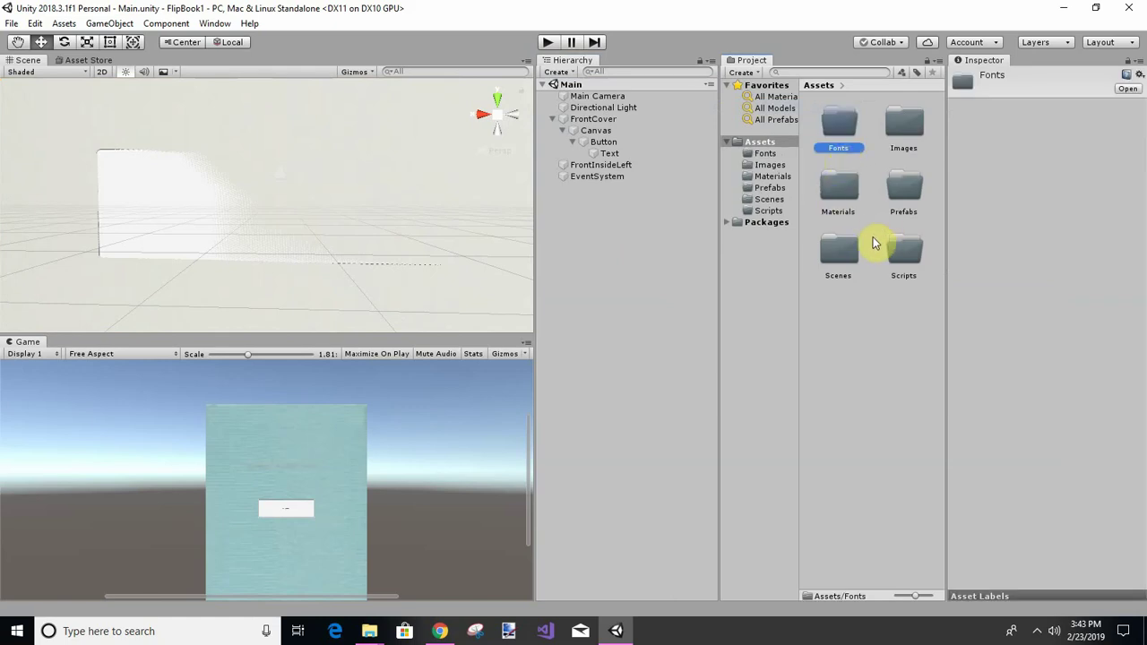
# Step: Create a second new folder named Sounds in Assets
pyautogui.rightClick(827, 318)
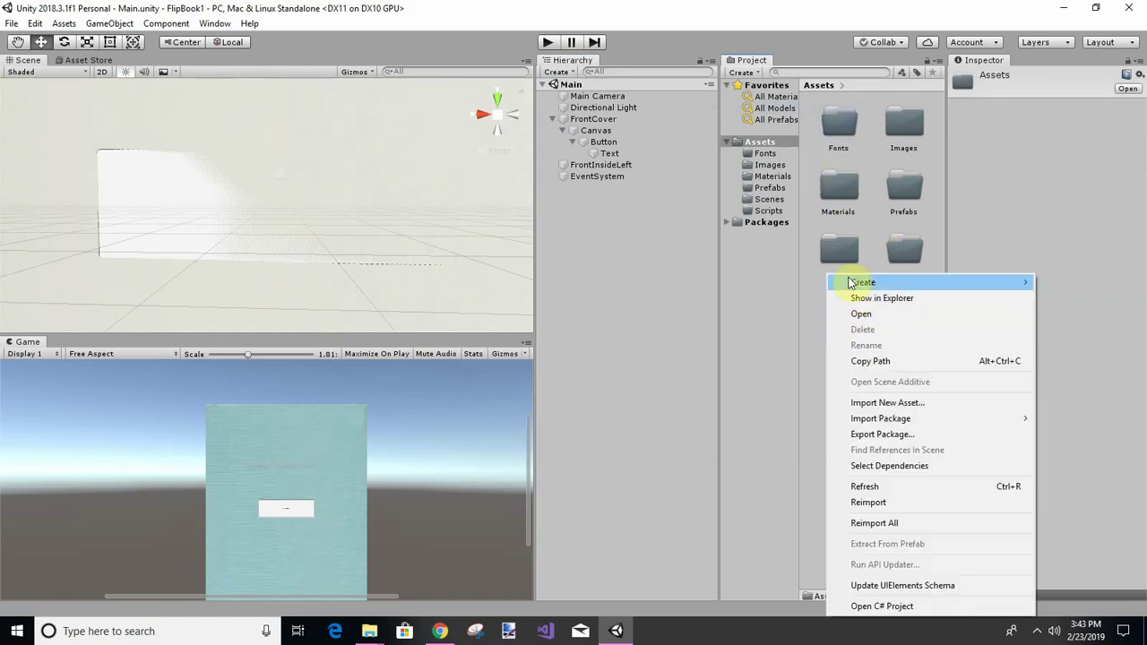
pyautogui.moveTo(850, 283)
pyautogui.click(688, 108)
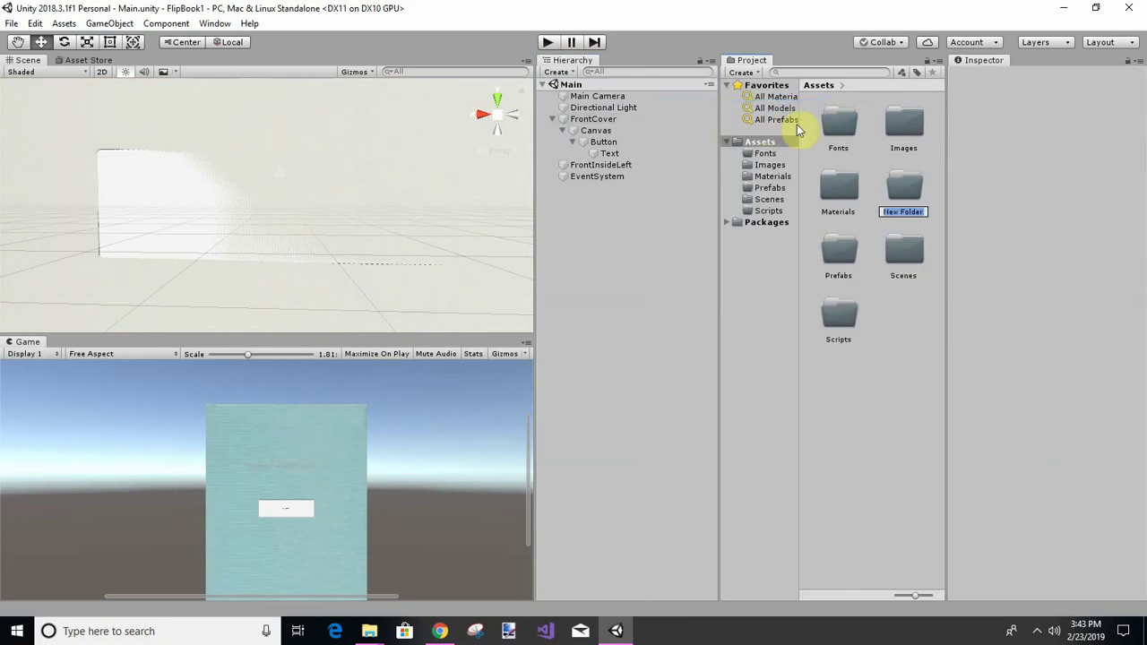
pyautogui.press('Return')
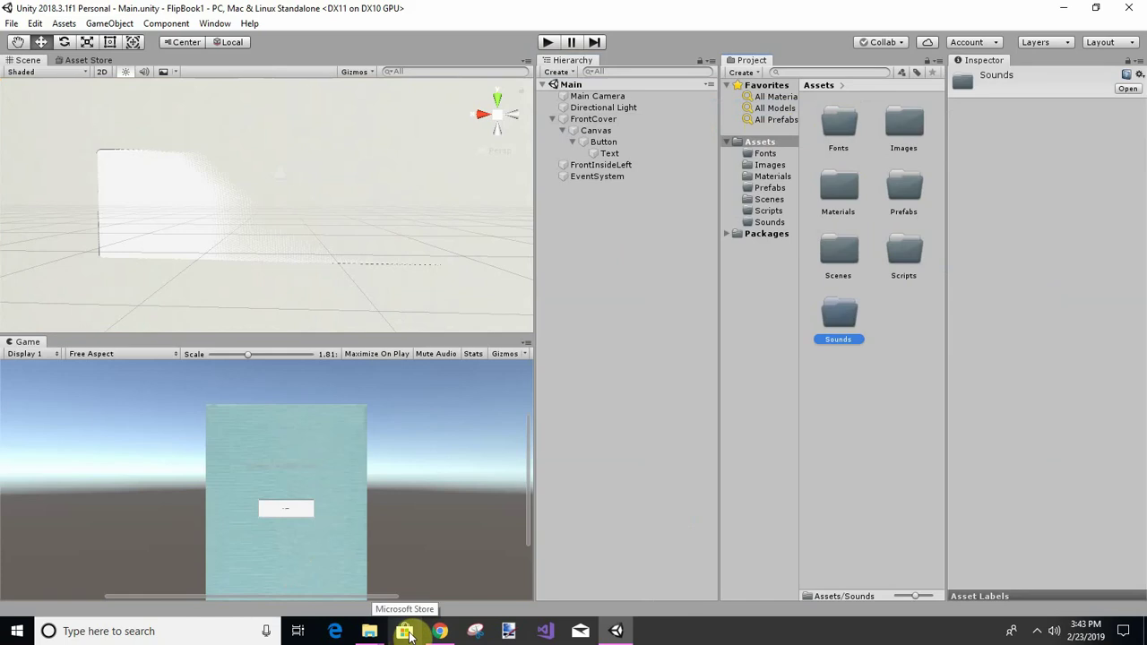
pyautogui.click(16, 633)
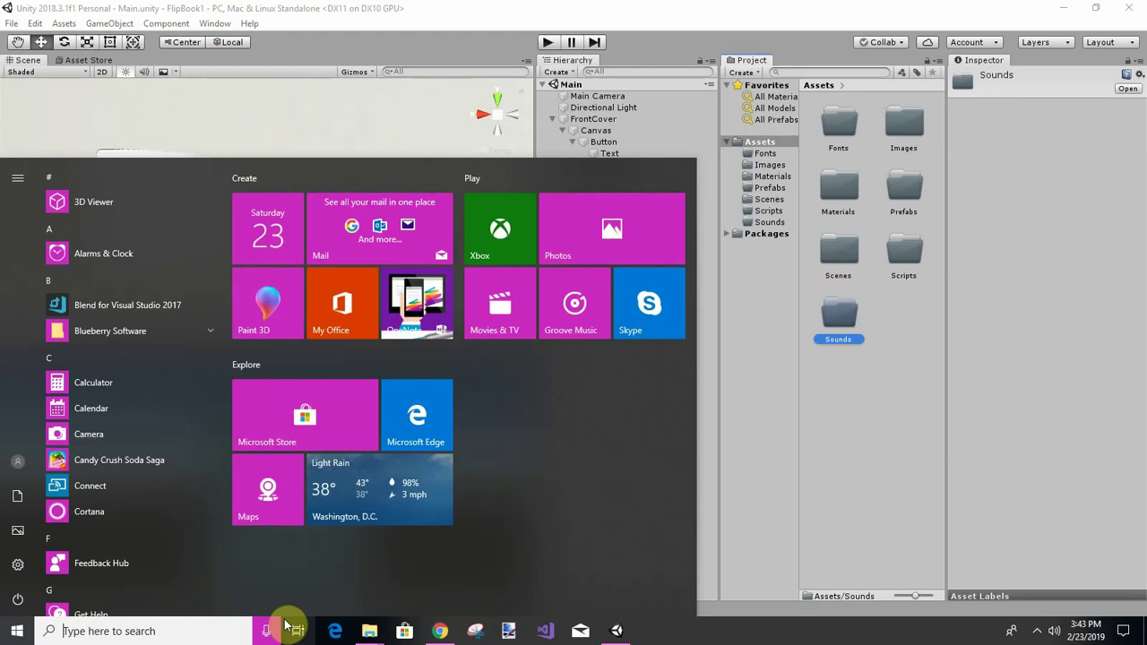
# Step: Search the Explorer window for *fant to find the fantasy font archives
pyautogui.moveTo(372, 635)
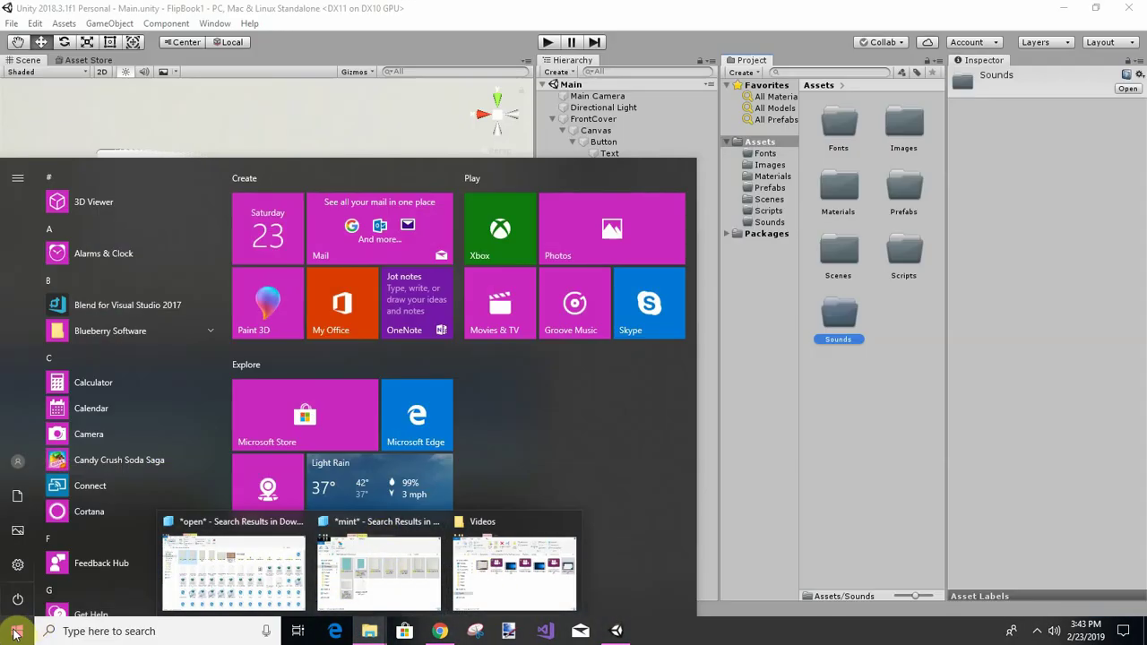
pyautogui.click(16, 632)
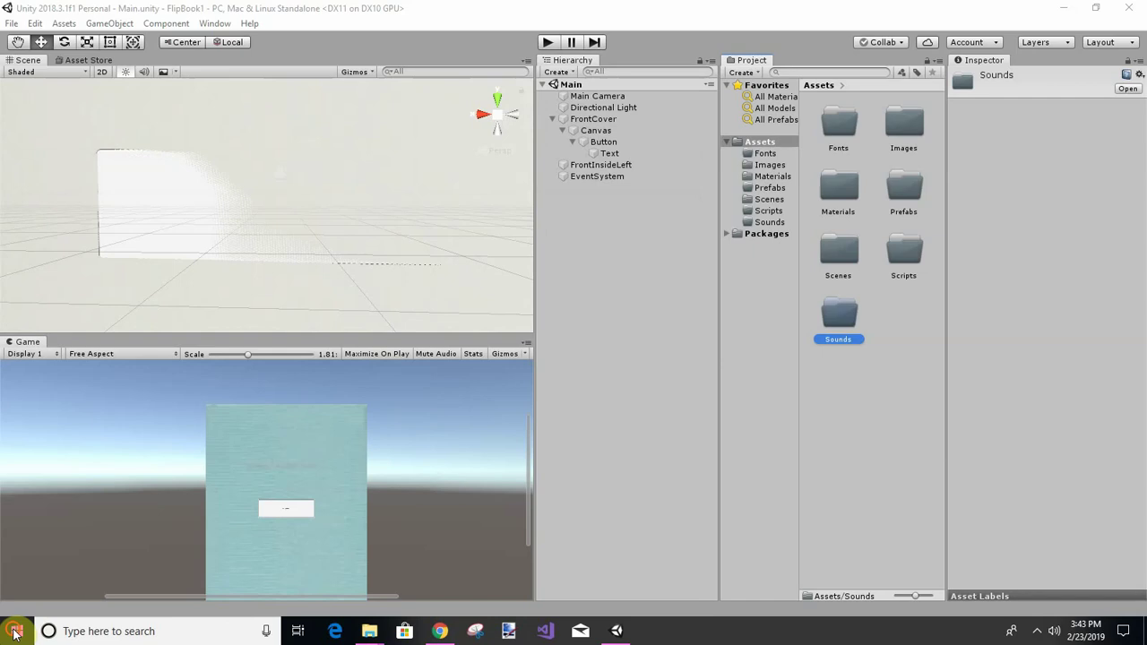
pyautogui.click(15, 632)
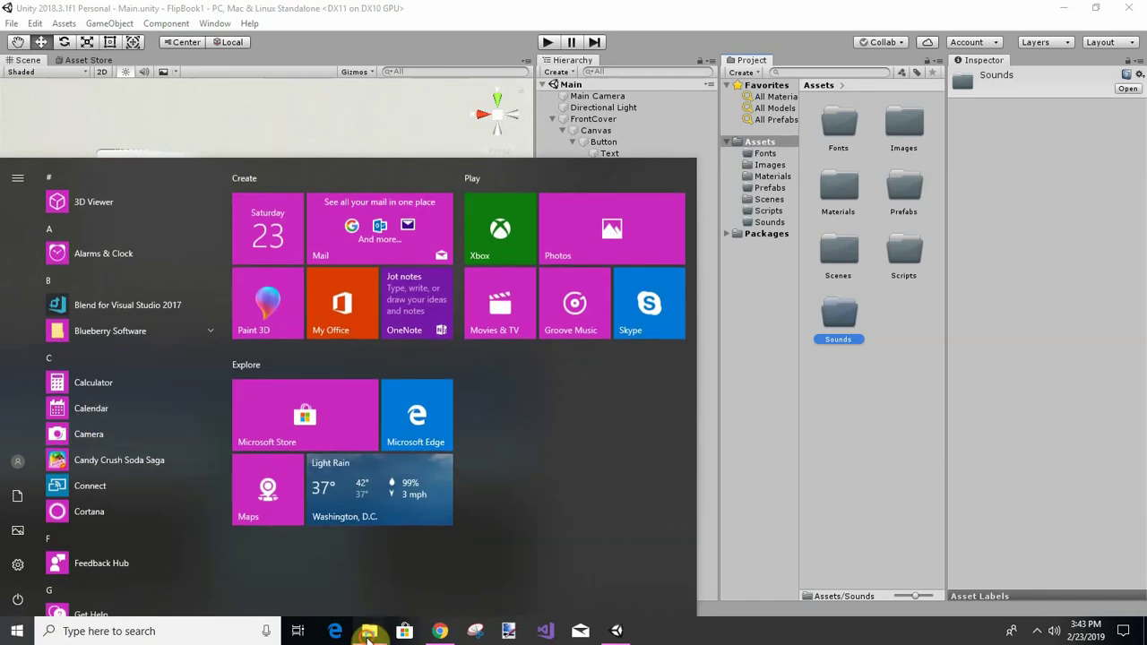
pyautogui.moveTo(369, 635)
pyautogui.click(269, 583)
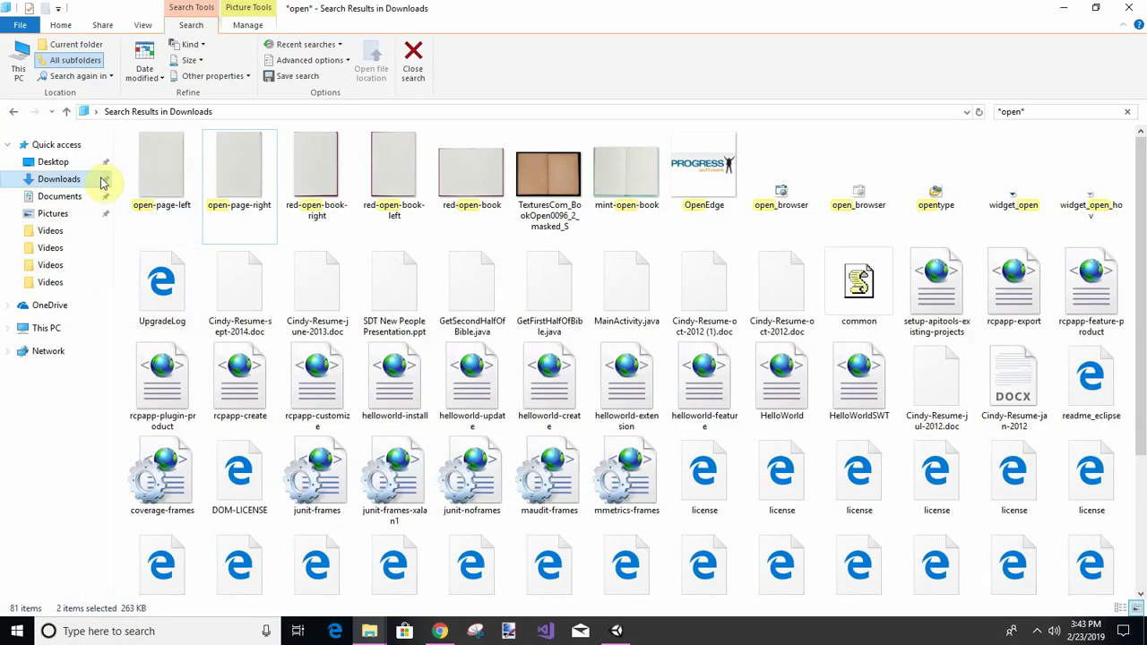
pyautogui.click(1044, 108)
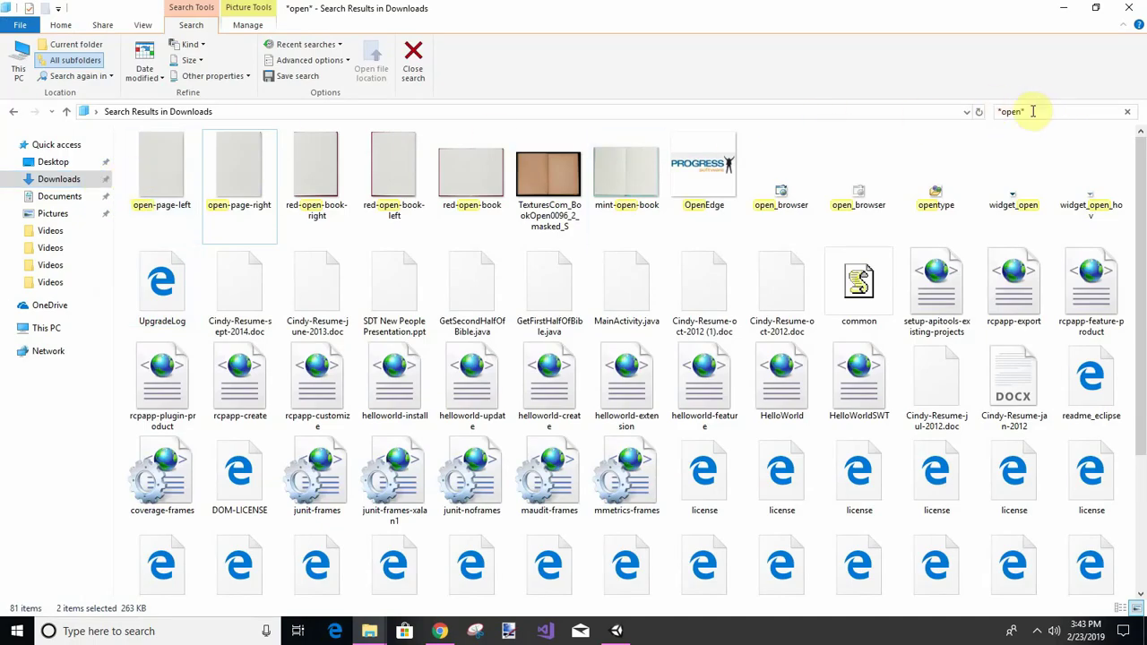
pyautogui.click(1056, 113)
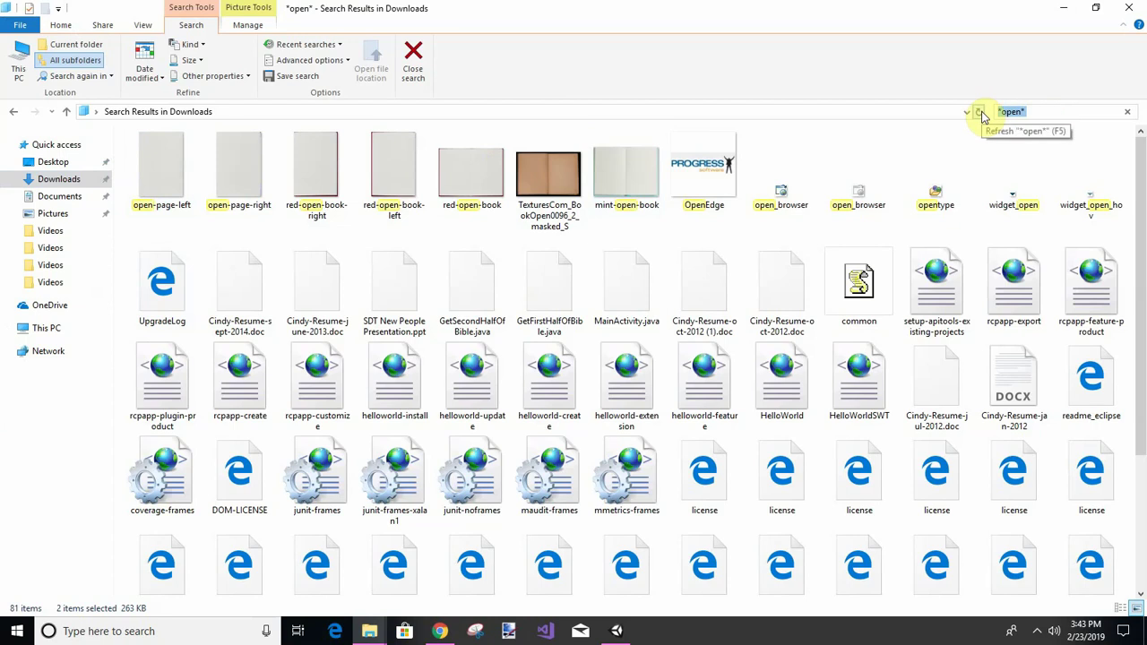
pyautogui.write('*fant')
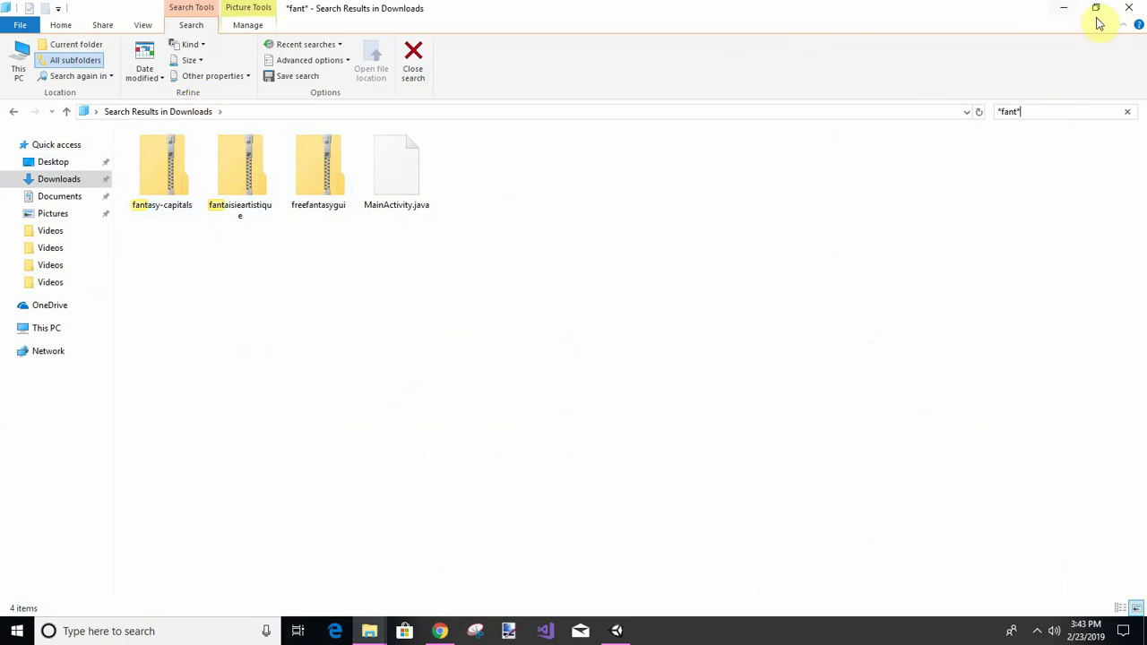
# Step: Bring the Explorer window with the fant results back and go to the Documents folder
pyautogui.click(1062, 11)
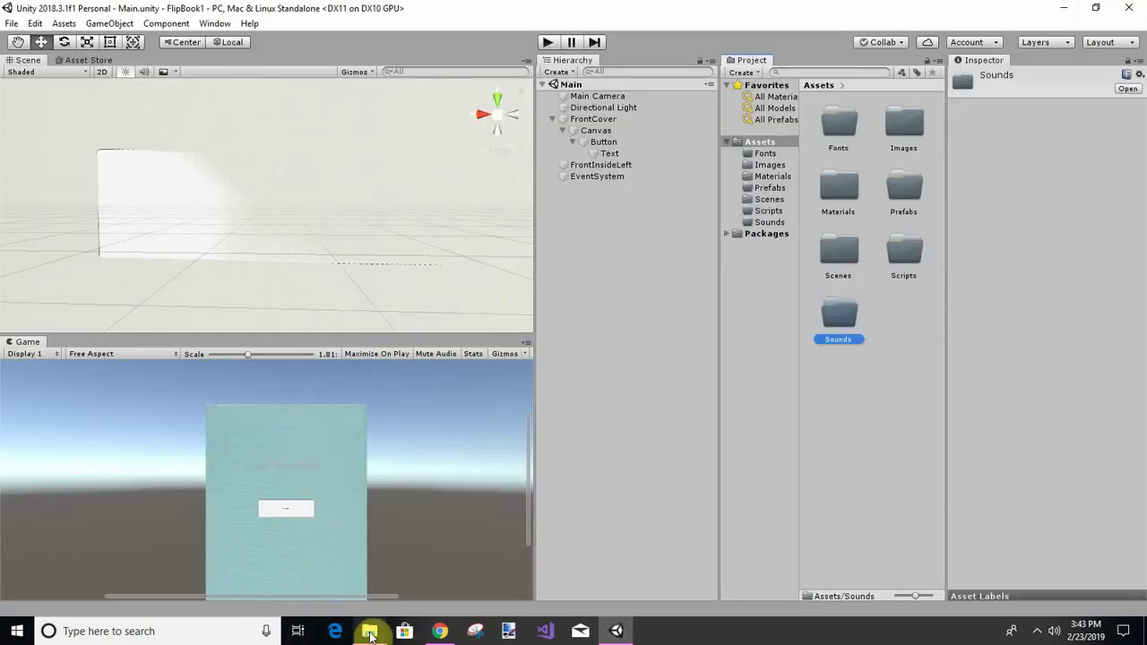
pyautogui.moveTo(369, 629)
pyautogui.moveTo(375, 545)
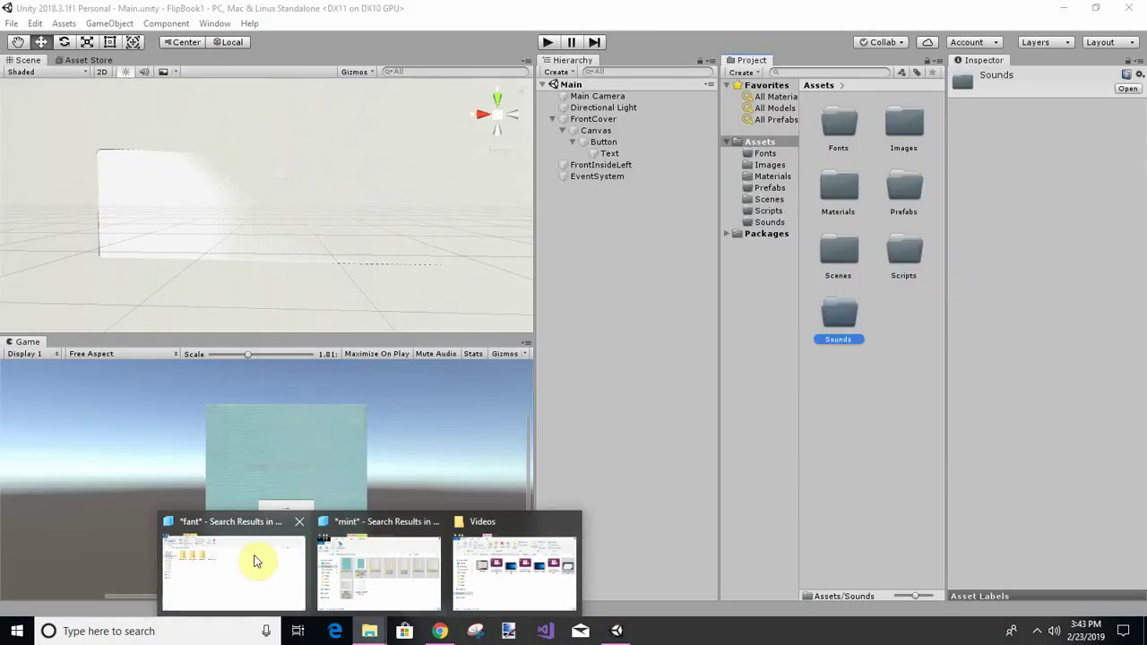
pyautogui.click(256, 559)
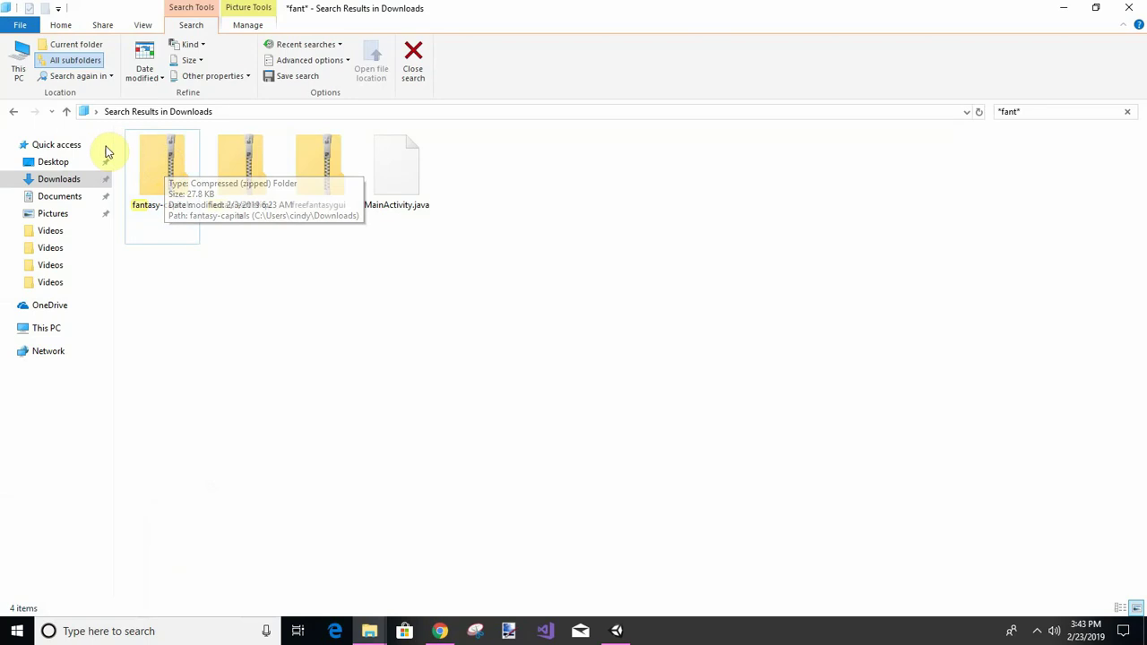
pyautogui.click(59, 199)
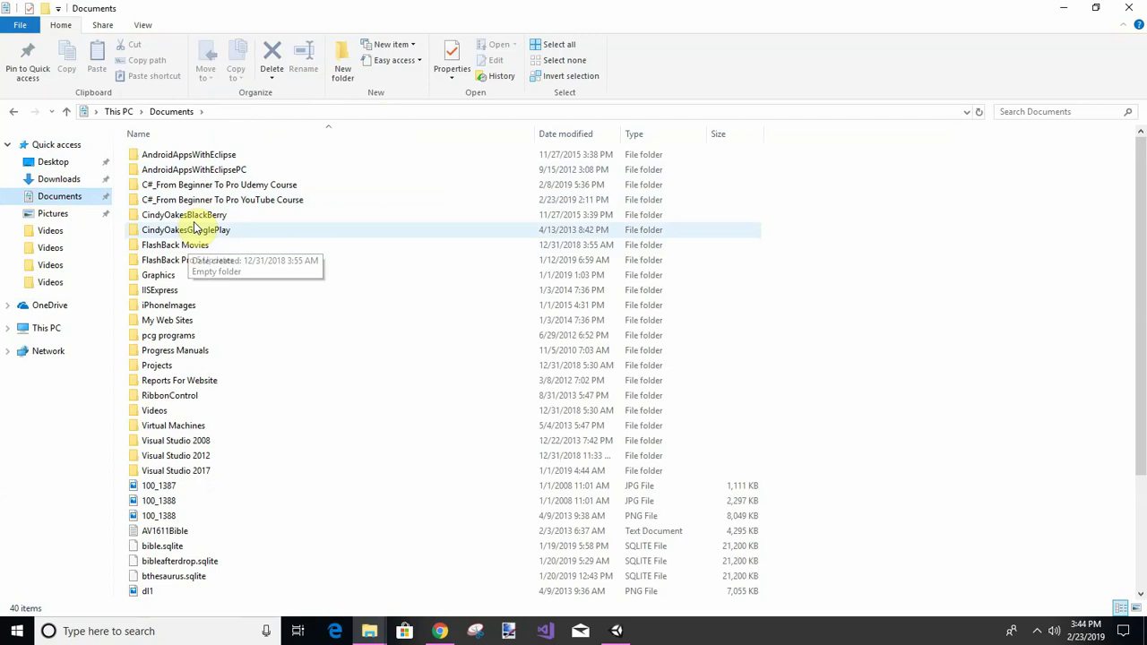
# Step: Browse to C#_From Beginner To Pro Udemy Course > FlipBook > Fonts > fantaisieartistique
pyautogui.click(226, 186)
pyautogui.doubleClick(226, 185)
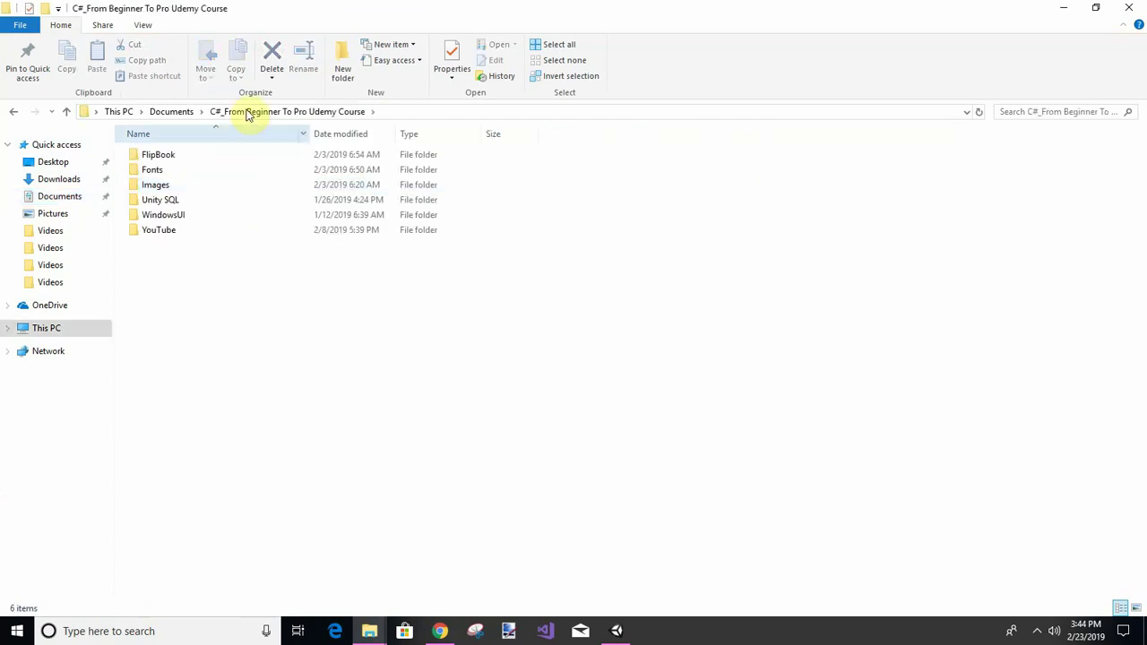
pyautogui.doubleClick(158, 154)
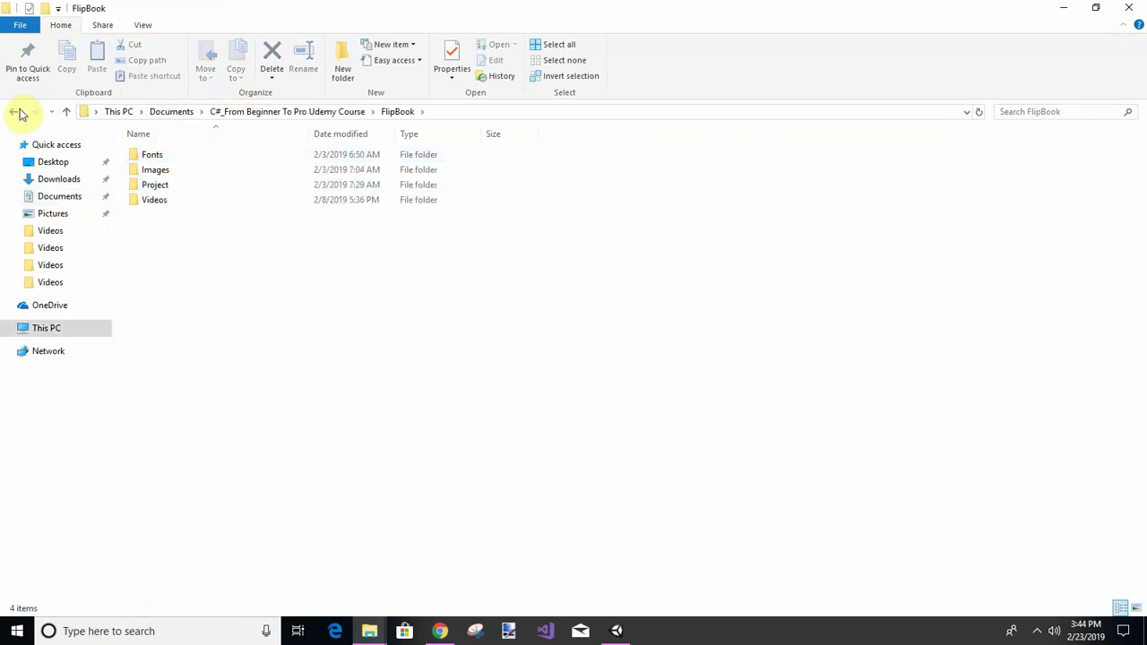
pyautogui.doubleClick(147, 156)
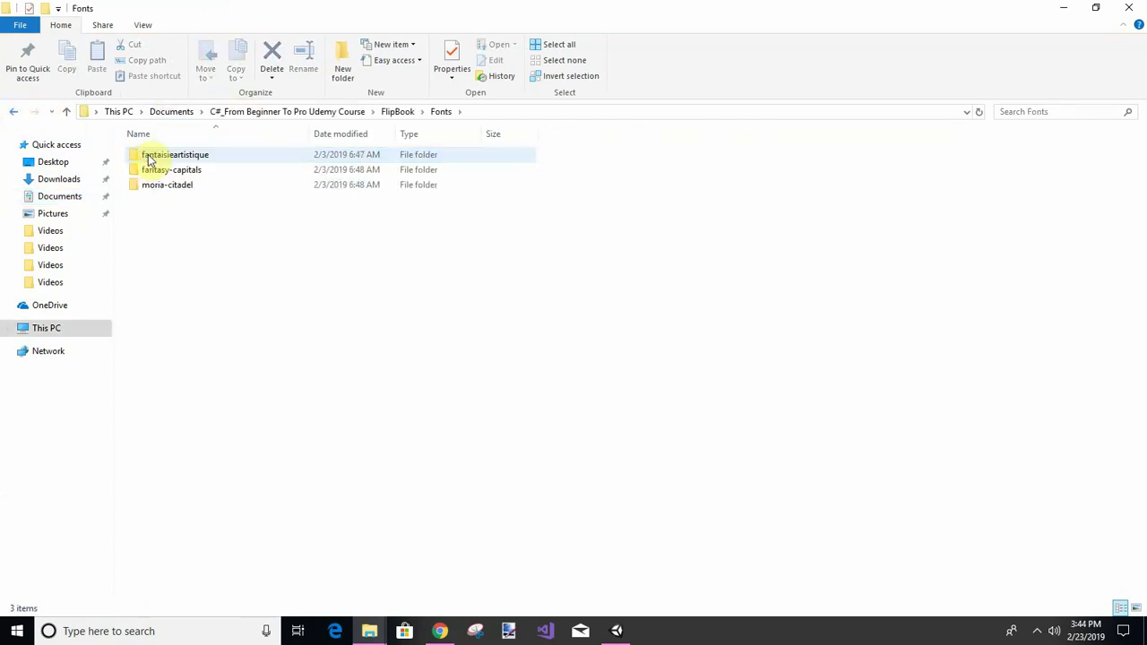
pyautogui.click(149, 157)
pyautogui.doubleClick(150, 158)
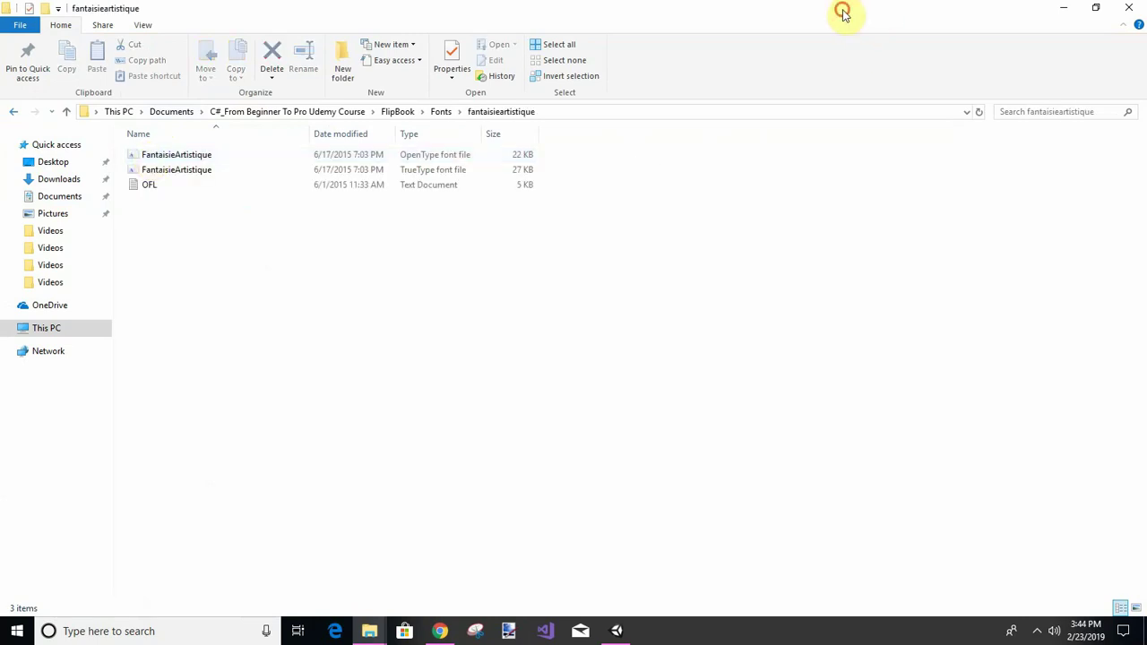
# Step: Drag FantaisieArtistique.otf into the Unity project's Fonts folder
pyautogui.moveTo(842, 13); pyautogui.dragTo(390, 165)
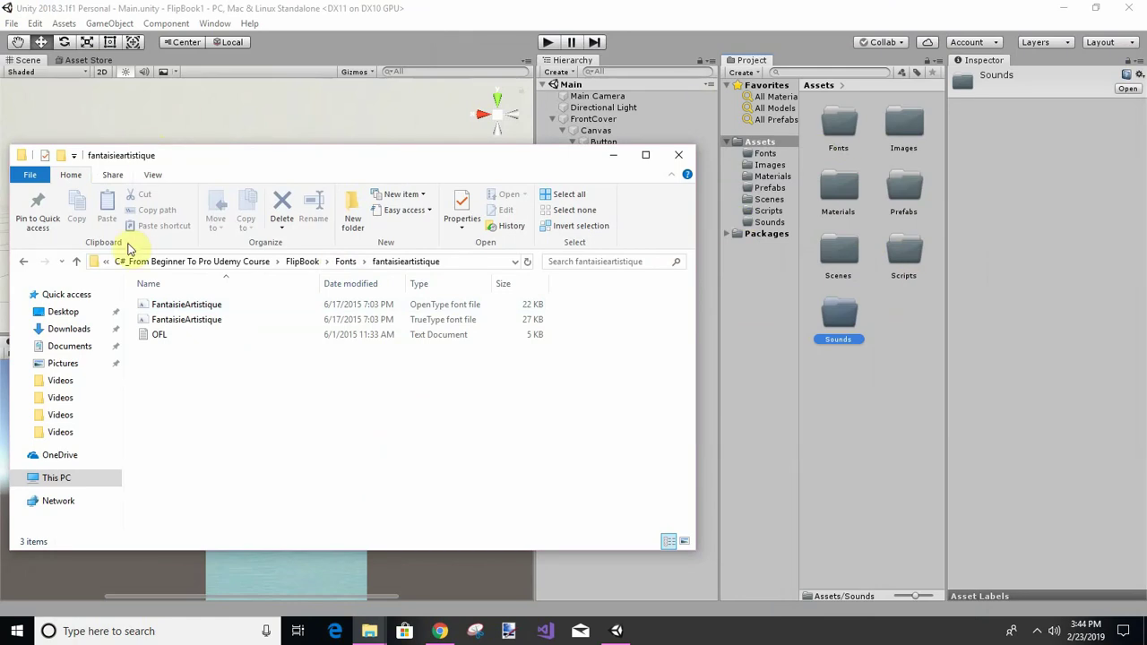
pyautogui.moveTo(197, 308); pyautogui.dragTo(837, 114)
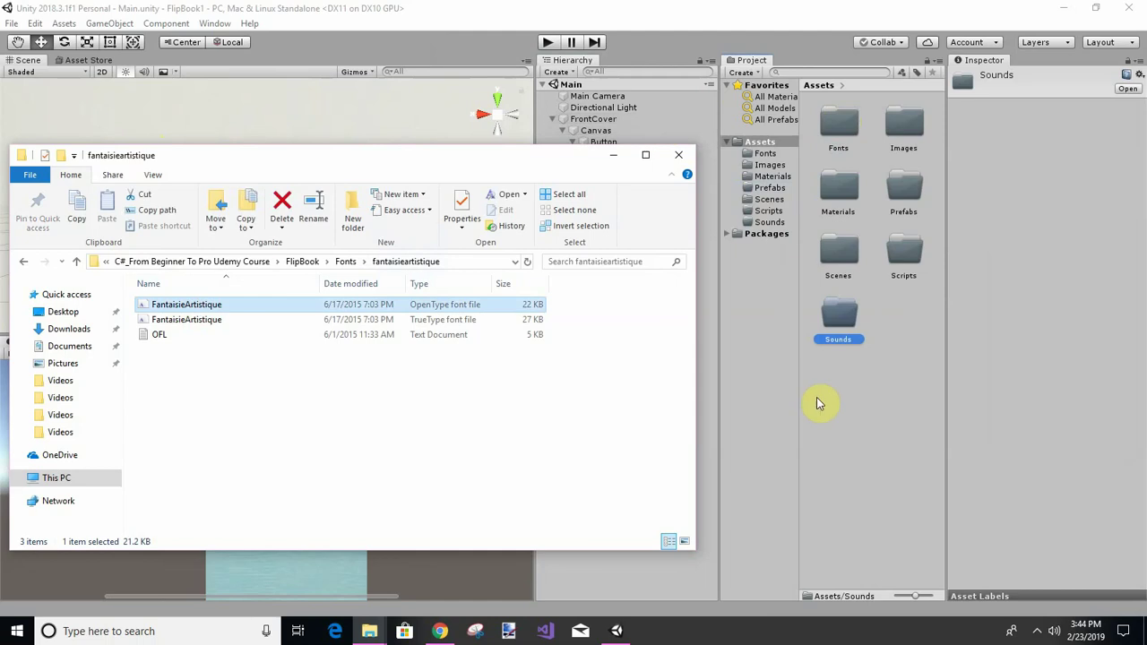
pyautogui.click(852, 421)
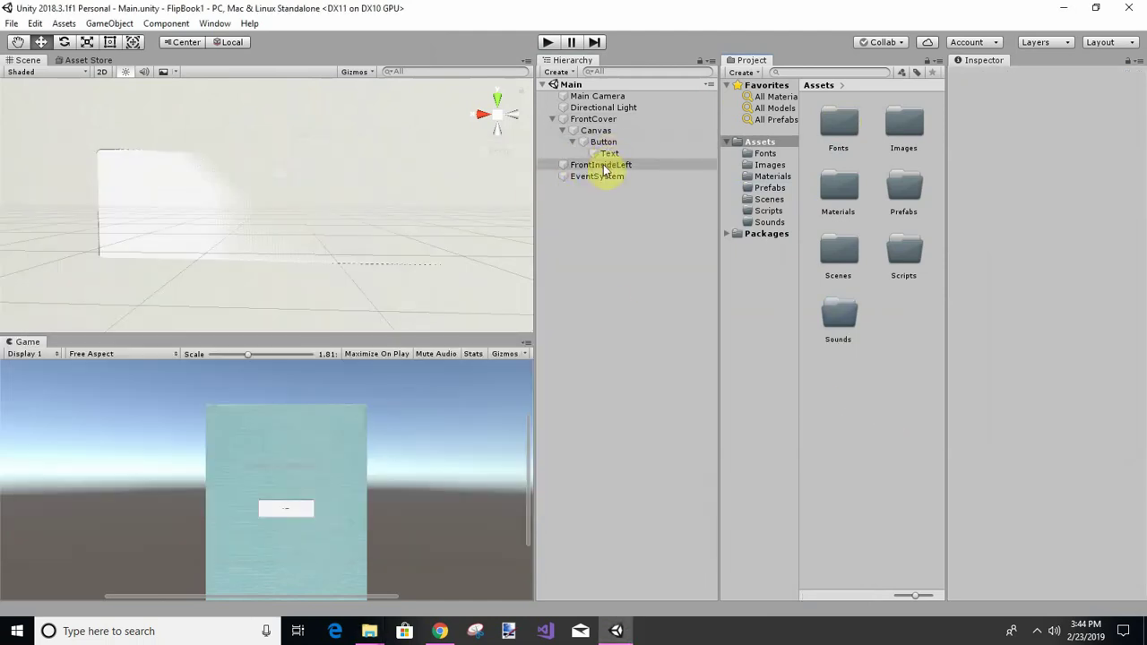
# Step: Set the button Text's font to FantaisieArtistique with Bold font style
pyautogui.click(609, 155)
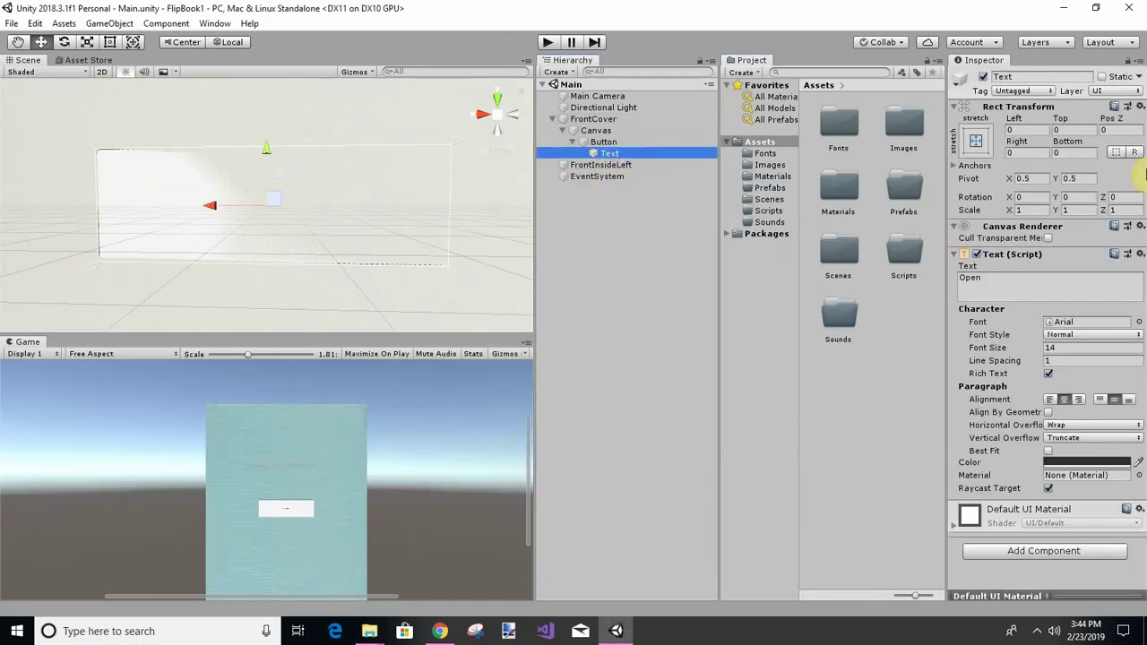
pyautogui.click(1140, 322)
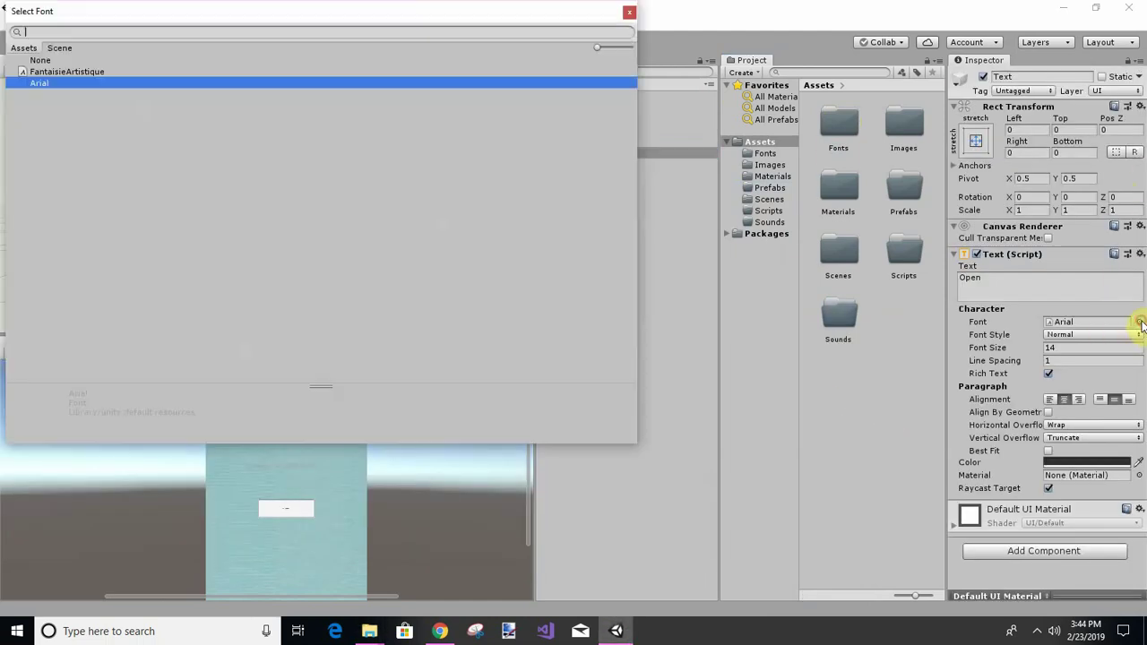
pyautogui.click(87, 72)
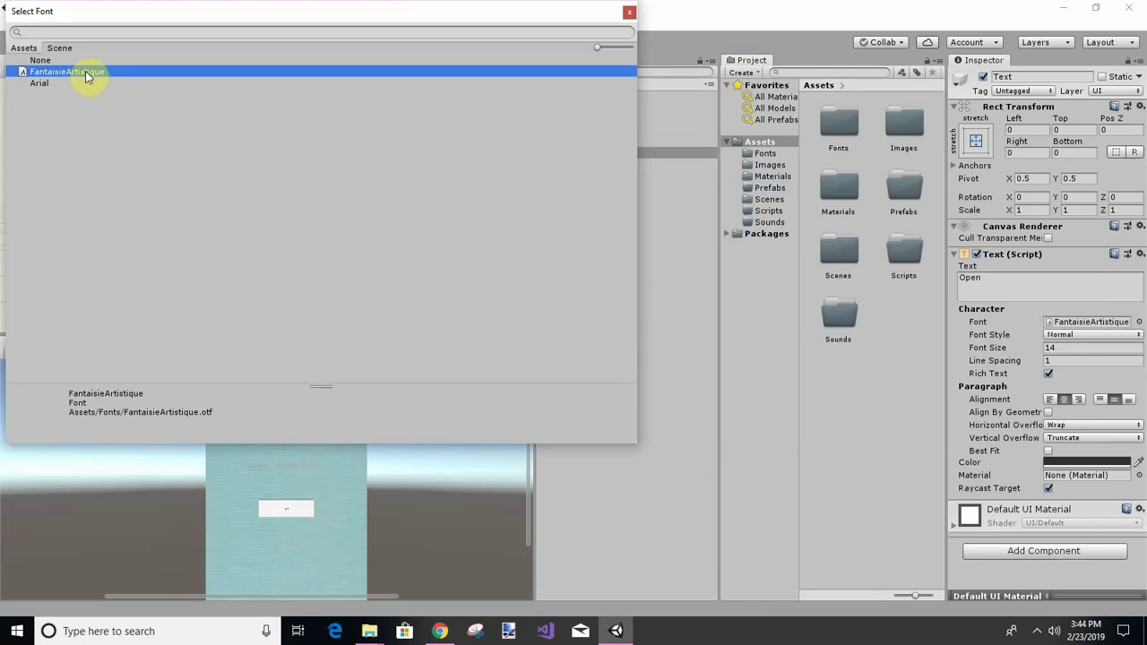
pyautogui.click(631, 11)
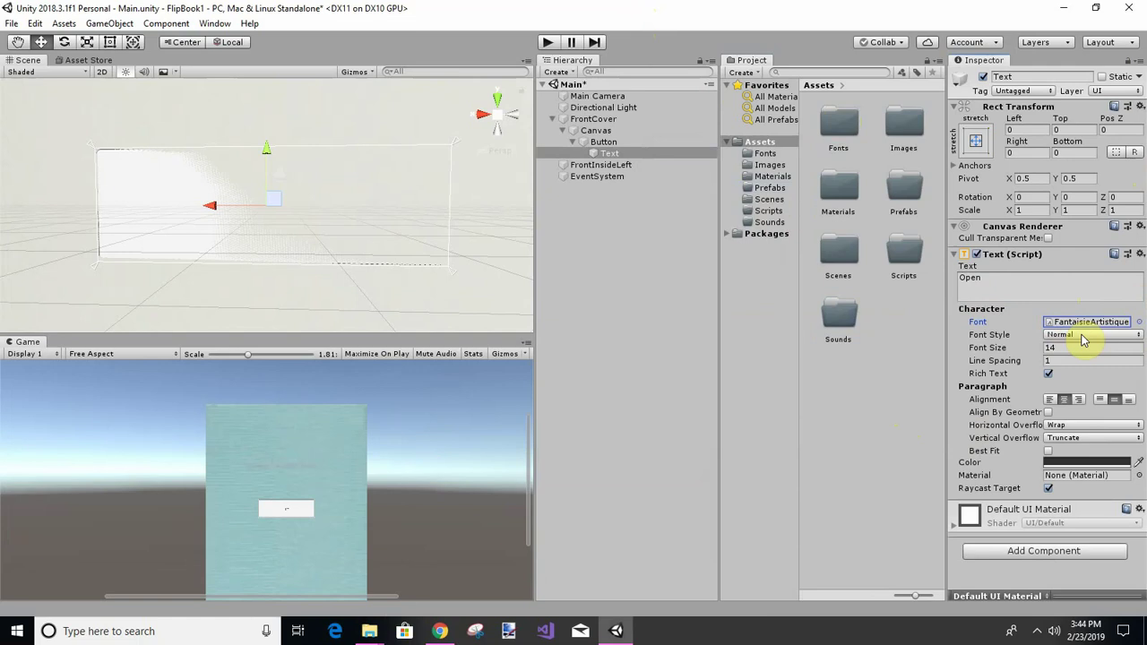
pyautogui.click(1141, 337)
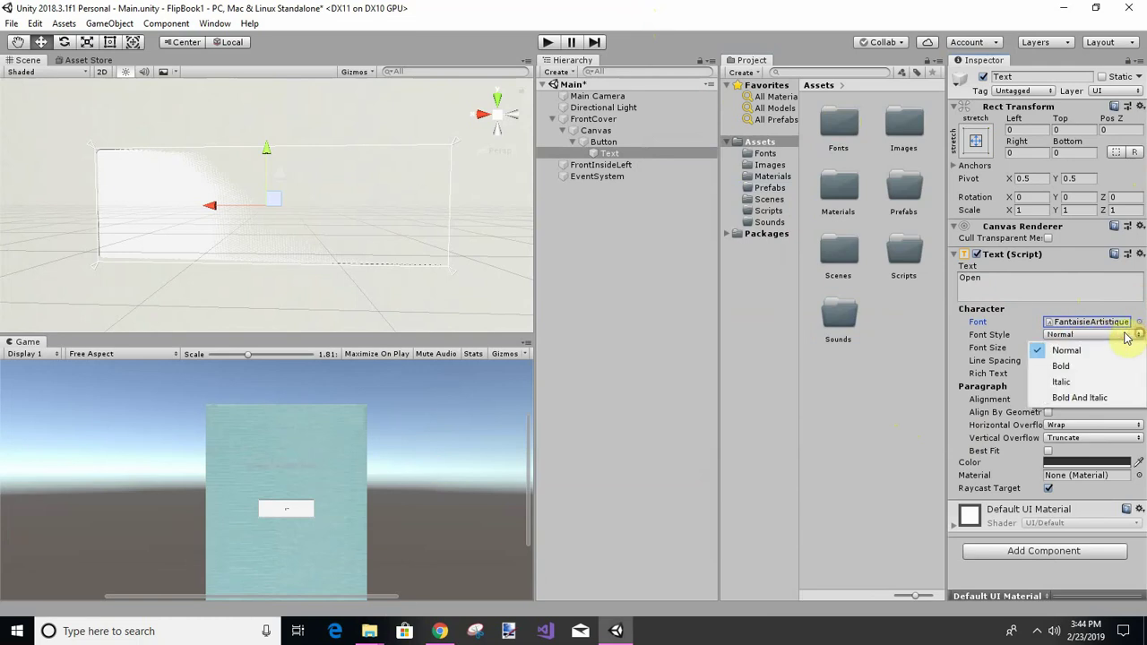
pyautogui.click(1062, 364)
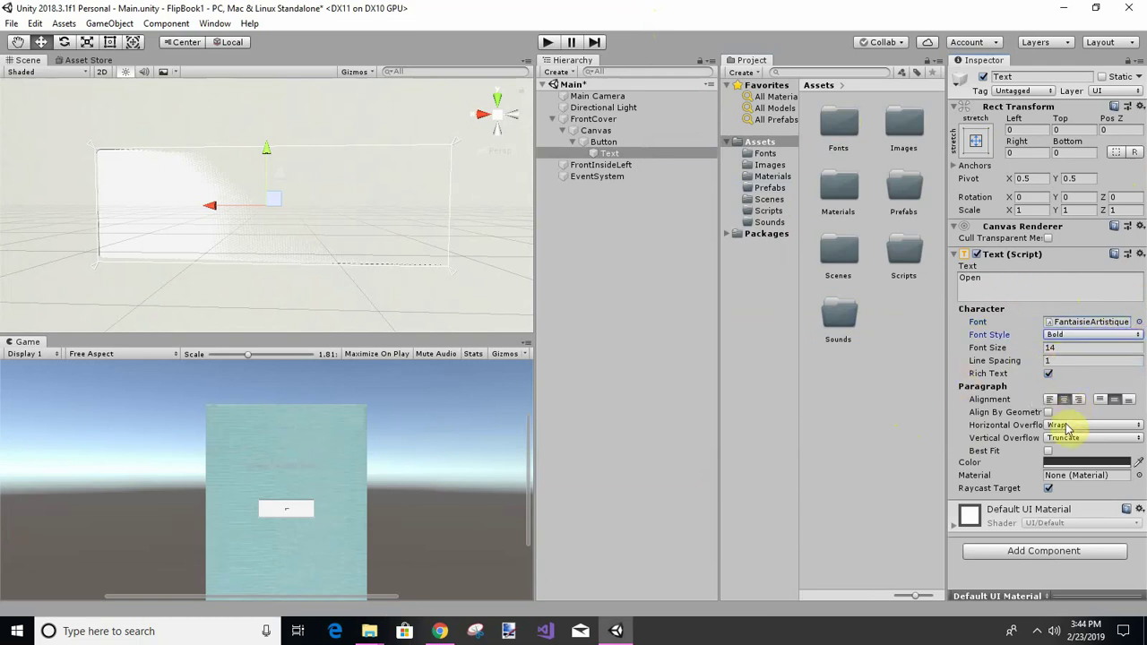
# Step: Set both Horizontal and Vertical Overflow of the label to Overflow
pyautogui.click(1141, 427)
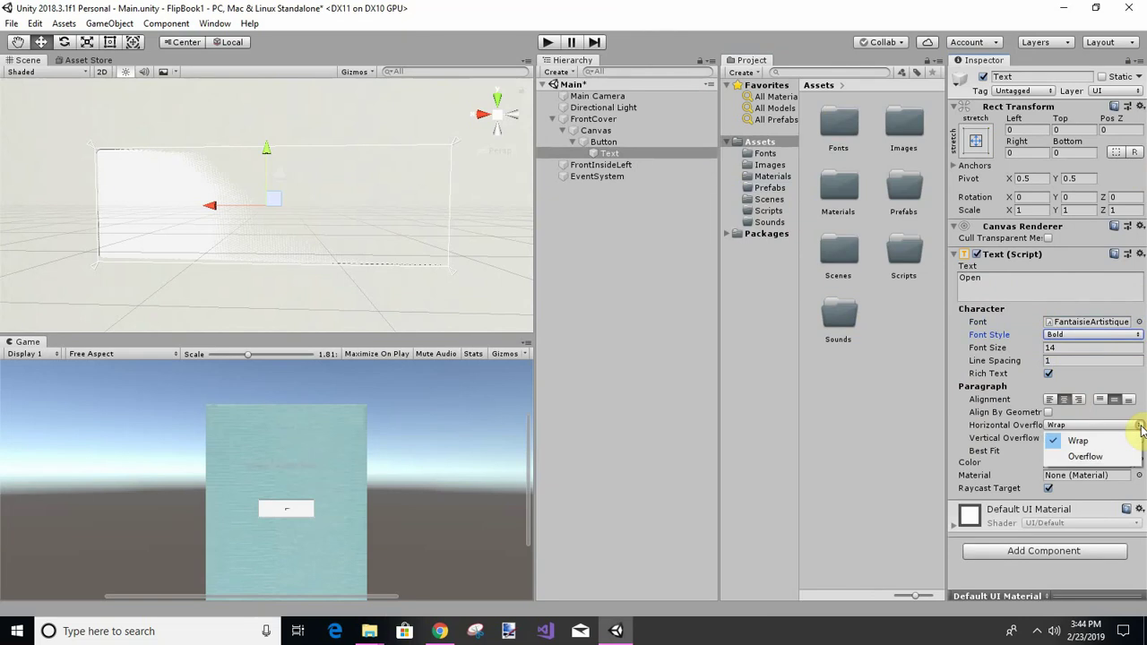
pyautogui.click(1080, 440)
pyautogui.click(1141, 427)
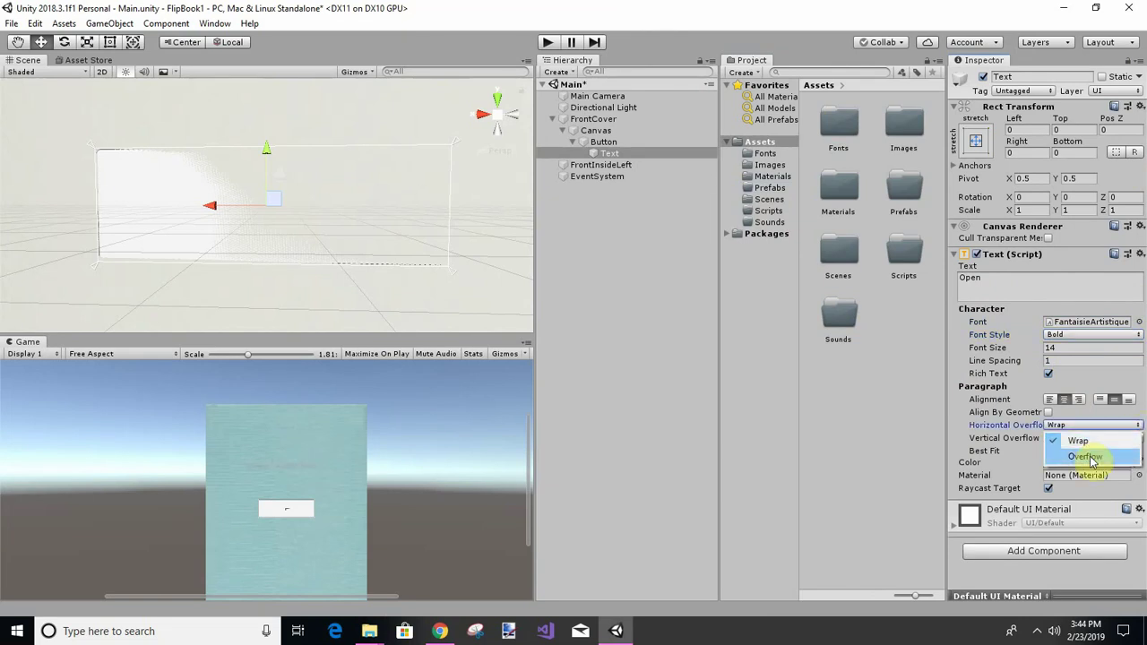
pyautogui.click(1131, 453)
pyautogui.click(1140, 439)
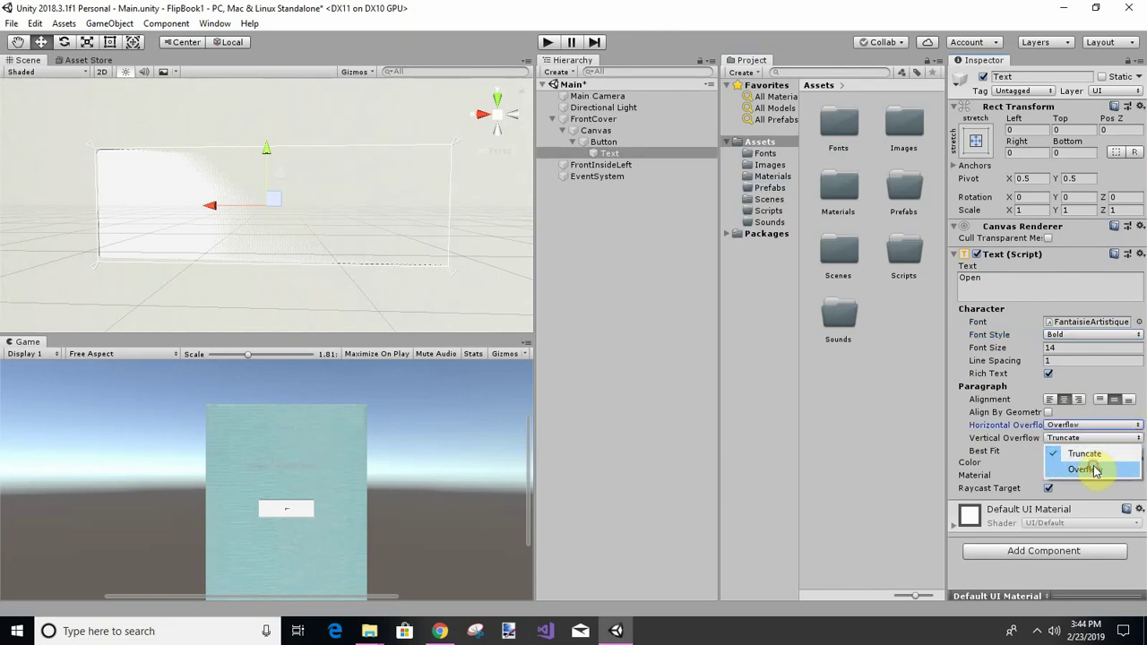
pyautogui.click(1095, 471)
pyautogui.click(610, 153)
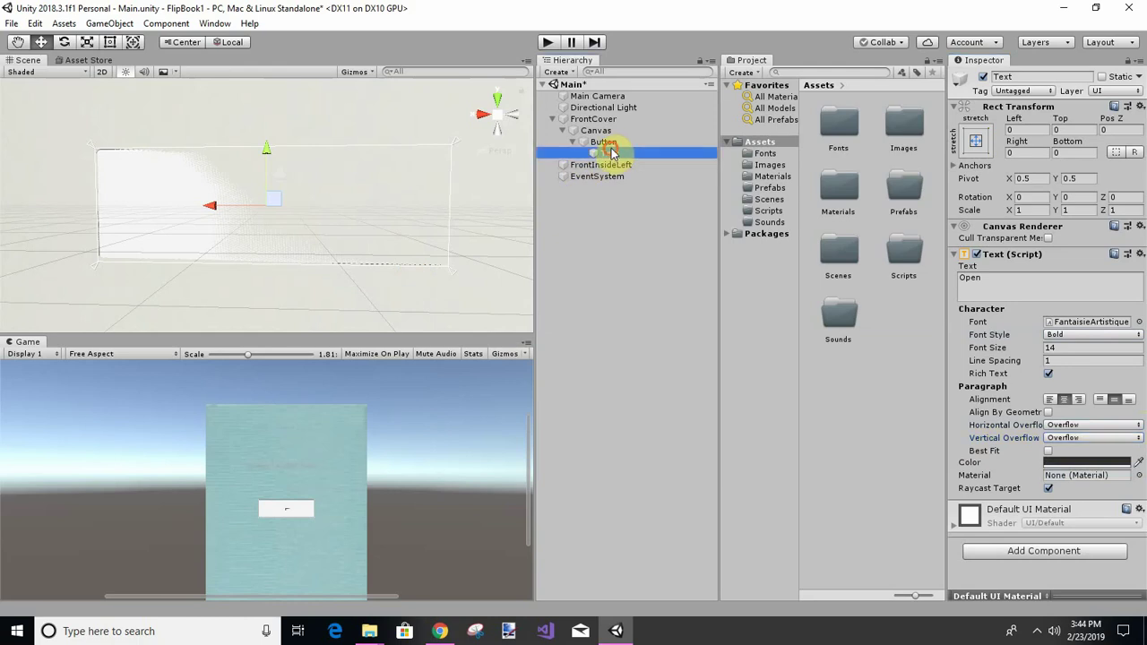
# Step: Frame the Text object and set the Game view scale to about 1.37
pyautogui.doubleClick(610, 153)
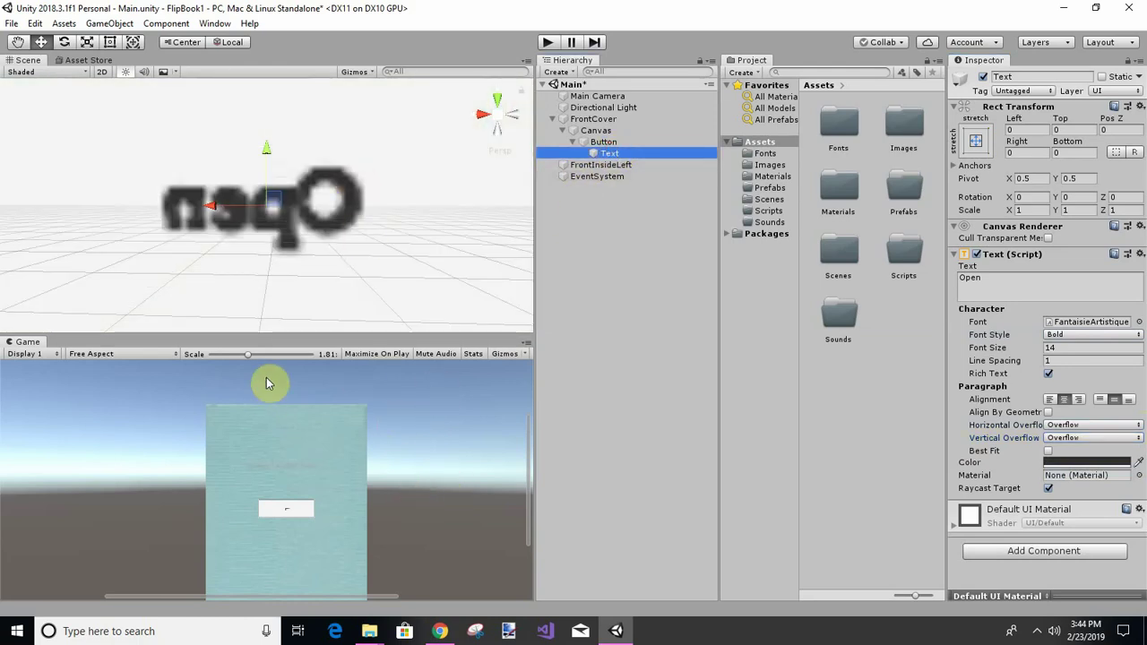
pyautogui.moveTo(266, 356); pyautogui.dragTo(272, 355)
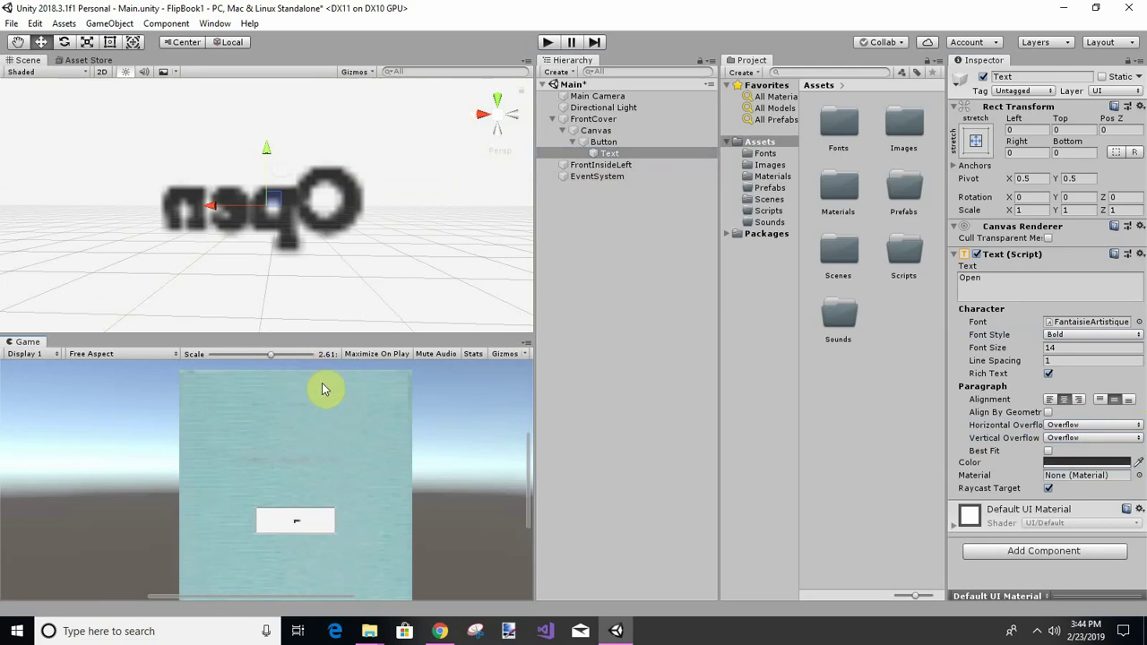
pyautogui.scroll(4, 379, 512)
pyautogui.scroll(1, 281, 458)
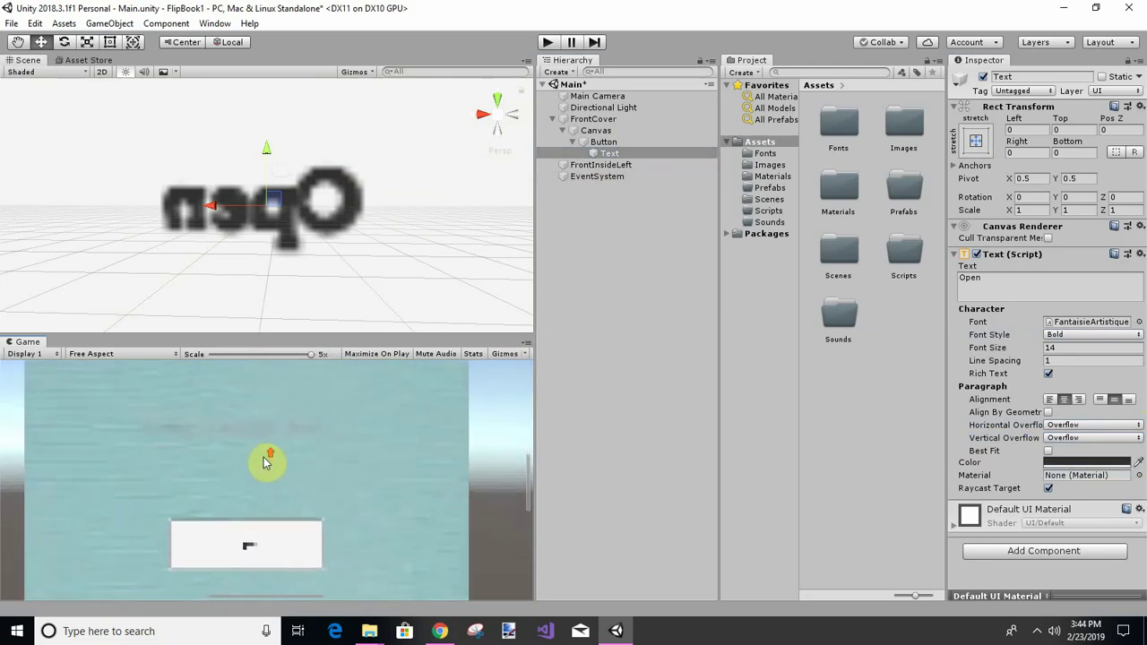
pyautogui.scroll(-10, 269, 459)
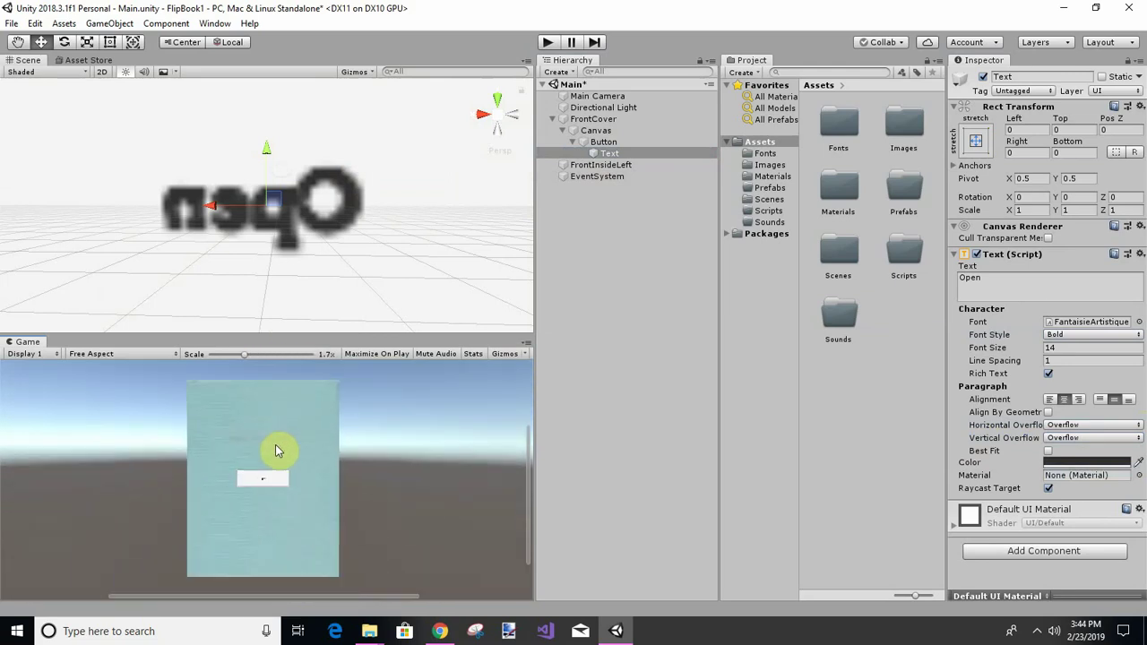
pyautogui.scroll(-2, 283, 458)
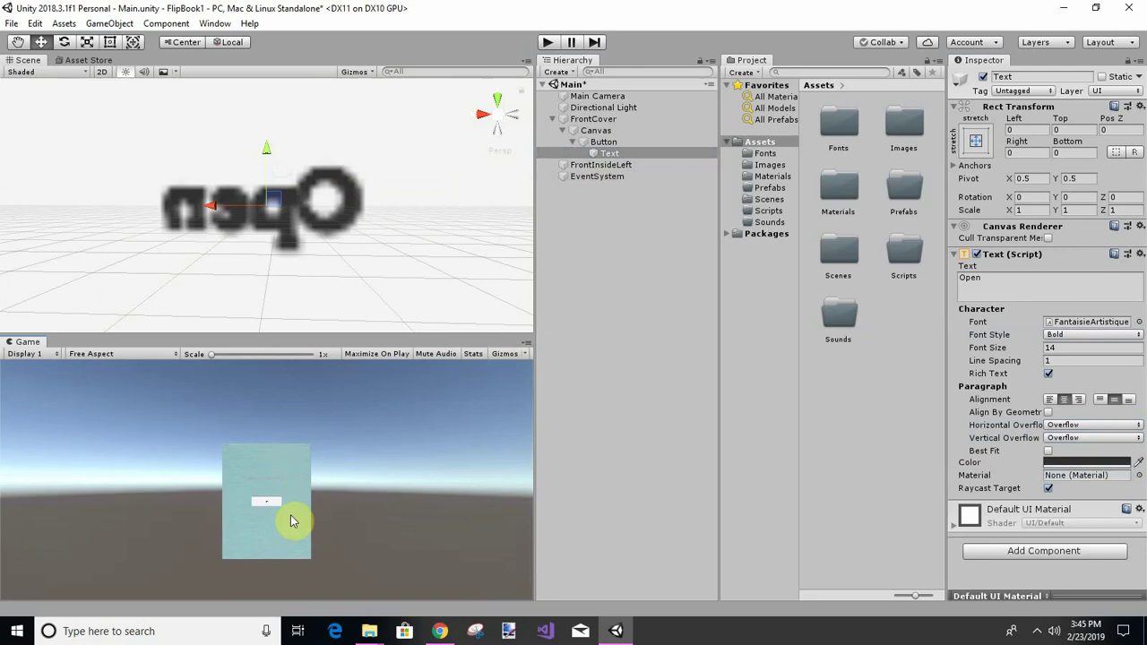
pyautogui.click(232, 357)
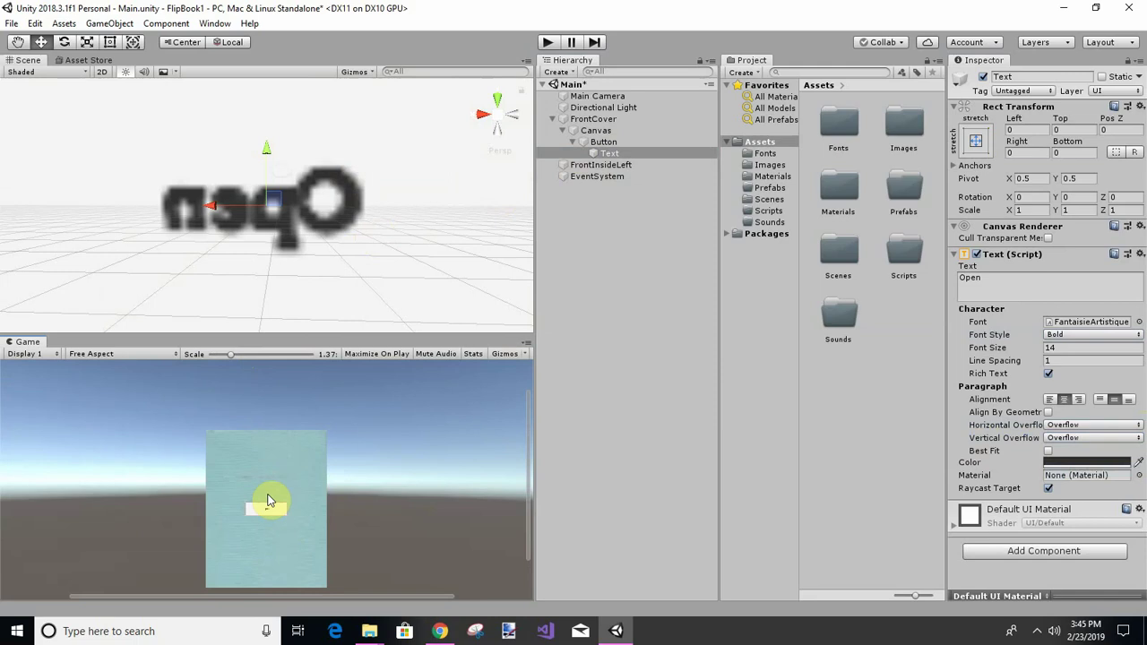
# Step: Change the Open label's Font Size from 14 to 108
pyautogui.click(1040, 346)
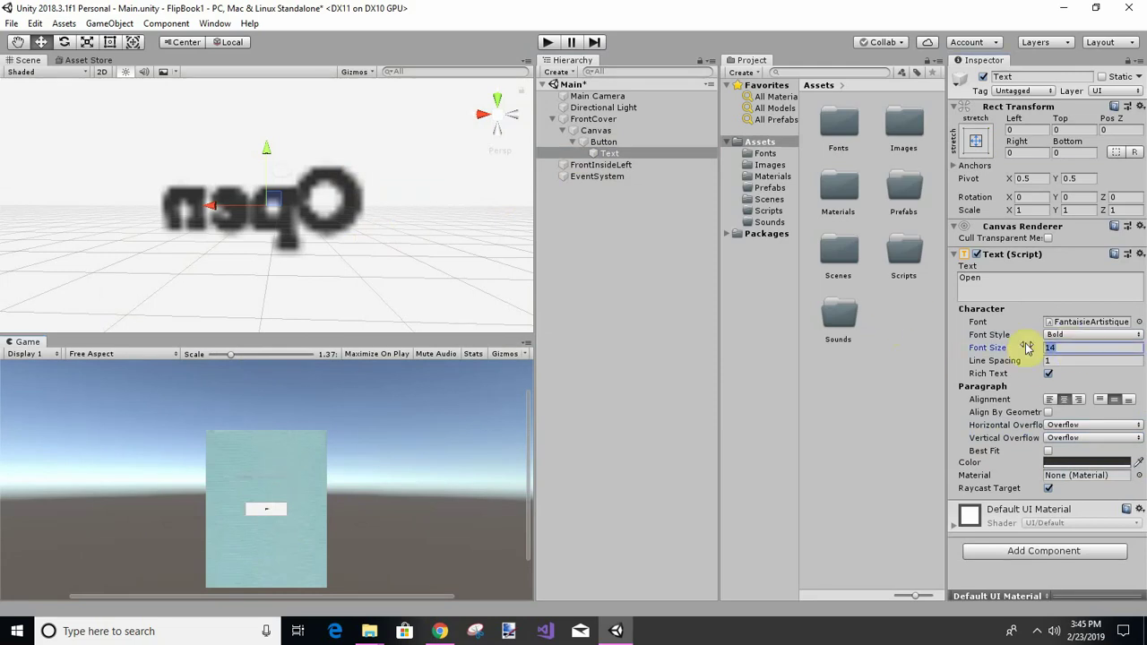
pyautogui.write('144')
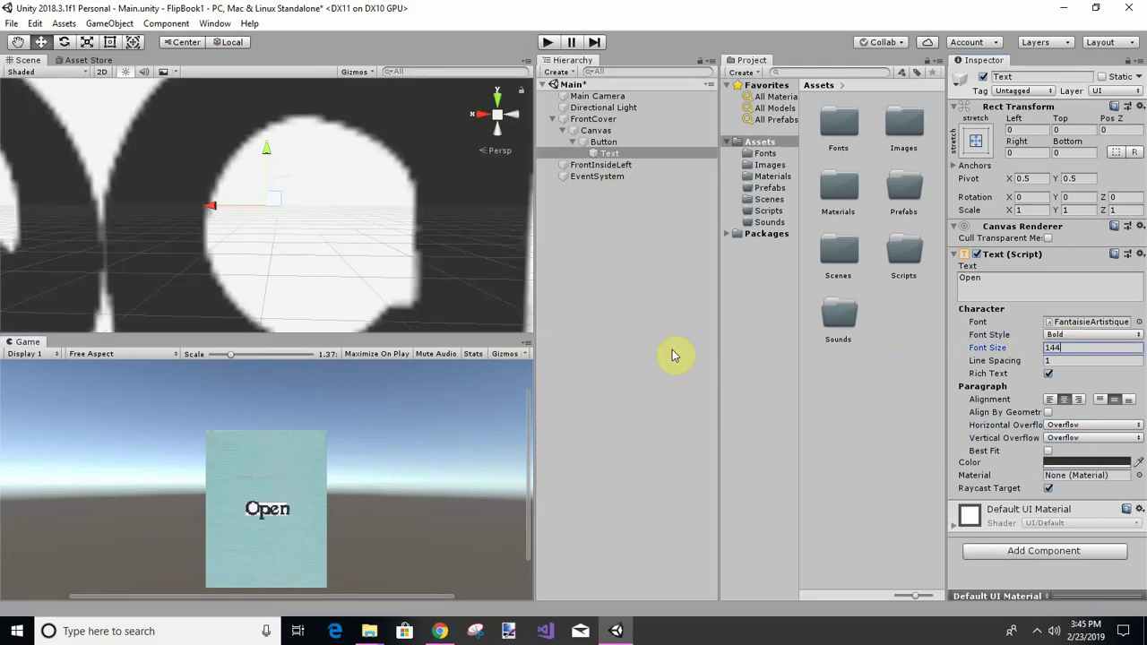
pyautogui.scroll(-3, 428, 397)
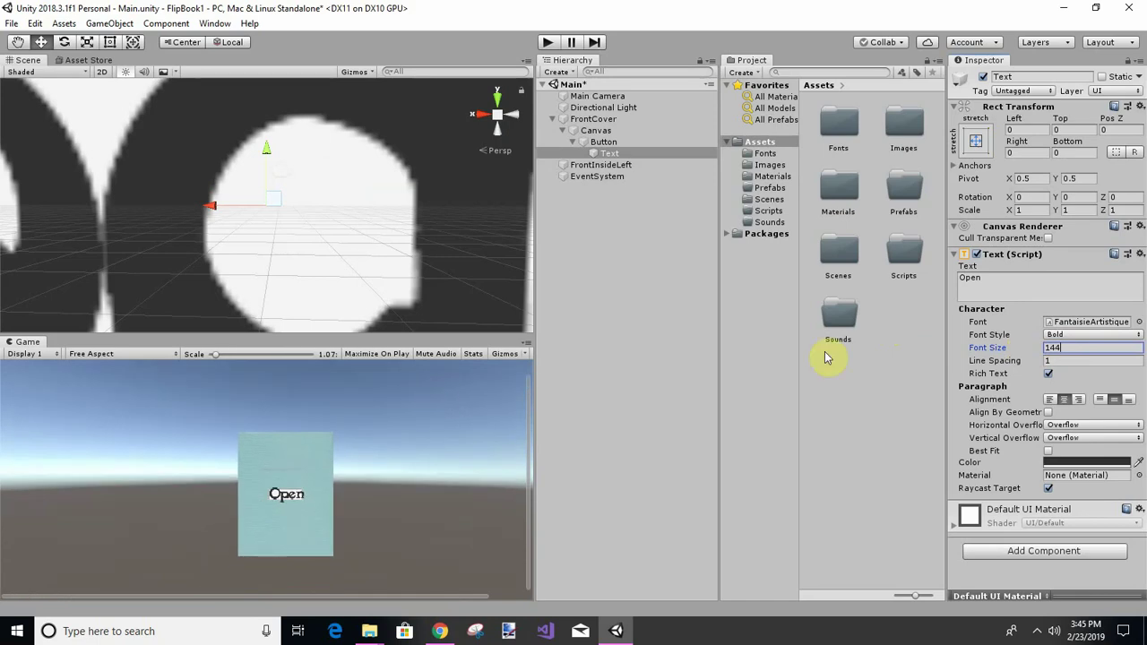
pyautogui.press('Return')
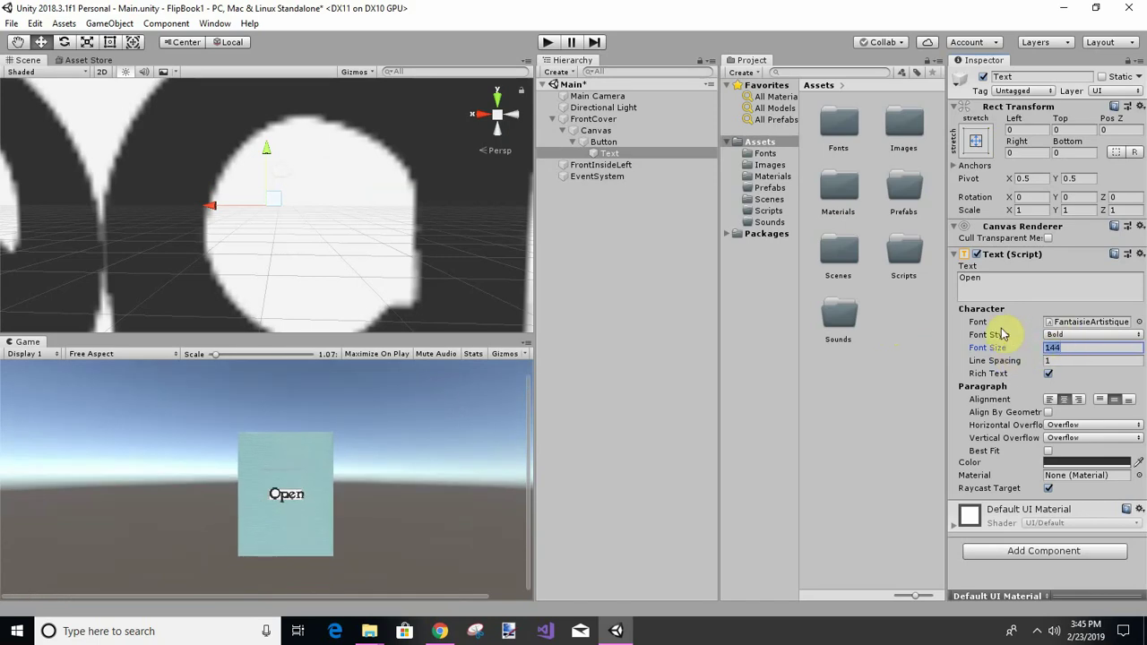
pyautogui.write('124')
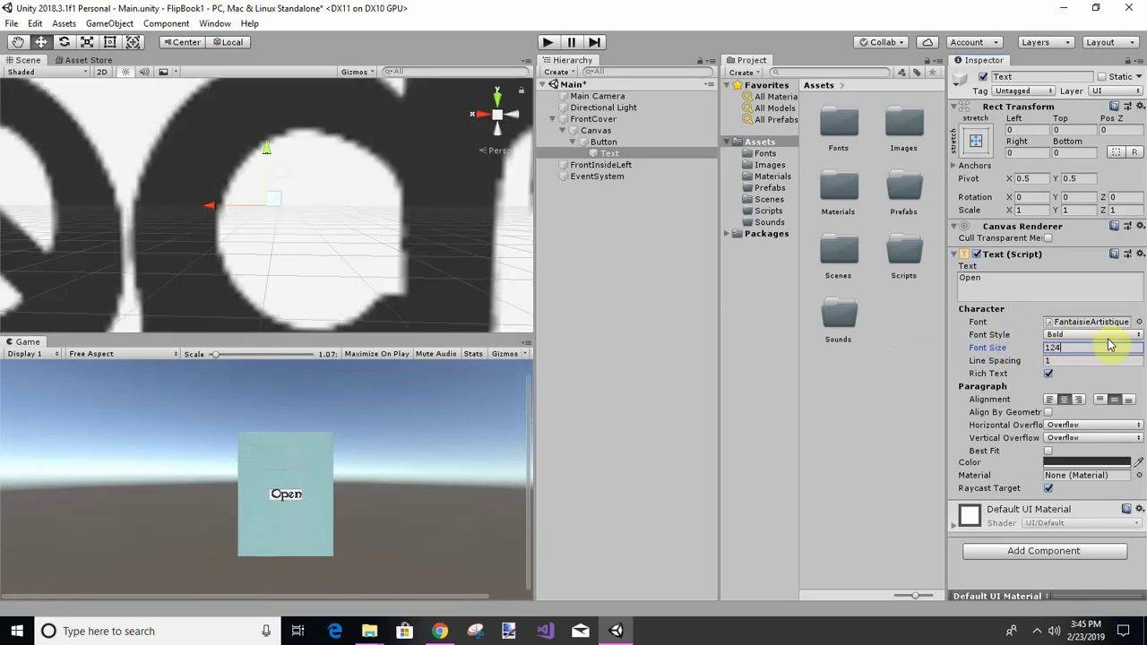
pyautogui.write('108')
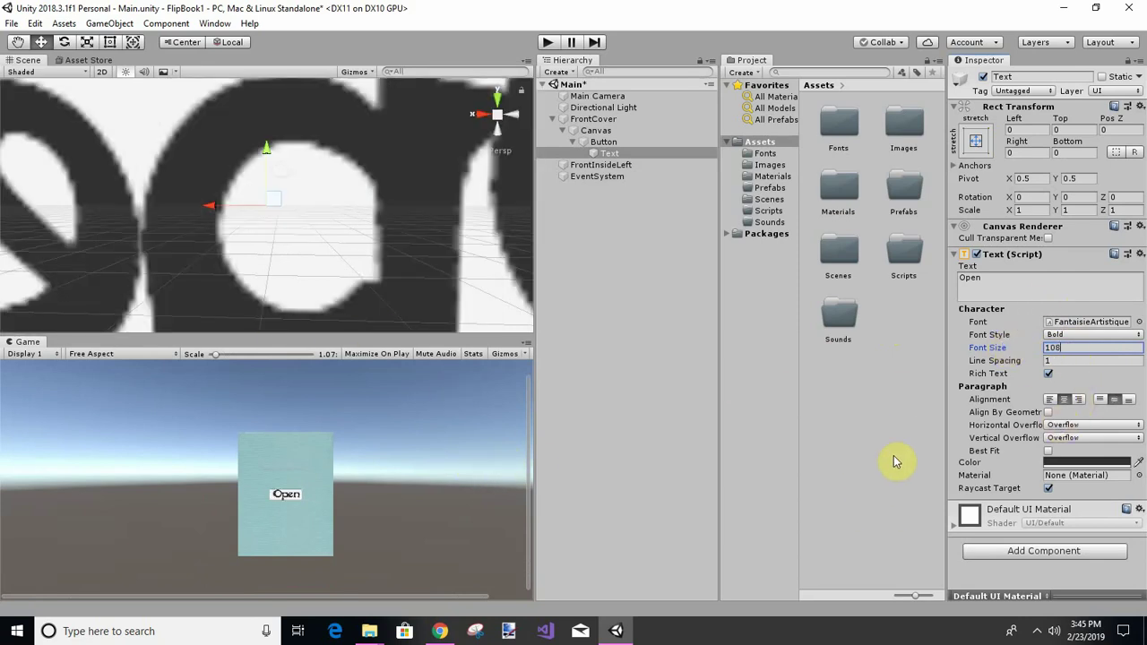
# Step: Make the Open label's text colour near-white FBF2F2 instead of dark grey
pyautogui.click(1108, 467)
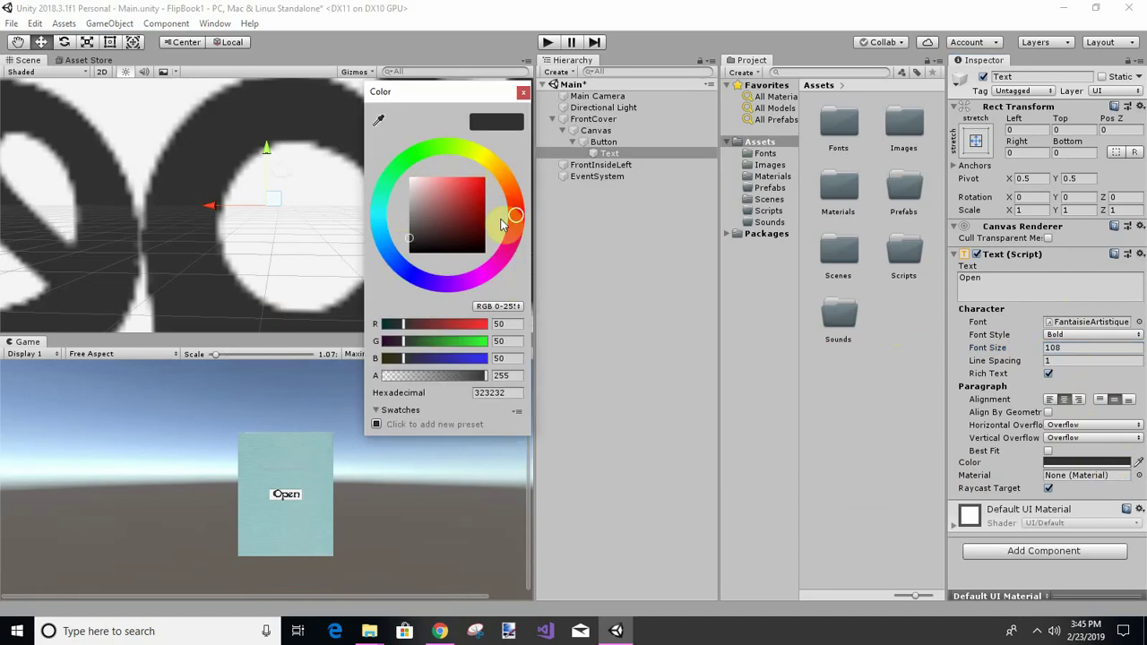
pyautogui.click(412, 178)
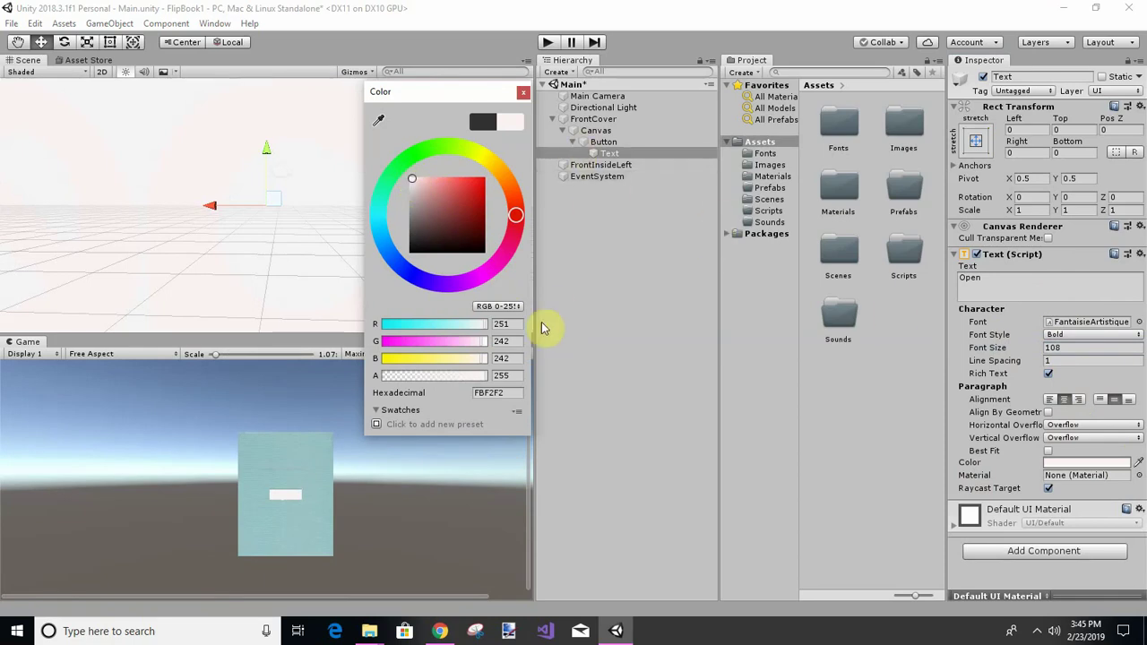
pyautogui.click(676, 459)
pyautogui.click(603, 142)
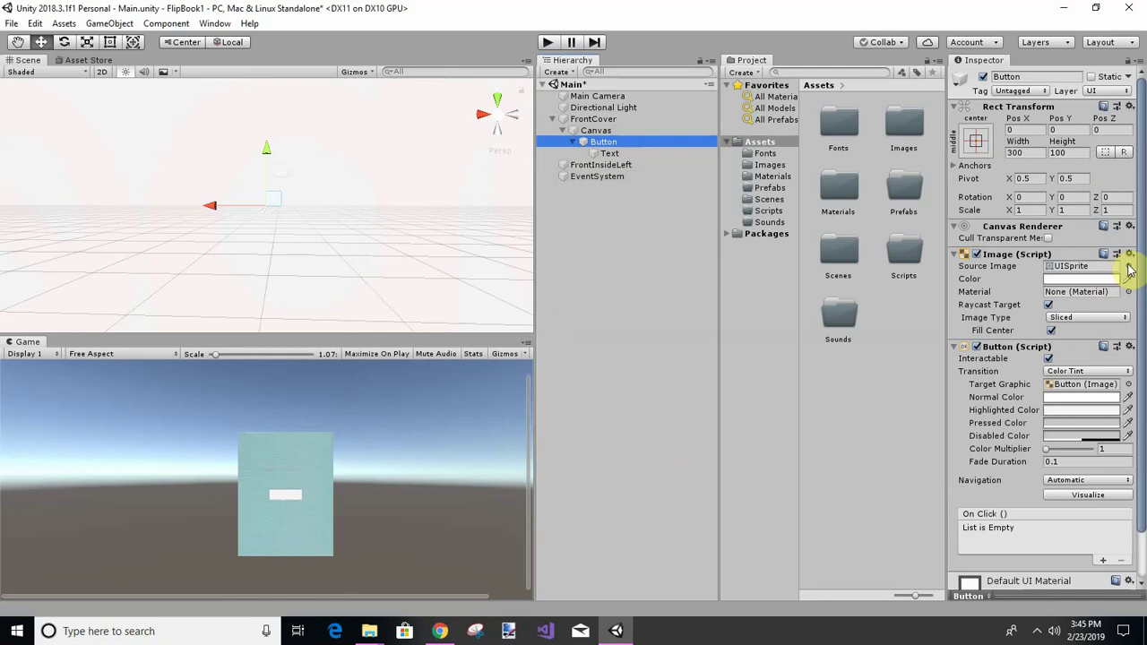
# Step: Use the UIMask sprite as the button's Source Image
pyautogui.click(1129, 266)
pyautogui.click(36, 129)
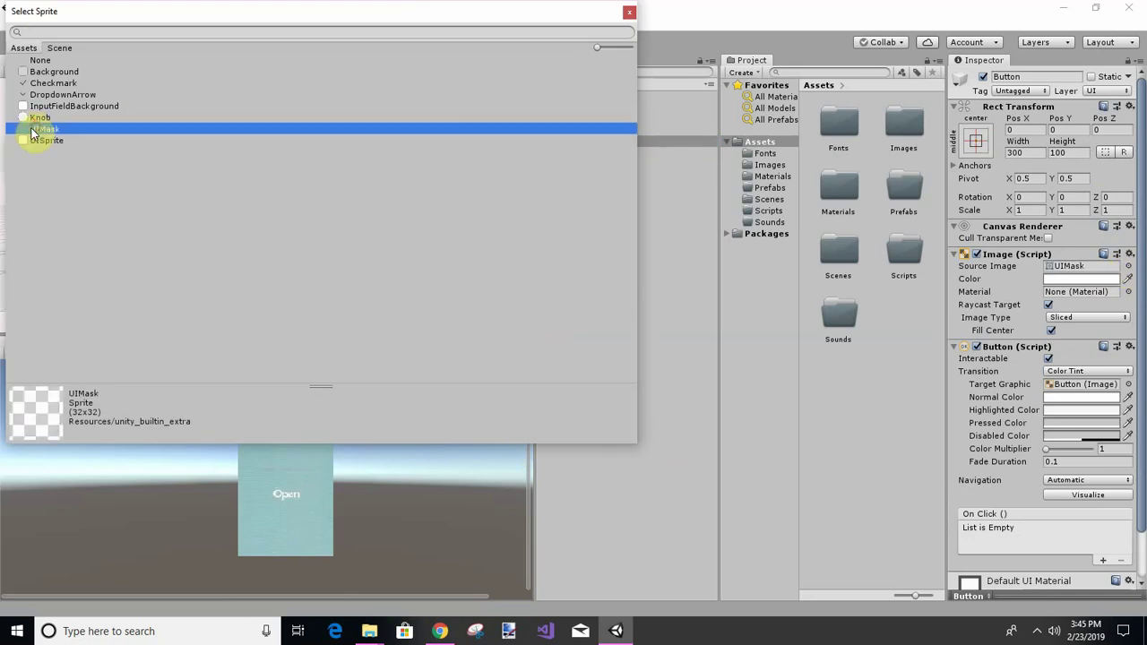
pyautogui.click(638, 488)
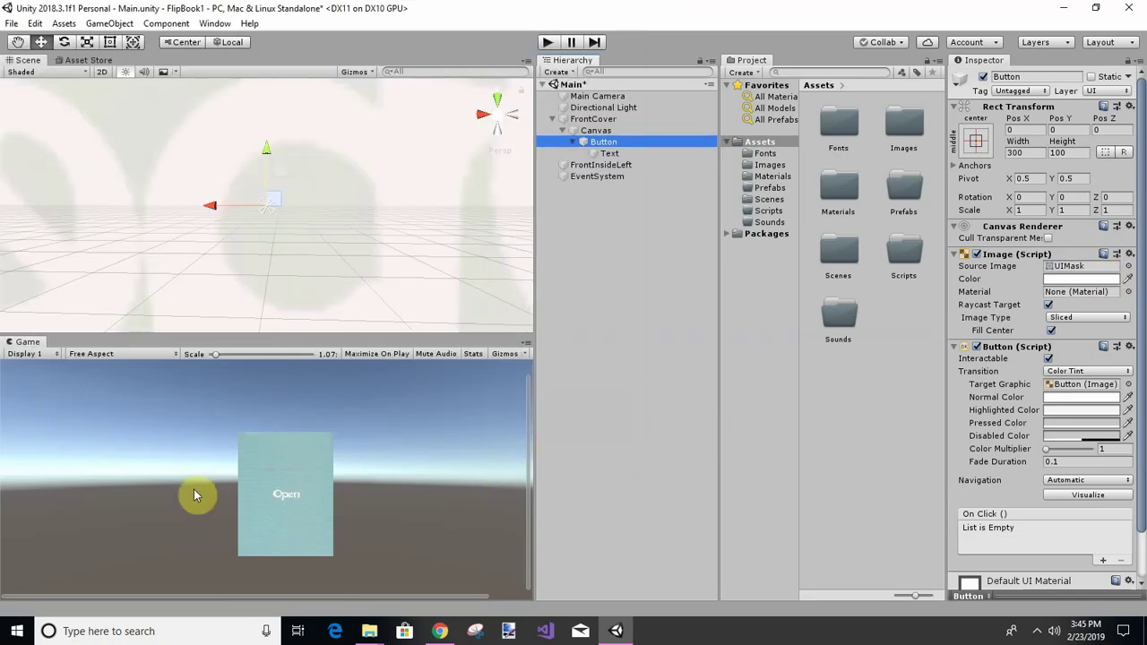
# Step: Drag the Open button in the Scene view until its Pos Y reads -22
pyautogui.click(596, 144)
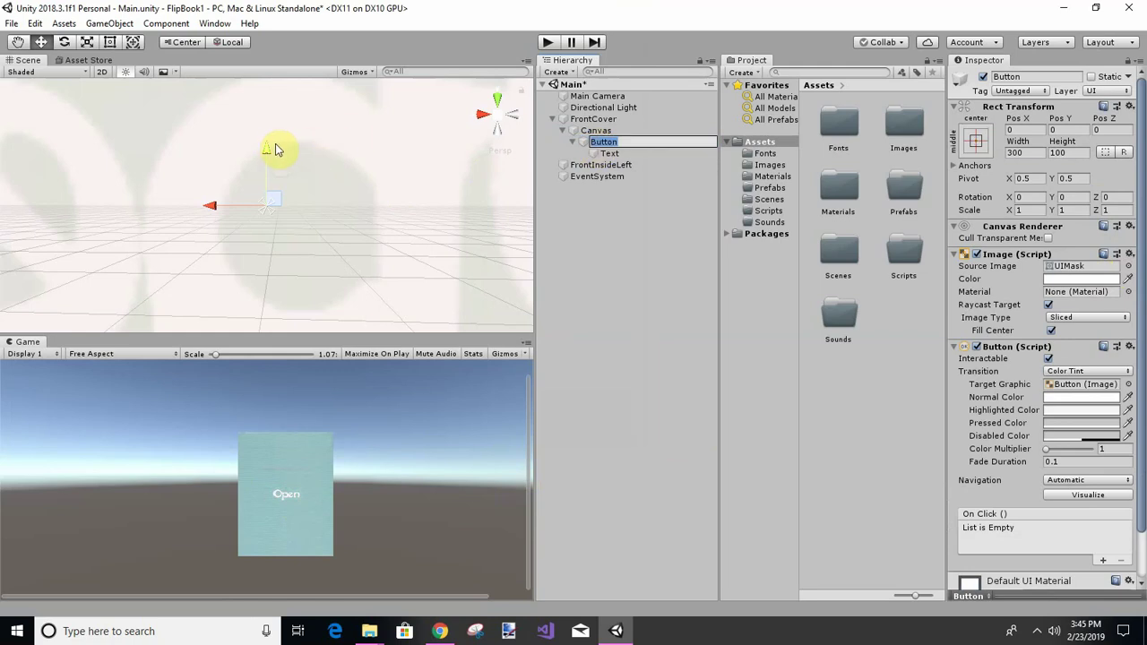
pyautogui.moveTo(264, 153)
pyautogui.mouseDown()
pyautogui.moveTo(274, 128)
pyautogui.moveTo(272, 146)
pyautogui.mouseUp()
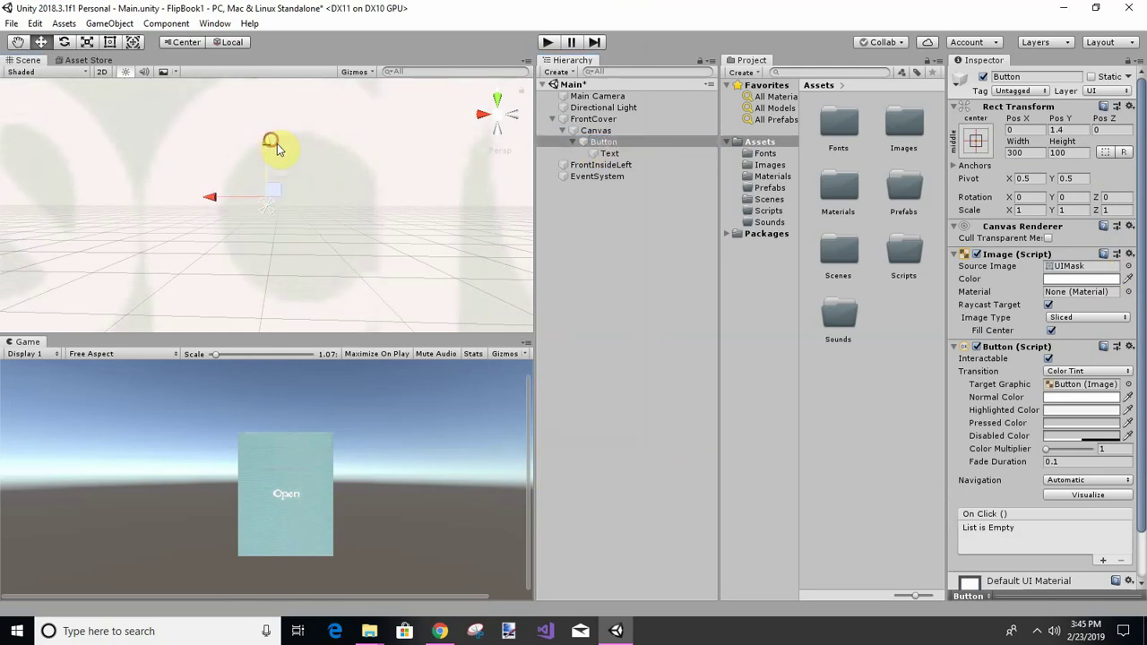
pyautogui.scroll(-8, 318, 212)
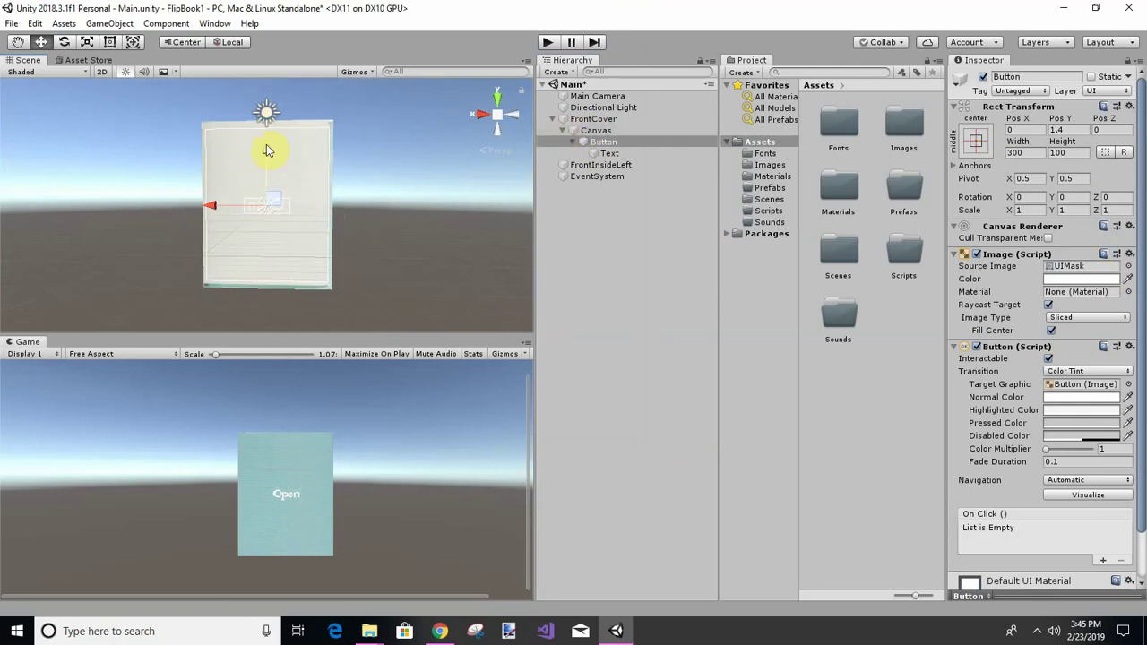
pyautogui.moveTo(265, 150)
pyautogui.mouseDown()
pyautogui.moveTo(266, 113)
pyautogui.moveTo(251, 152)
pyautogui.mouseUp()
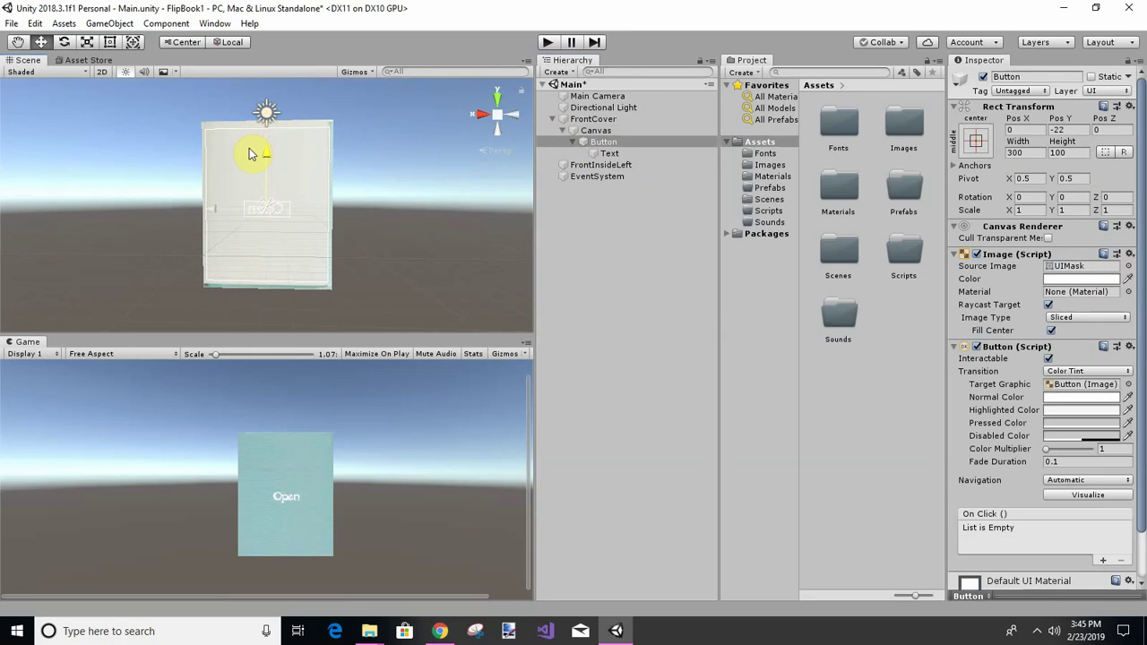
pyautogui.click(587, 145)
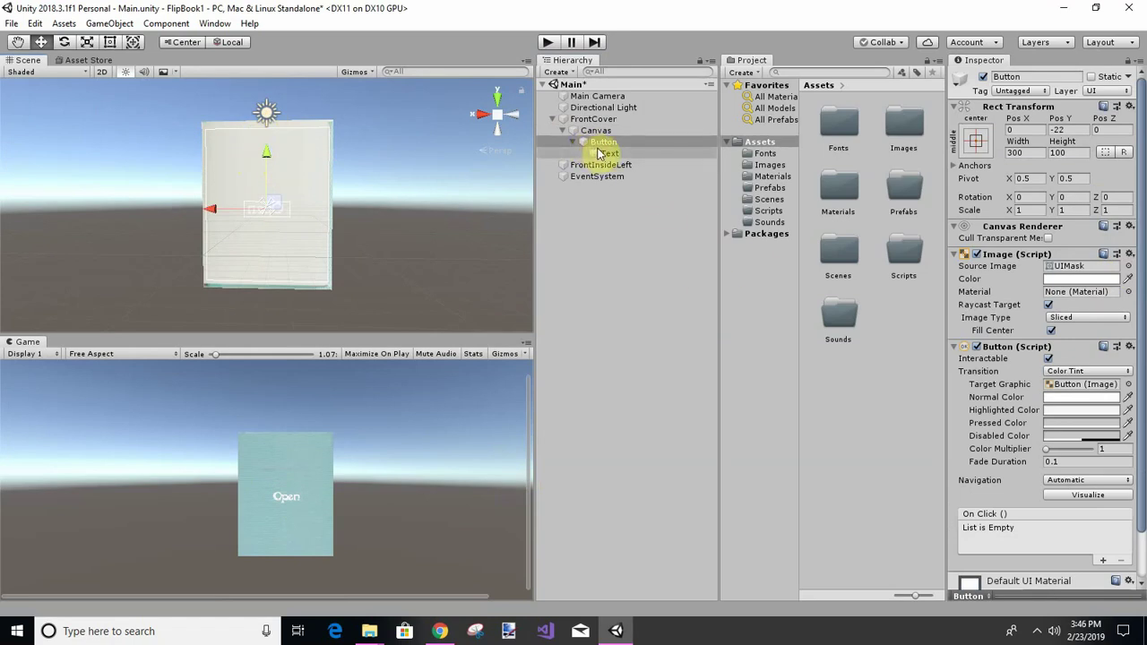
pyautogui.click(600, 143)
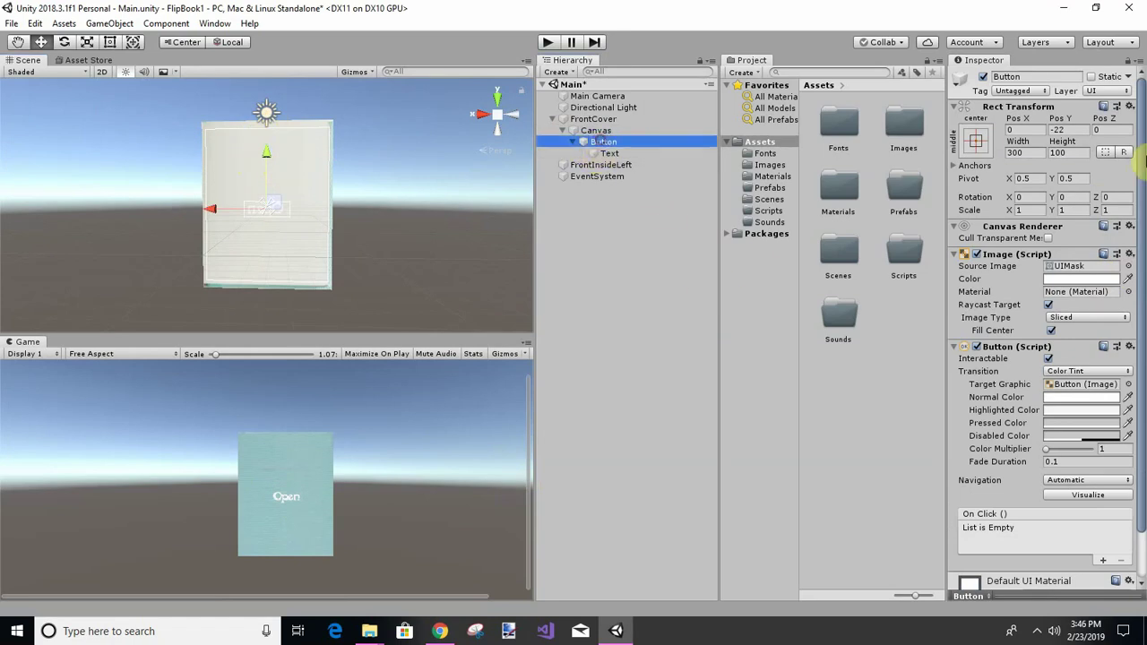
# Step: Set the button's Source Image to UISprite
pyautogui.click(1129, 266)
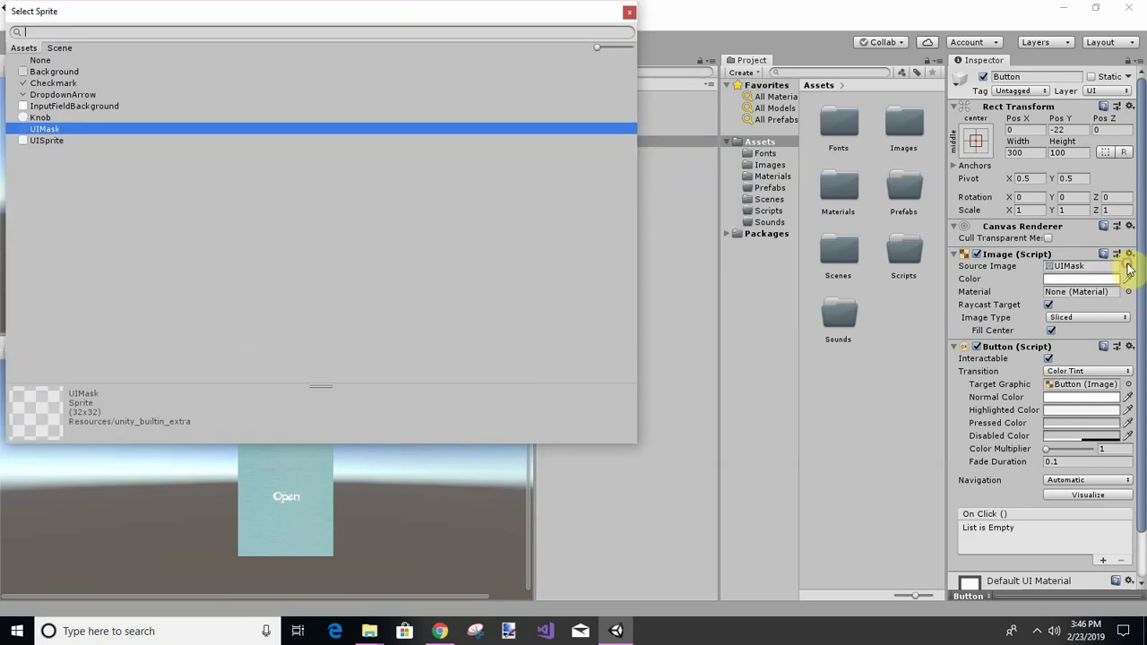
pyautogui.click(44, 140)
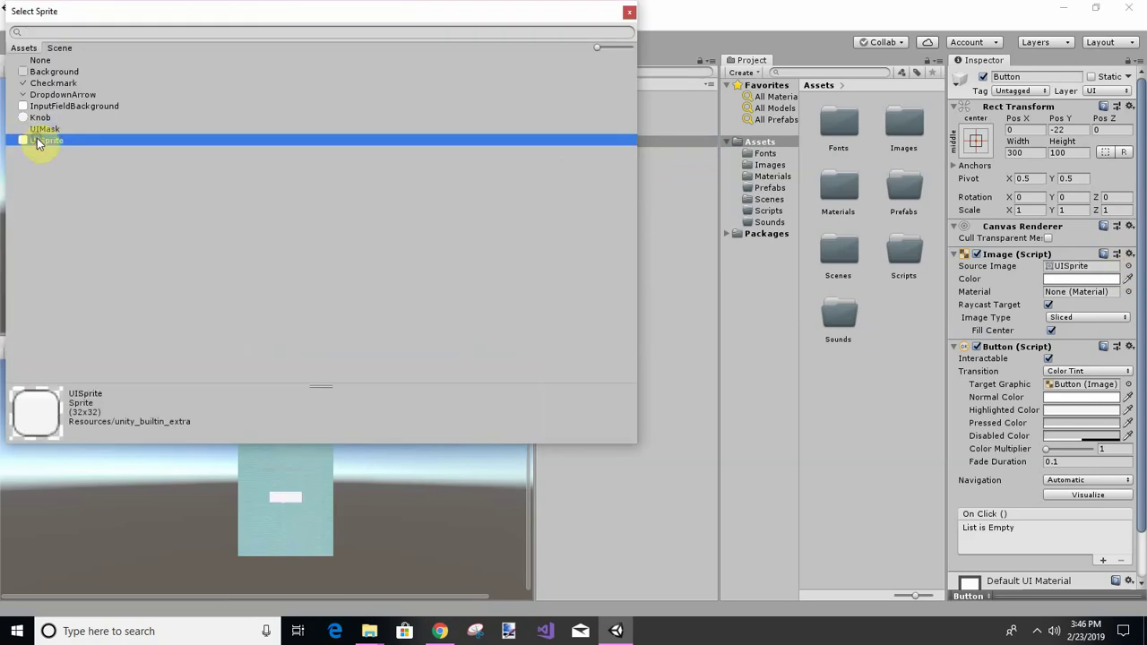
pyautogui.click(37, 60)
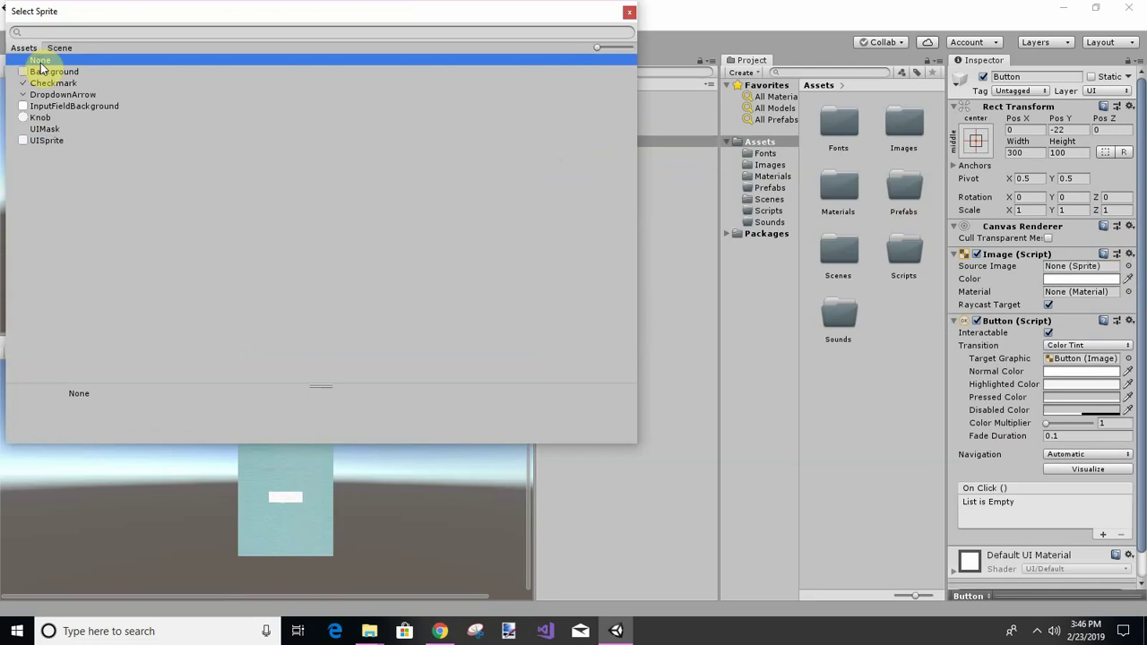
pyautogui.click(45, 141)
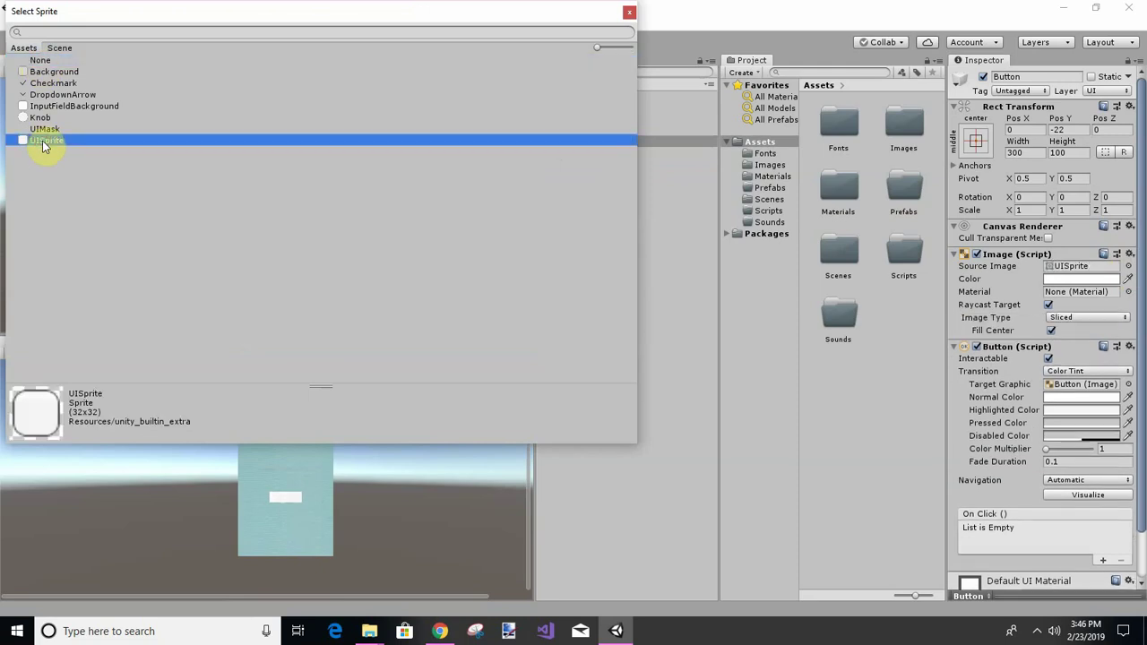
pyautogui.click(968, 398)
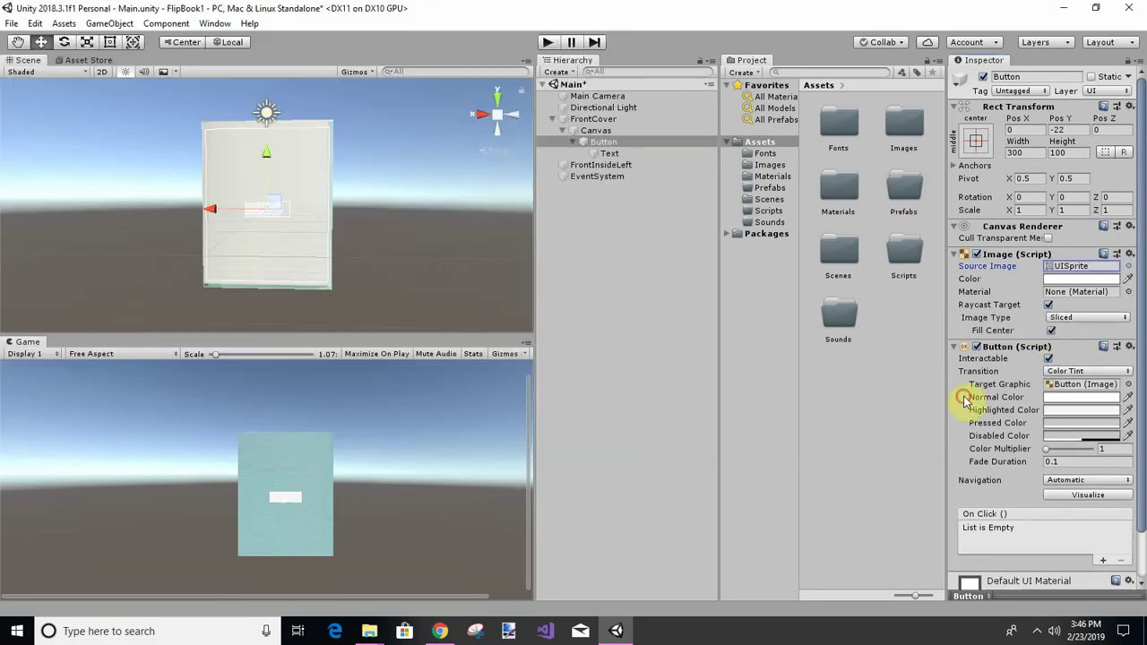
# Step: Tint the button by eyedropping the cover's light blue from the Game view
pyautogui.click(1067, 281)
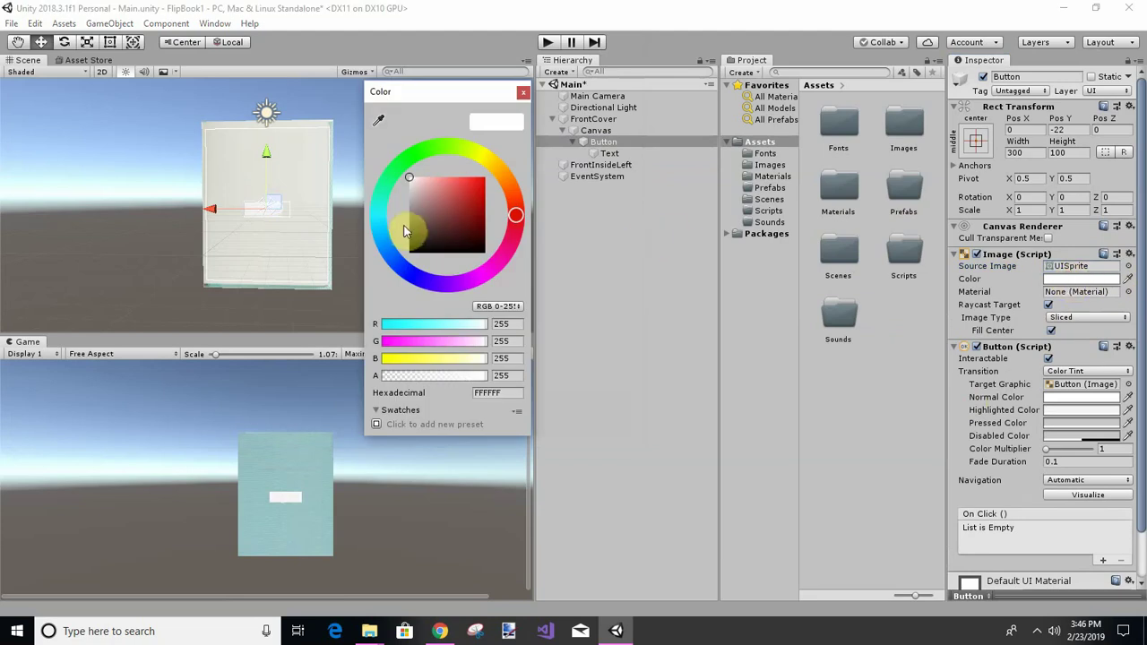
pyautogui.click(380, 217)
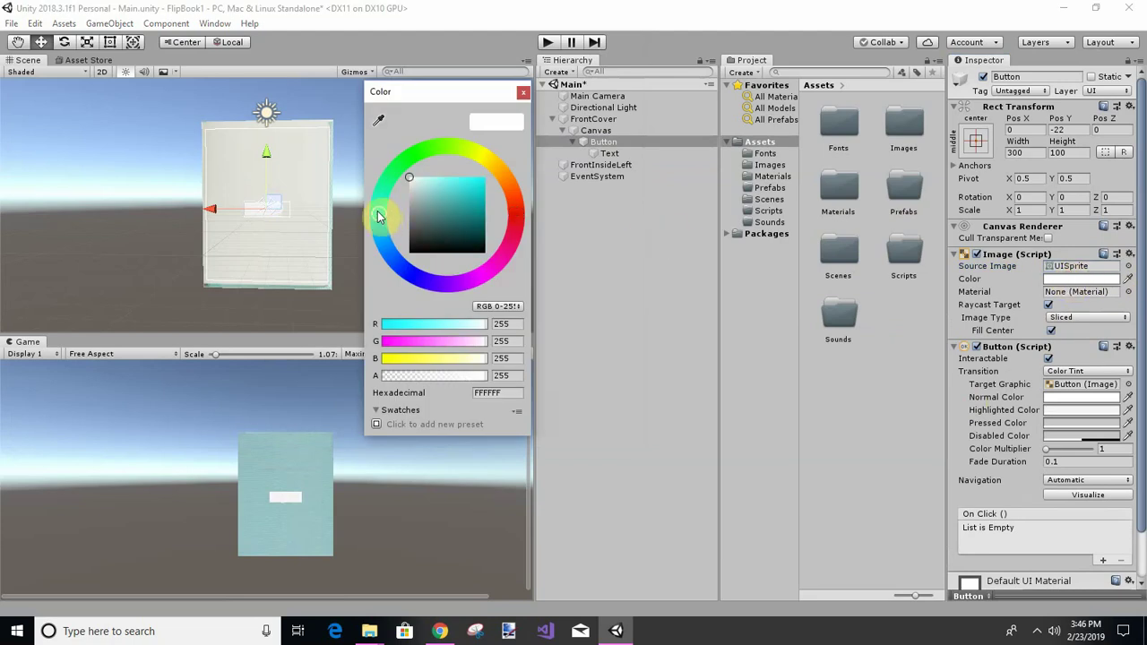
pyautogui.click(1127, 278)
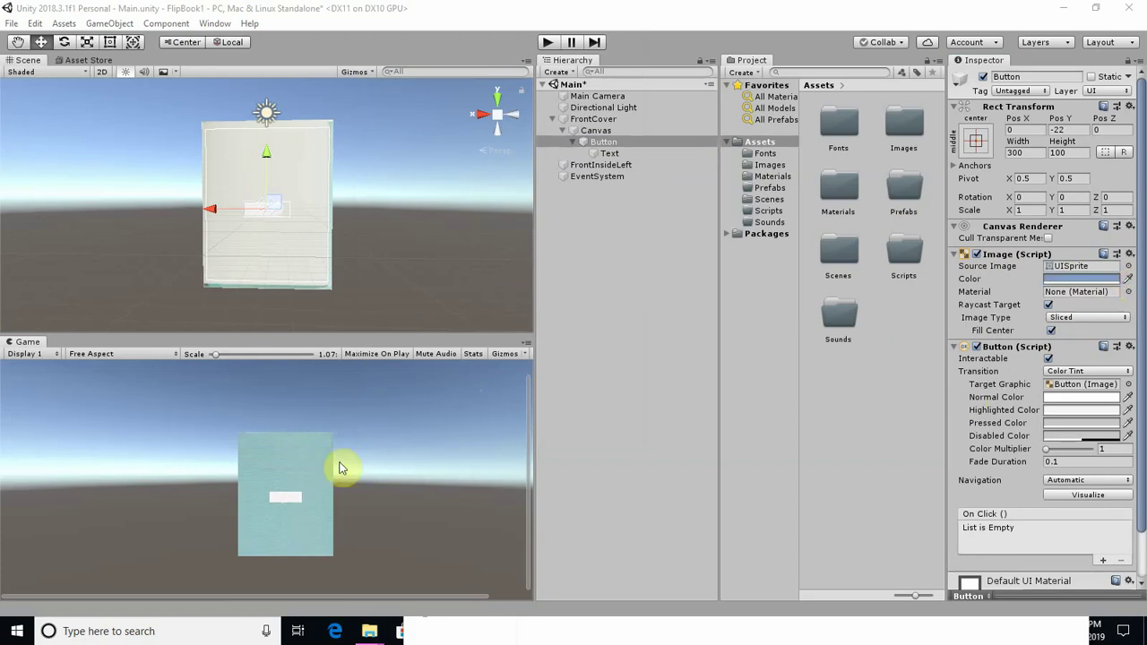
pyautogui.click(341, 467)
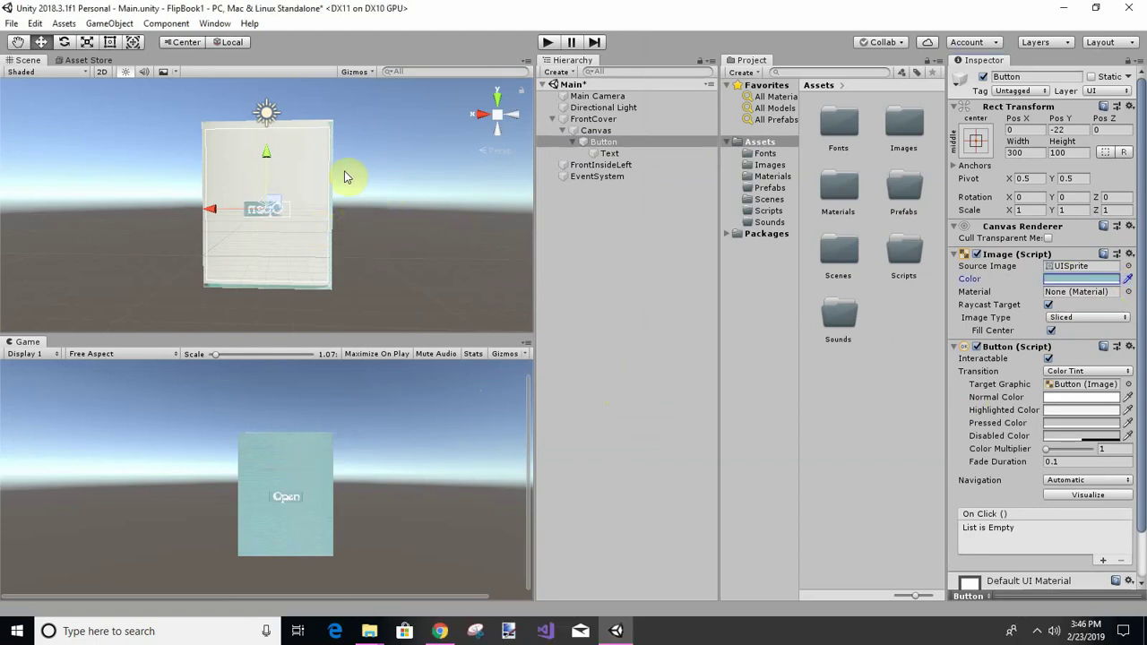
# Step: Orbit the Scene view around the textured cover and set the Game view scale to about 1.12
pyautogui.keyDown('alt'); pyautogui.moveTo(364, 194); pyautogui.dragTo(417, 257); pyautogui.keyUp('alt')
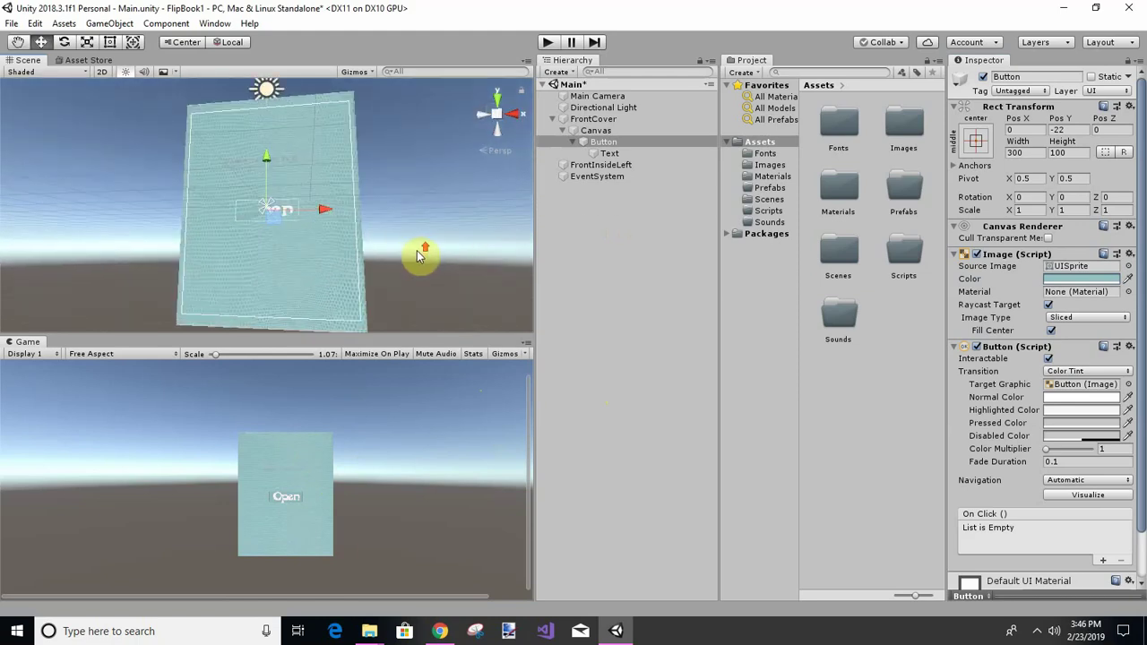
pyautogui.scroll(4, 418, 257)
pyautogui.scroll(-2, 397, 236)
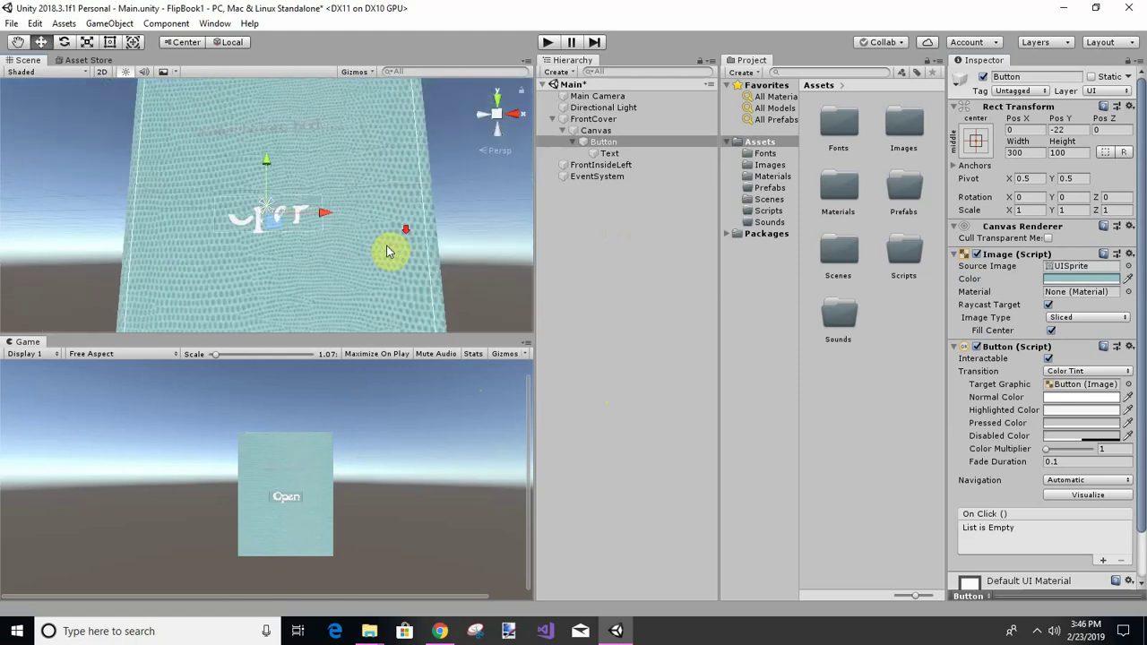
pyautogui.keyDown('alt'); pyautogui.moveTo(451, 272); pyautogui.dragTo(397, 292); pyautogui.keyUp('alt')
pyautogui.scroll(2, 422, 281)
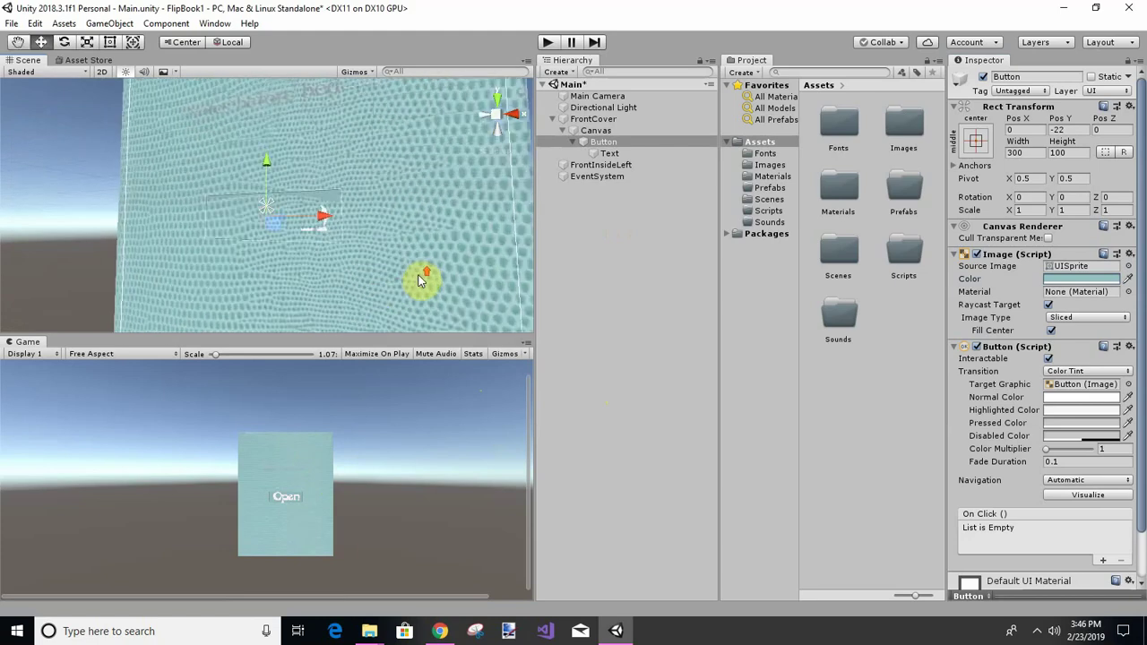
pyautogui.scroll(-3, 421, 281)
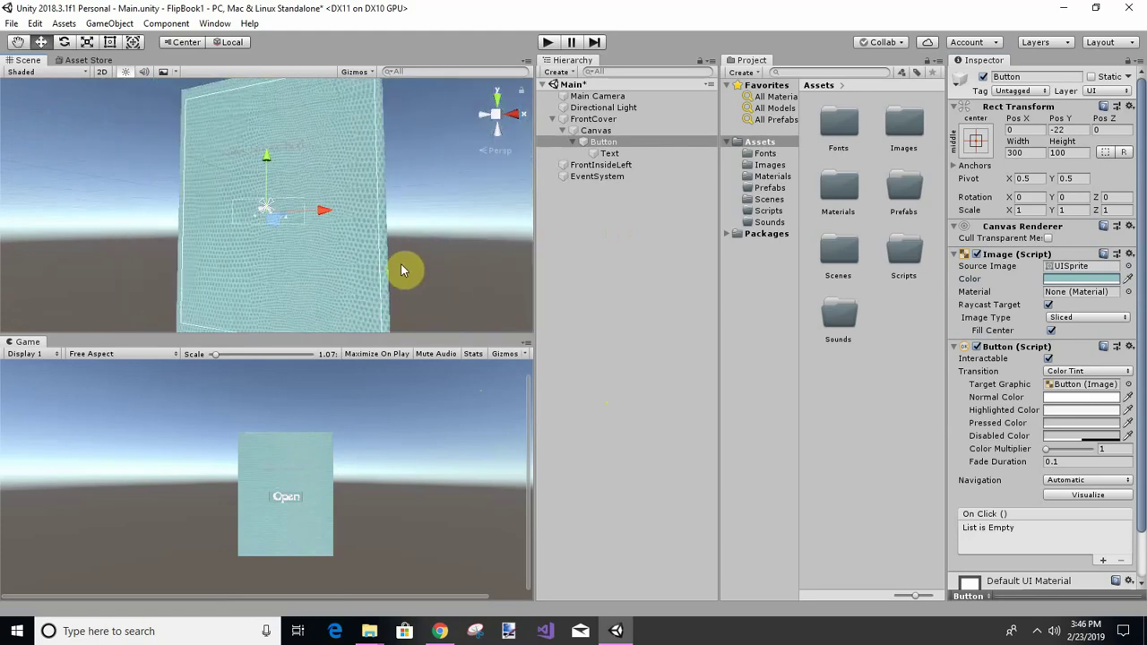
pyautogui.click(231, 353)
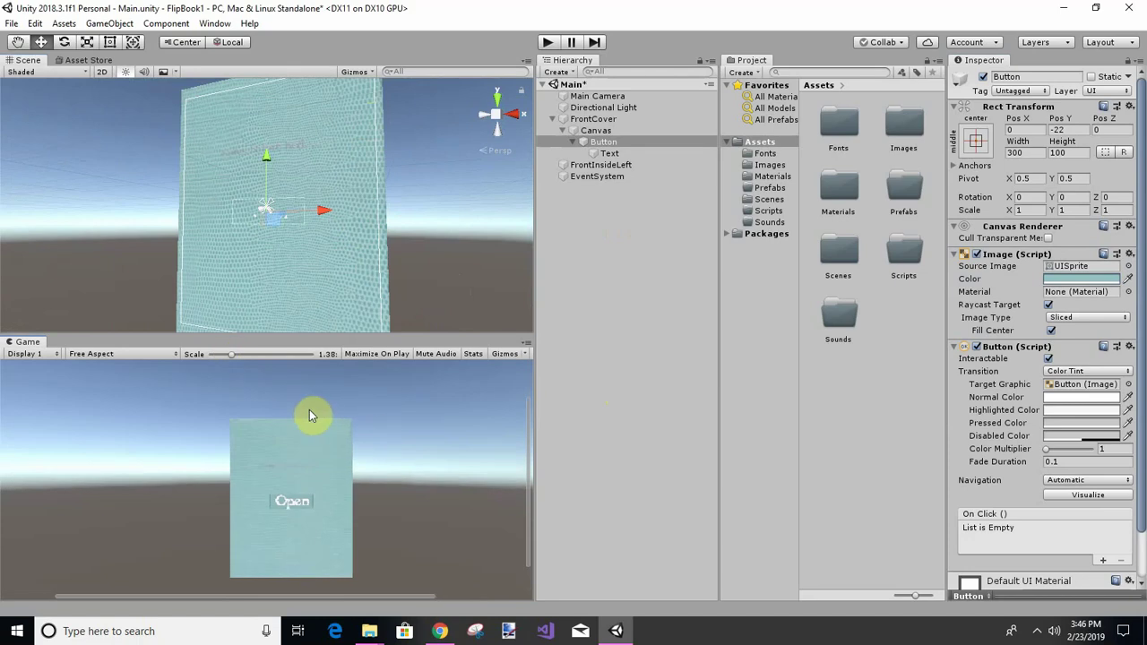
pyautogui.click(220, 355)
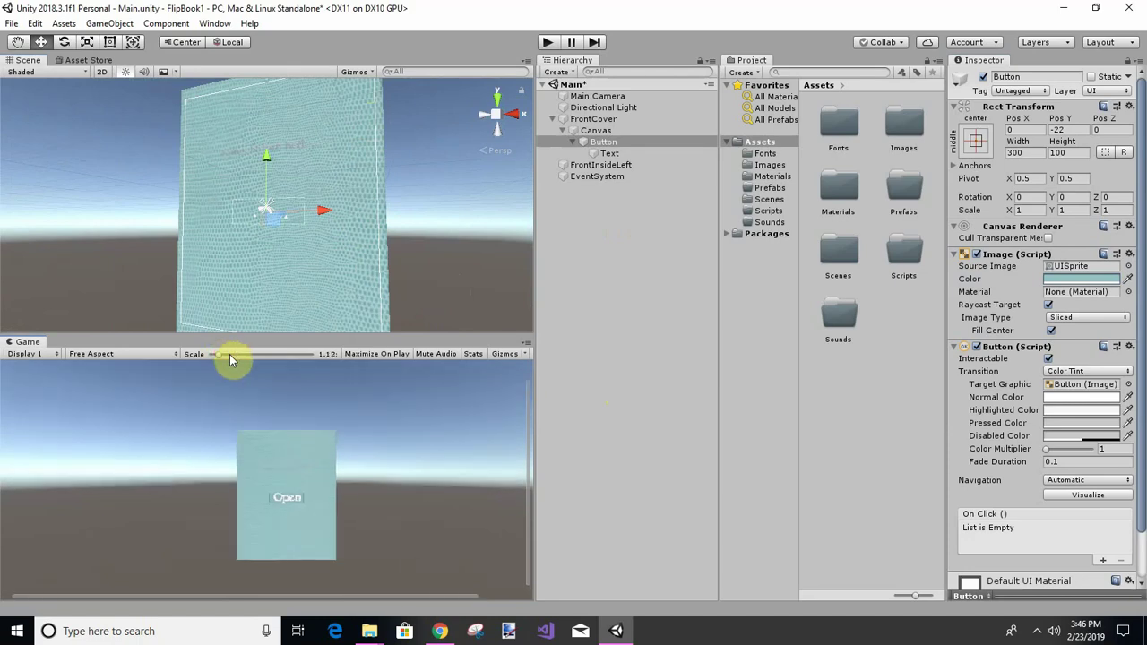
# Step: After a quick test run, move the Open button to Pos Y 240 and set its Width to 400
pyautogui.click(546, 45)
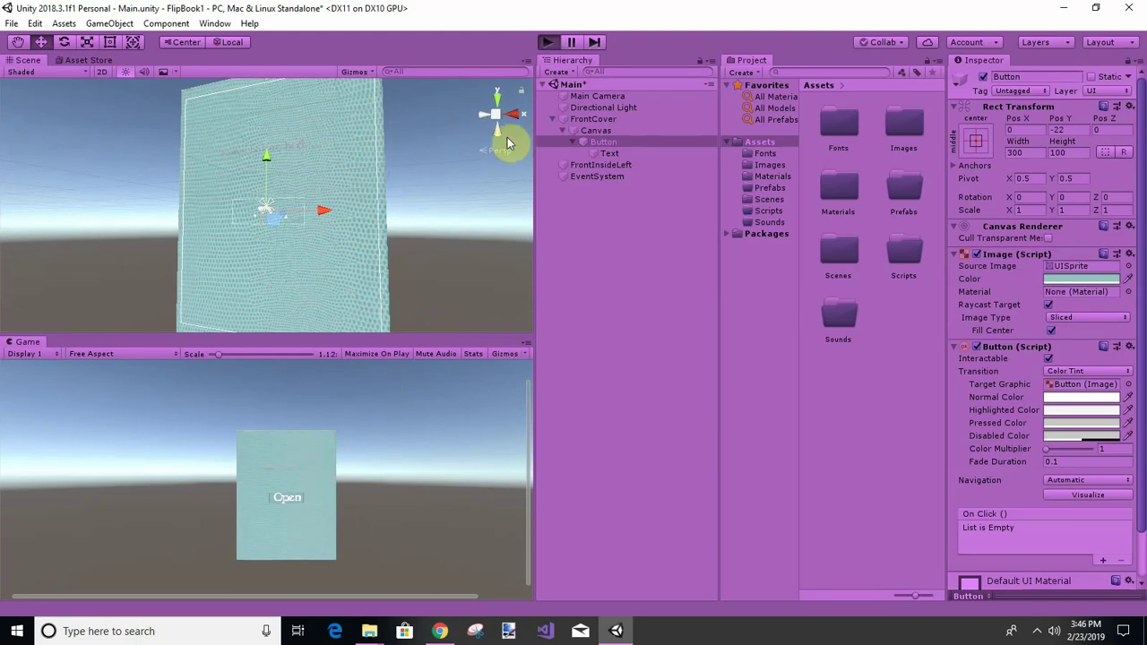
pyautogui.click(547, 42)
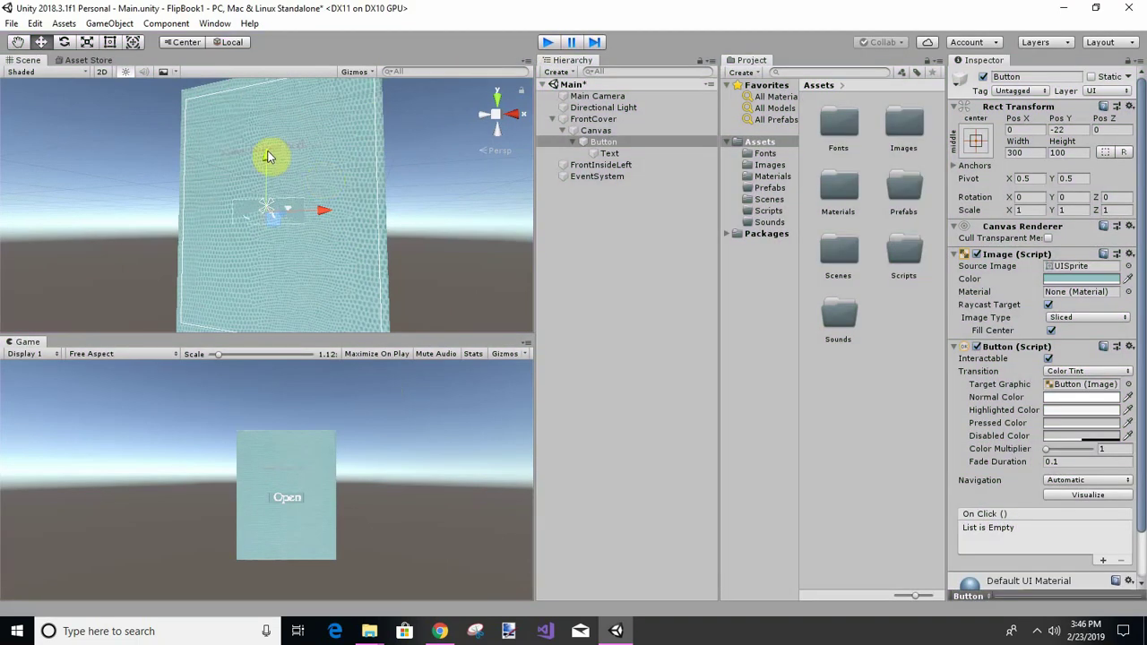
pyautogui.moveTo(264, 154); pyautogui.dragTo(255, 87)
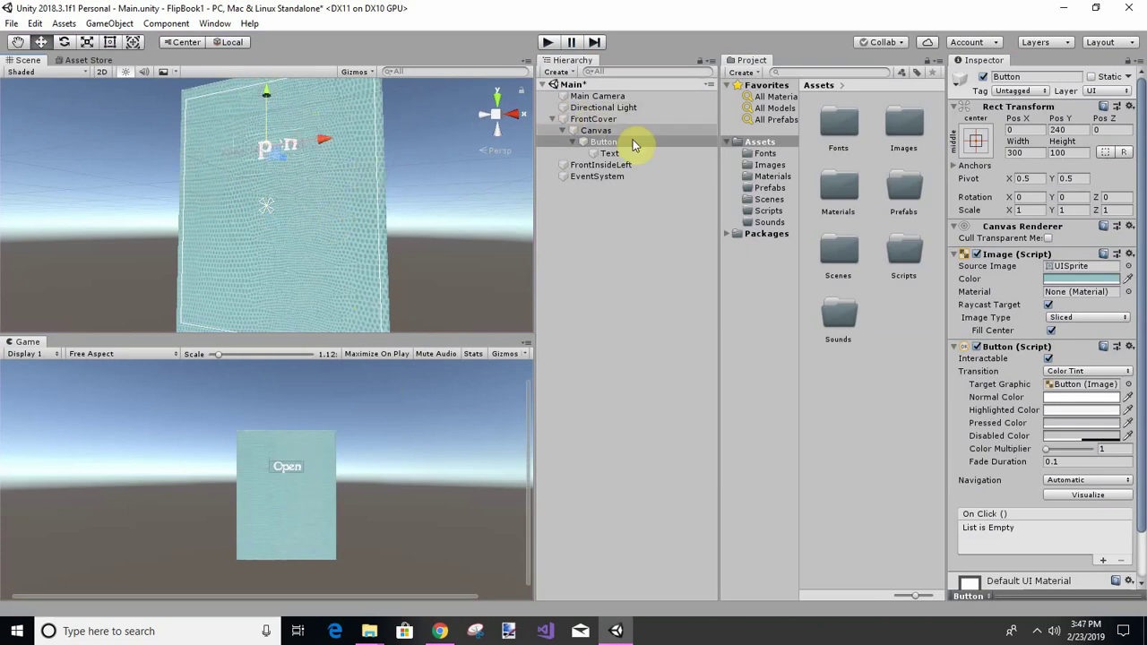
pyautogui.click(606, 142)
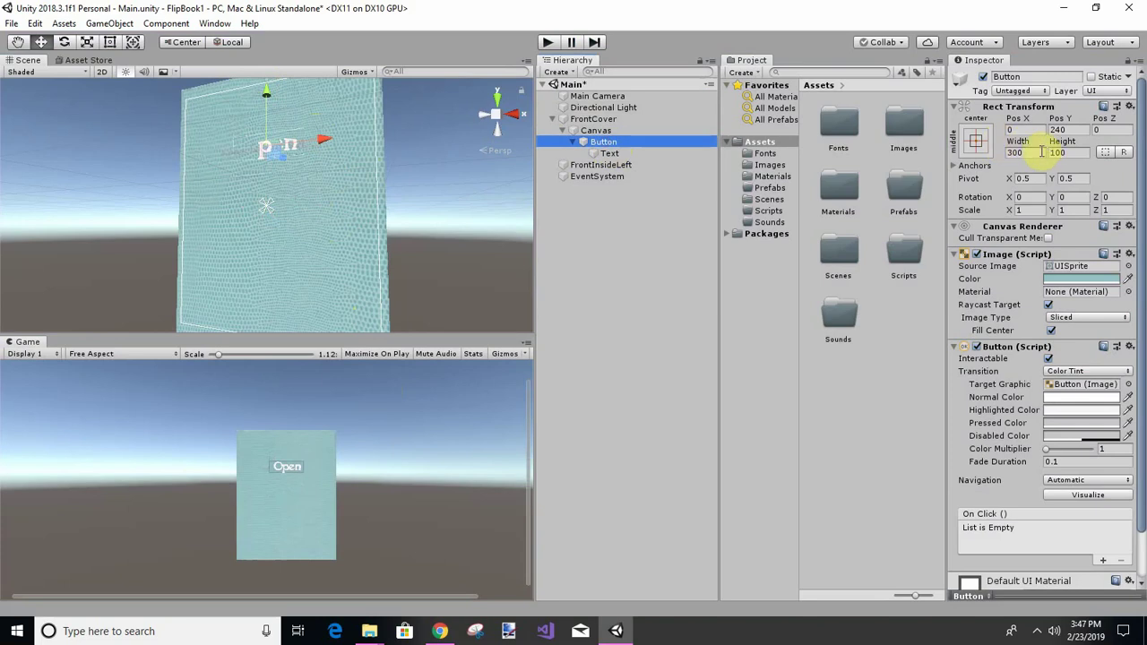
pyautogui.click(1016, 152)
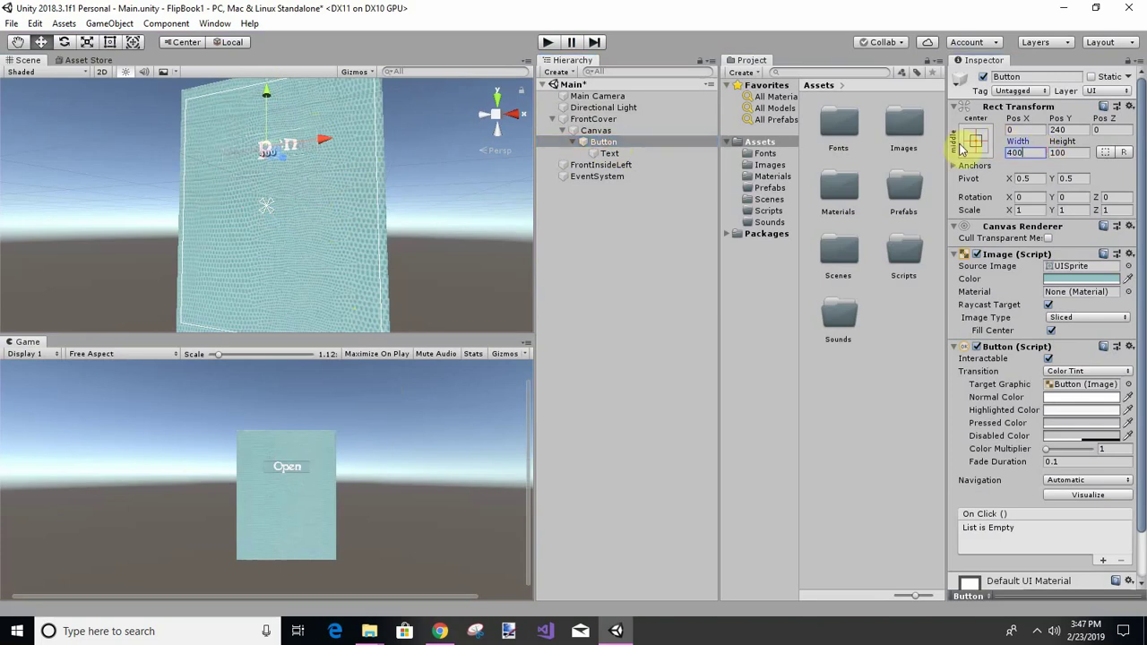
pyautogui.click(295, 239)
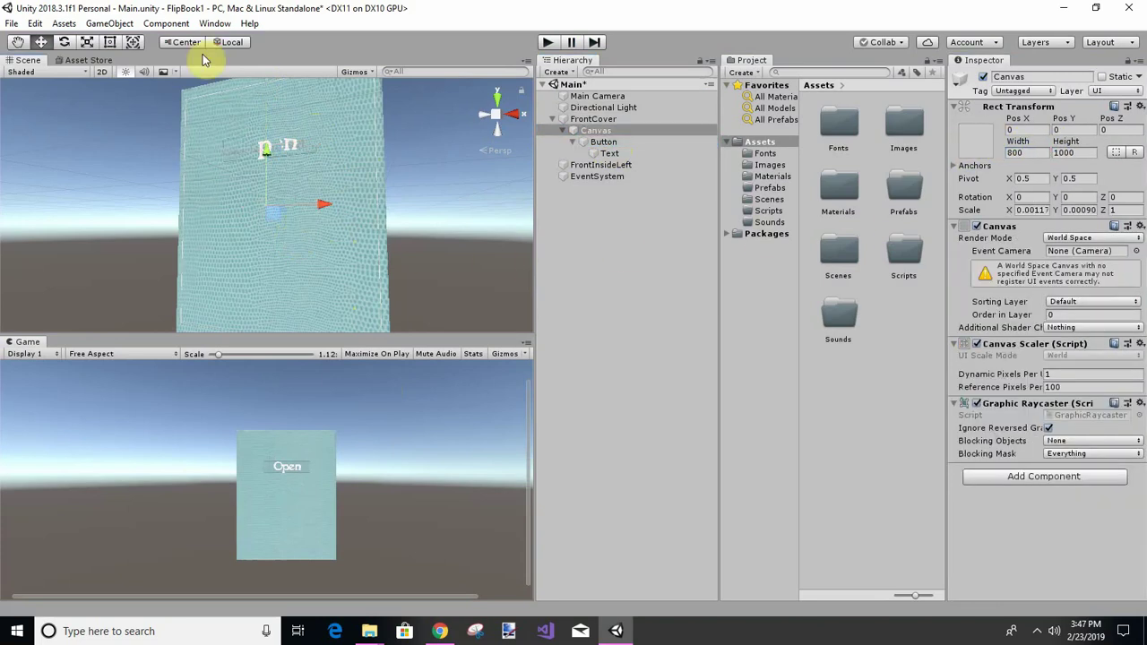
# Step: Run and stop the scene, then collapse FrontCover in the Hierarchy to hide its Canvas, Button and Text
pyautogui.click(547, 43)
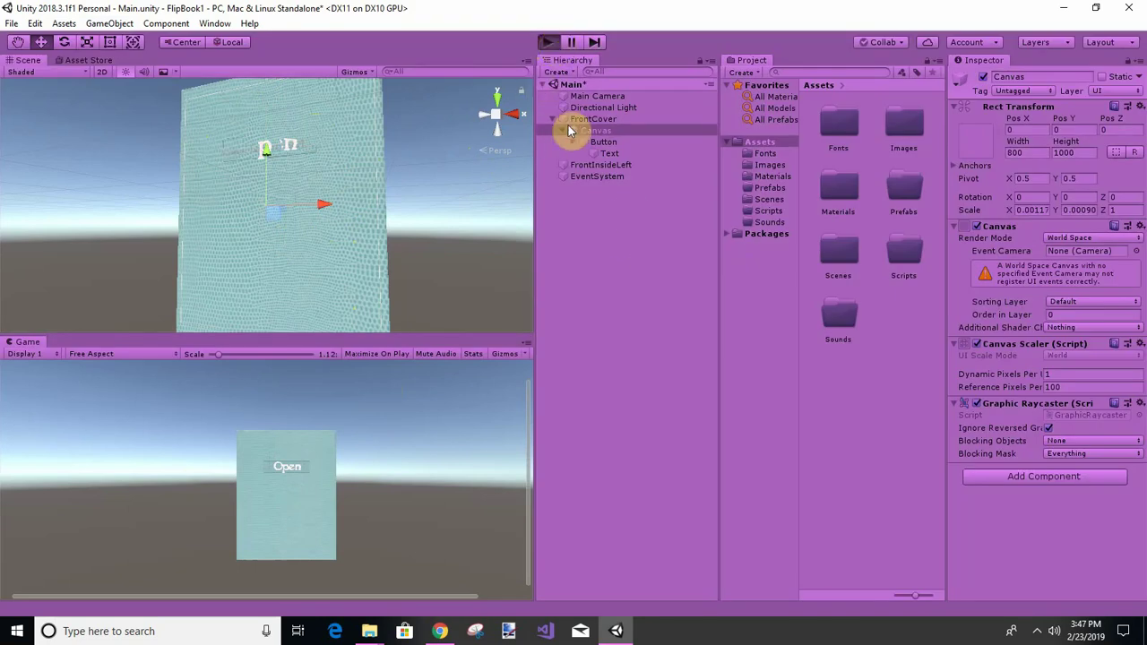
pyautogui.click(549, 43)
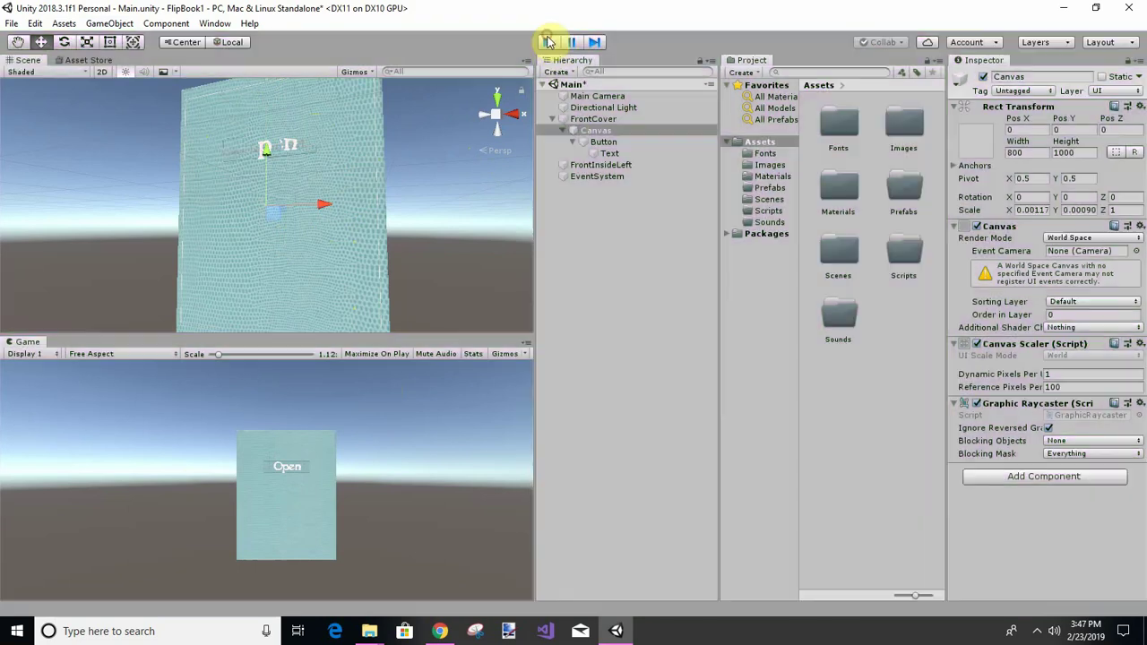
pyautogui.click(553, 119)
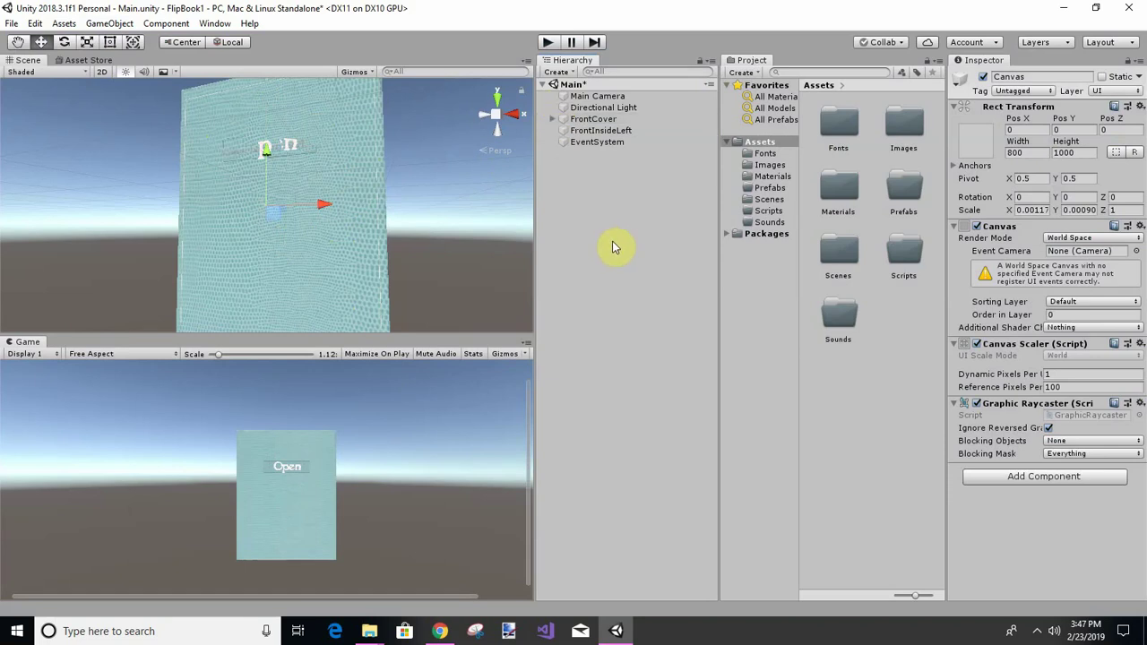